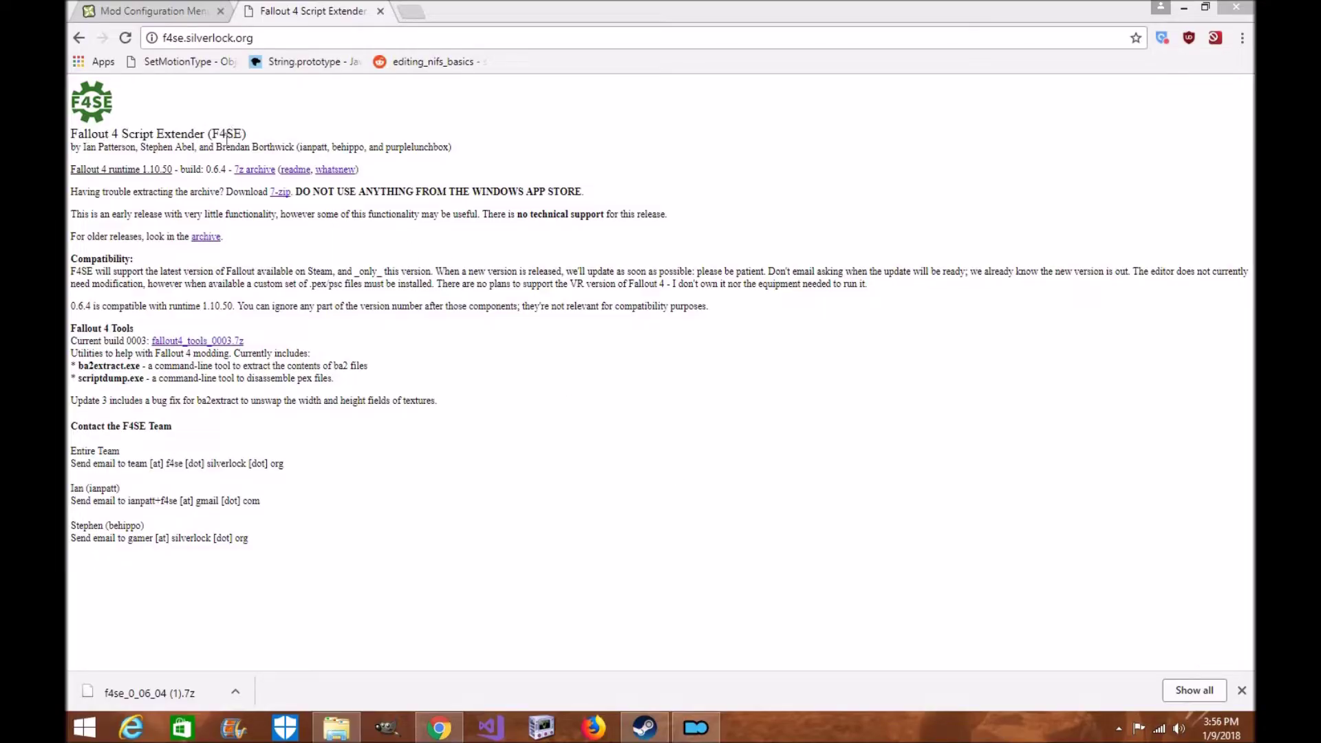
- Look through the screenshots of the Mod Configuration Menu mod on its Nexus Mods page, up to the QuickSwap example
{"action": "left_click", "coordinate": [187, 10]}
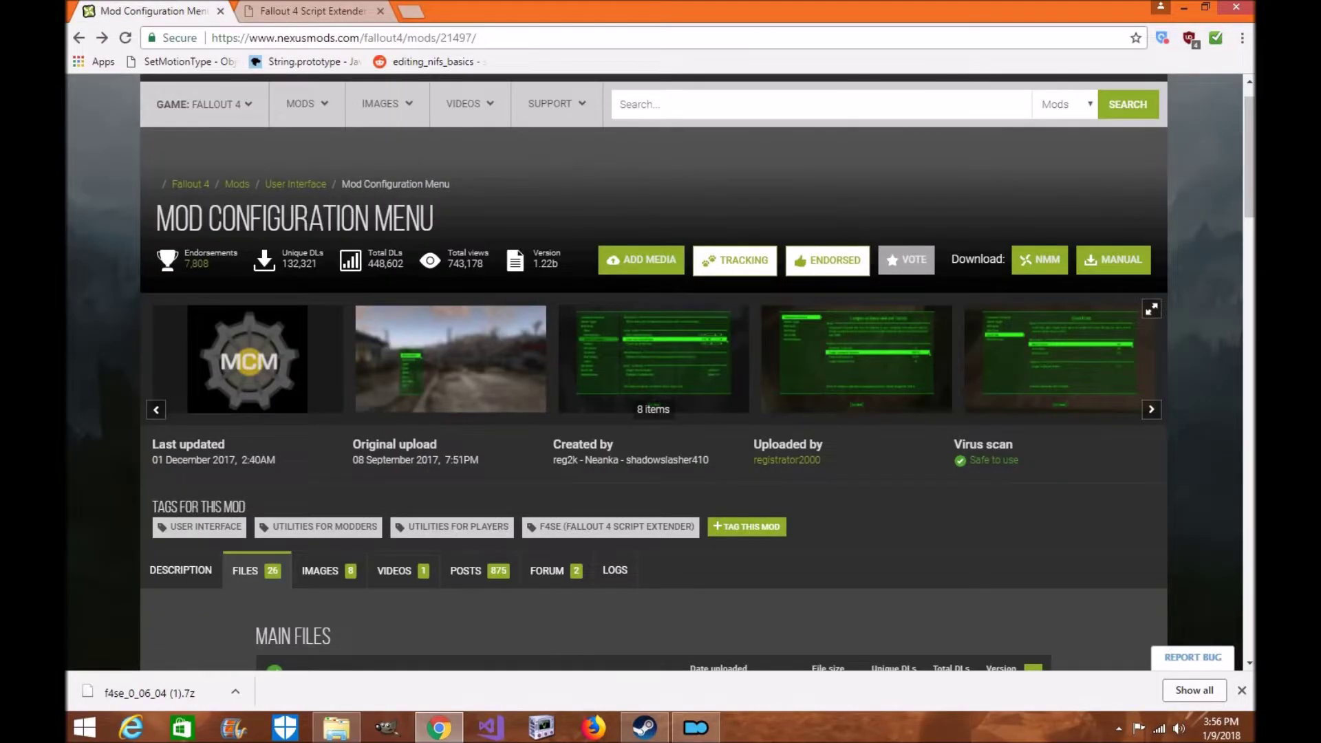
{"action": "left_click", "coordinate": [1238, 689]}
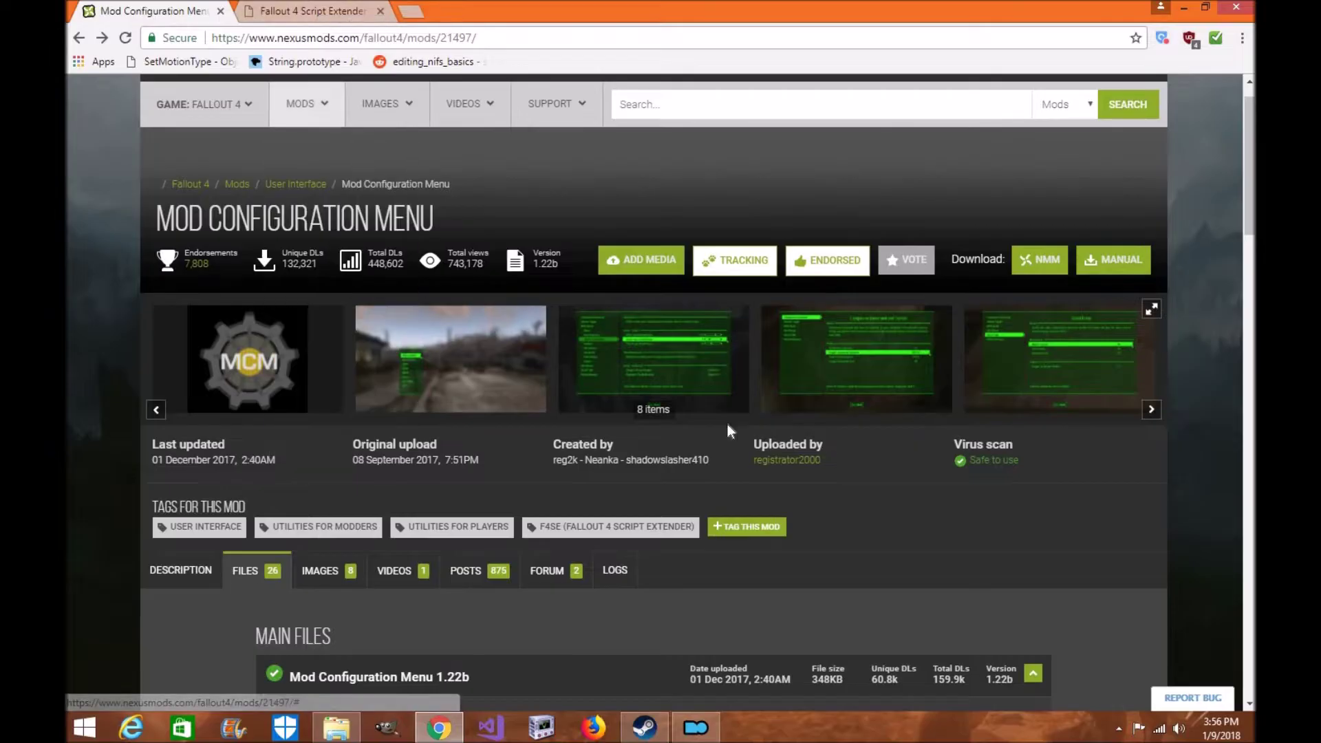
{"action": "left_click", "coordinate": [811, 372]}
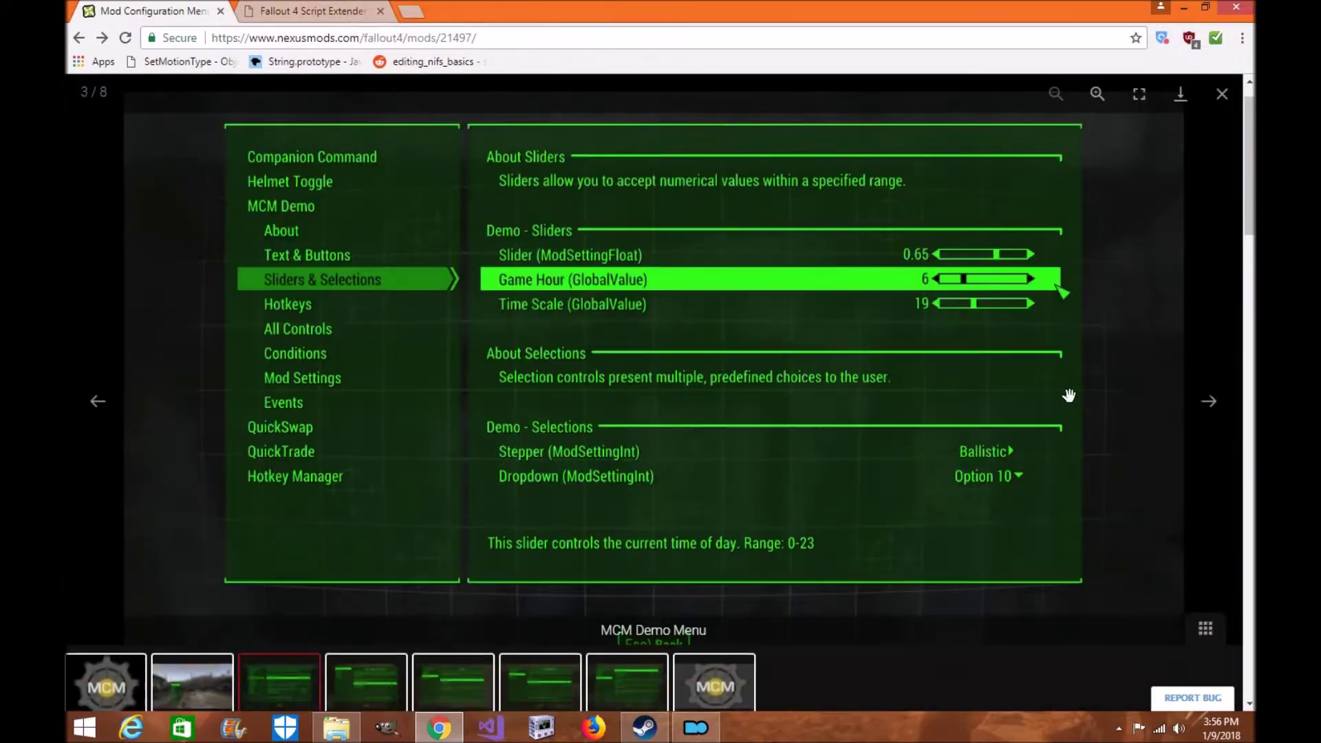
{"action": "left_click", "coordinate": [1208, 416]}
{"action": "left_click", "coordinate": [1209, 416]}
{"action": "left_click", "coordinate": [1208, 416]}
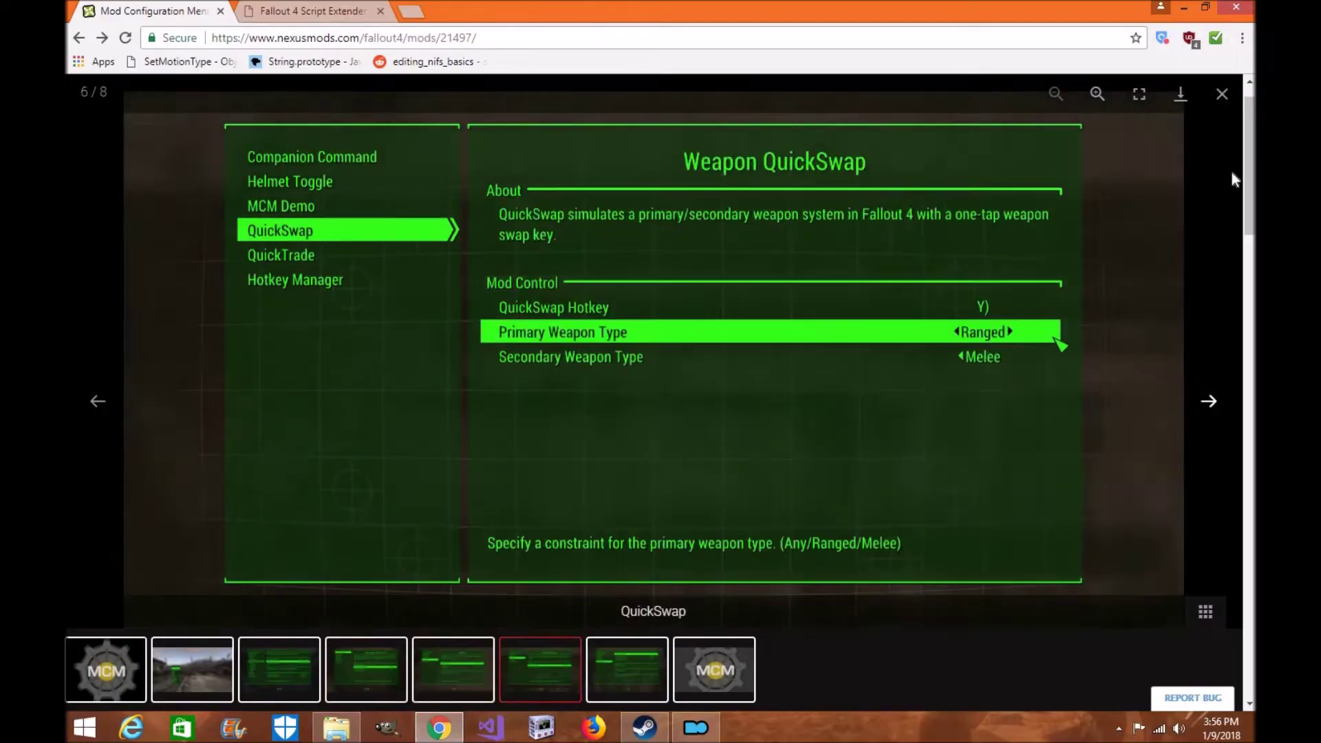
{"action": "left_click", "coordinate": [1221, 94]}
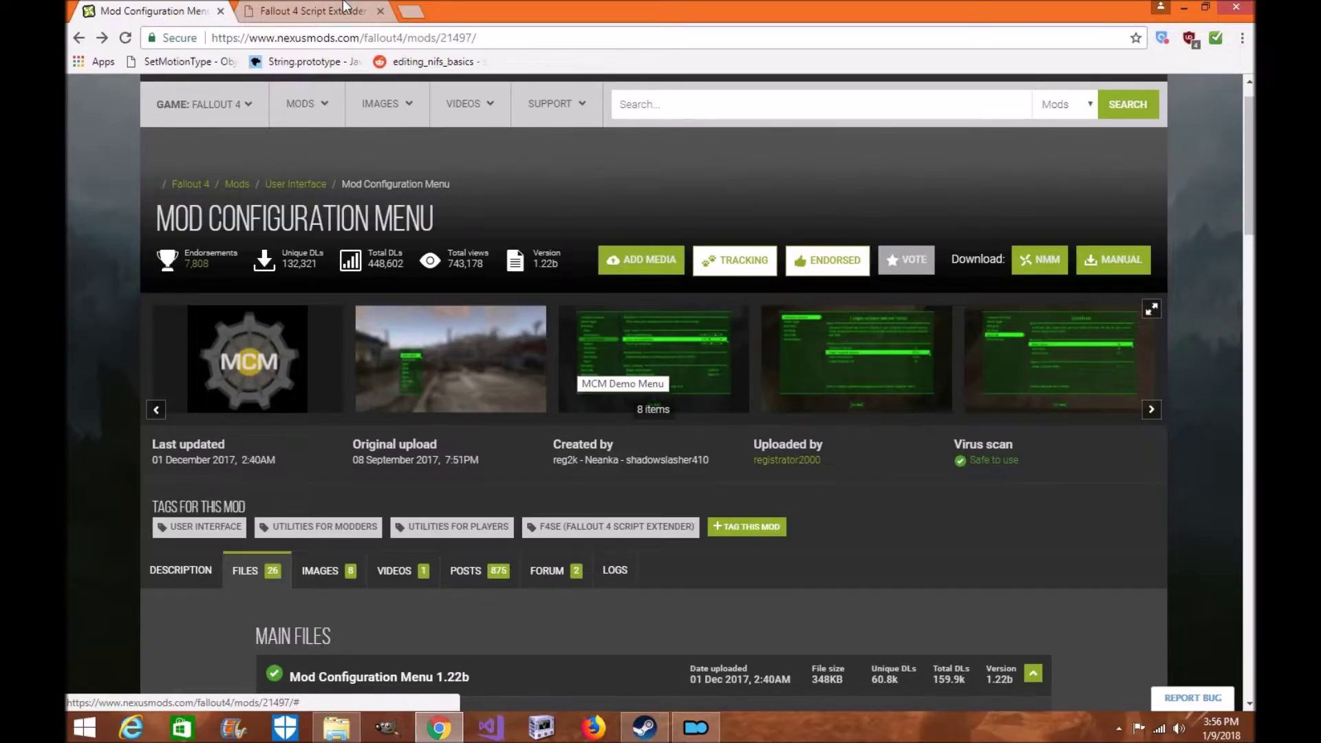
- Download the F4SE 0.6.4 7z archive from the Fallout 4 Script Extender page into the Downloads folder as f4se_0_06_04.7z
{"action": "key", "text": "ctrl+Tab"}
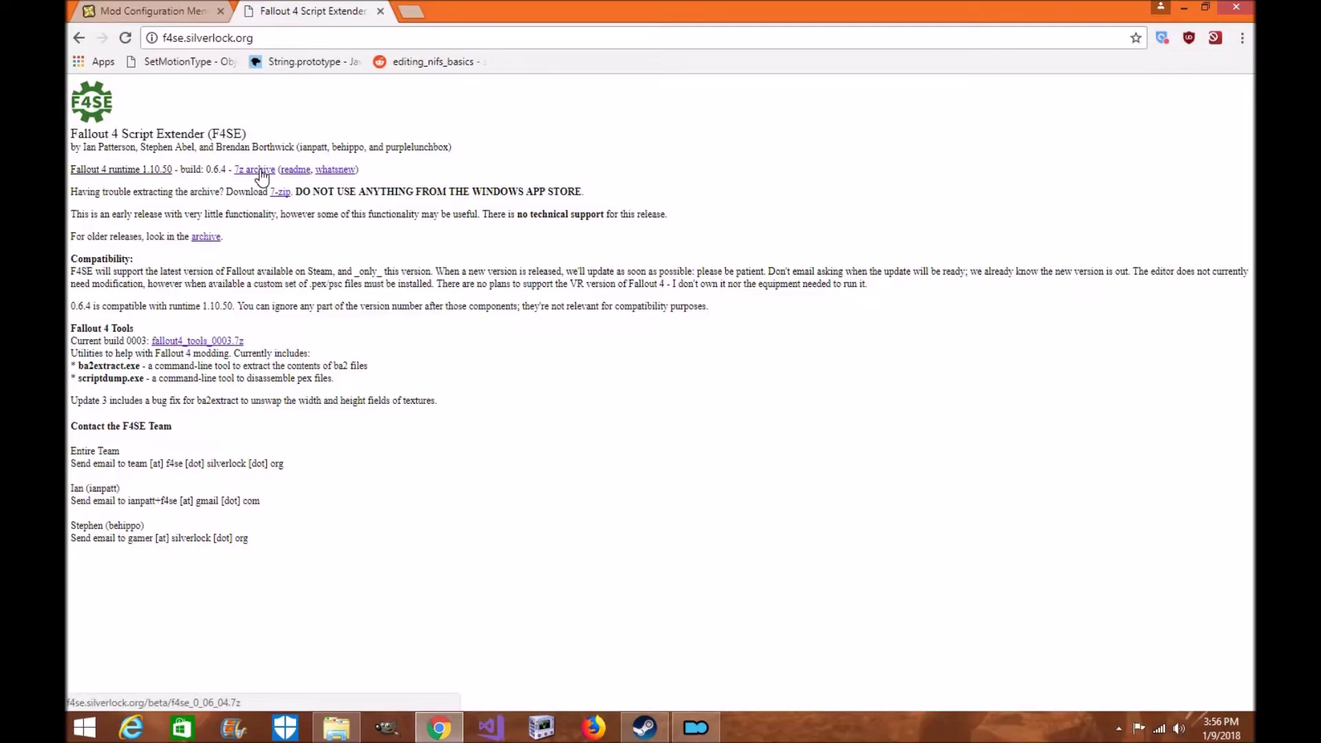
{"action": "left_click", "coordinate": [696, 727]}
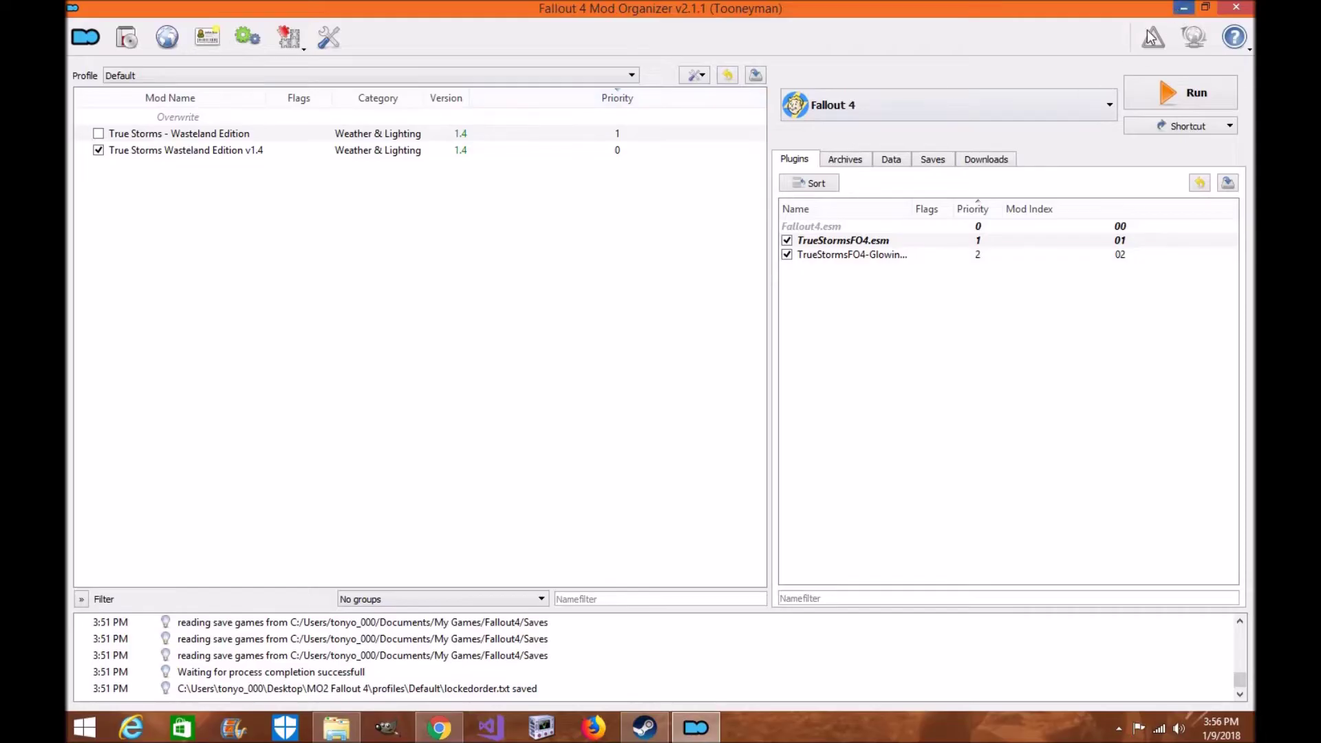
{"action": "left_click", "coordinate": [1183, 6]}
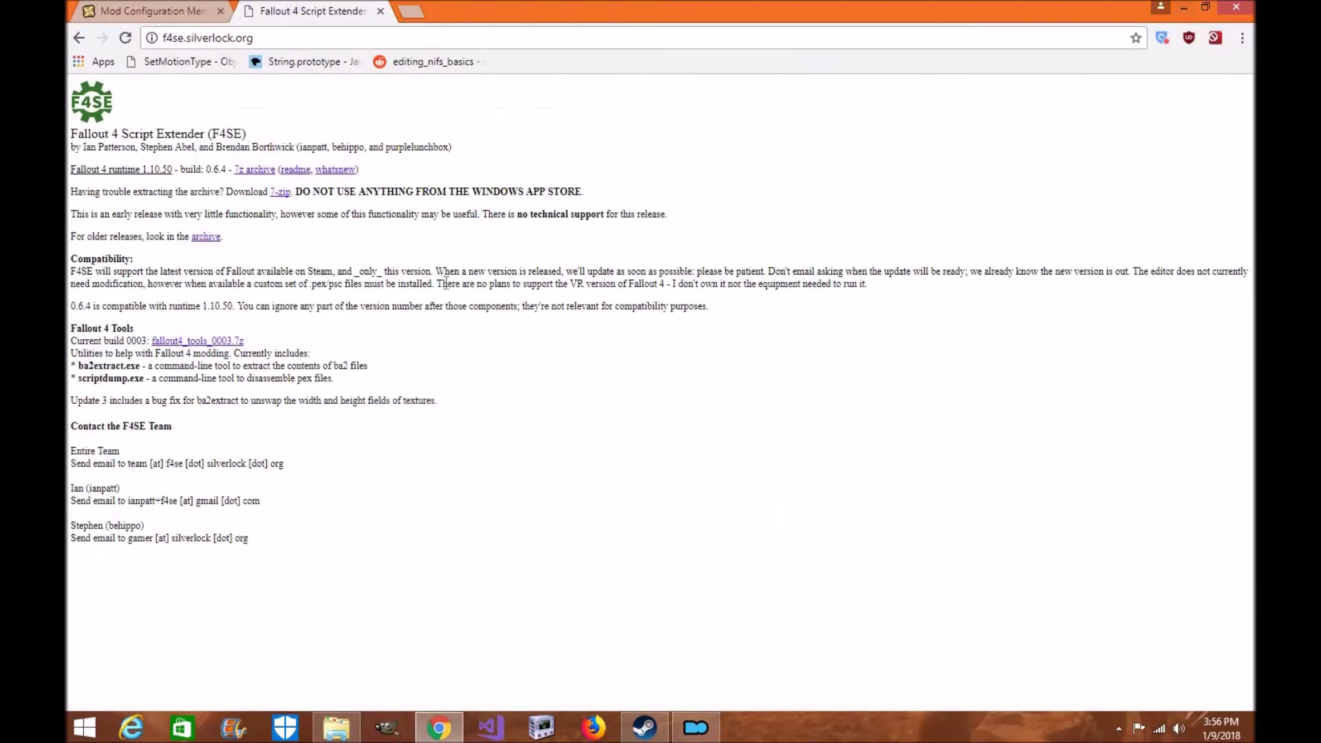
{"action": "right_click", "coordinate": [255, 173]}
{"action": "left_click", "coordinate": [296, 250]}
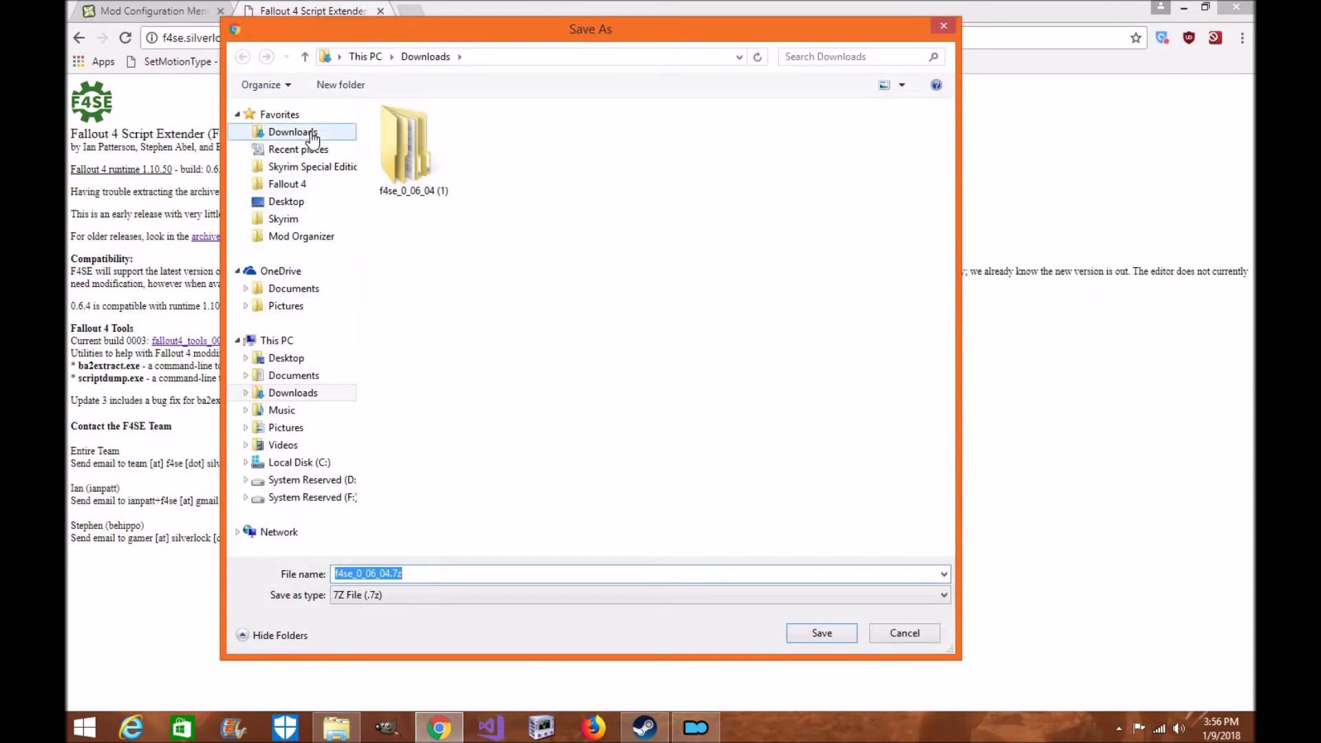
{"action": "left_click", "coordinate": [312, 134]}
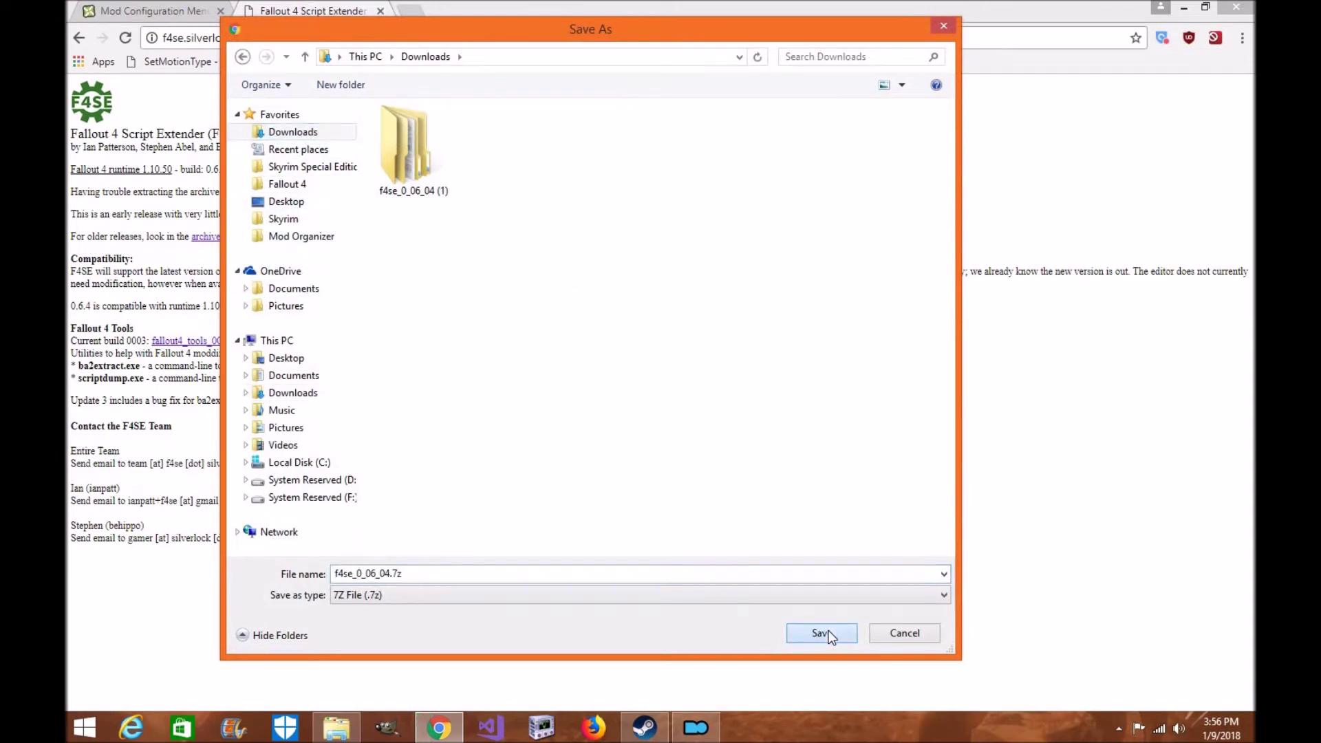
{"action": "left_click", "coordinate": [829, 633]}
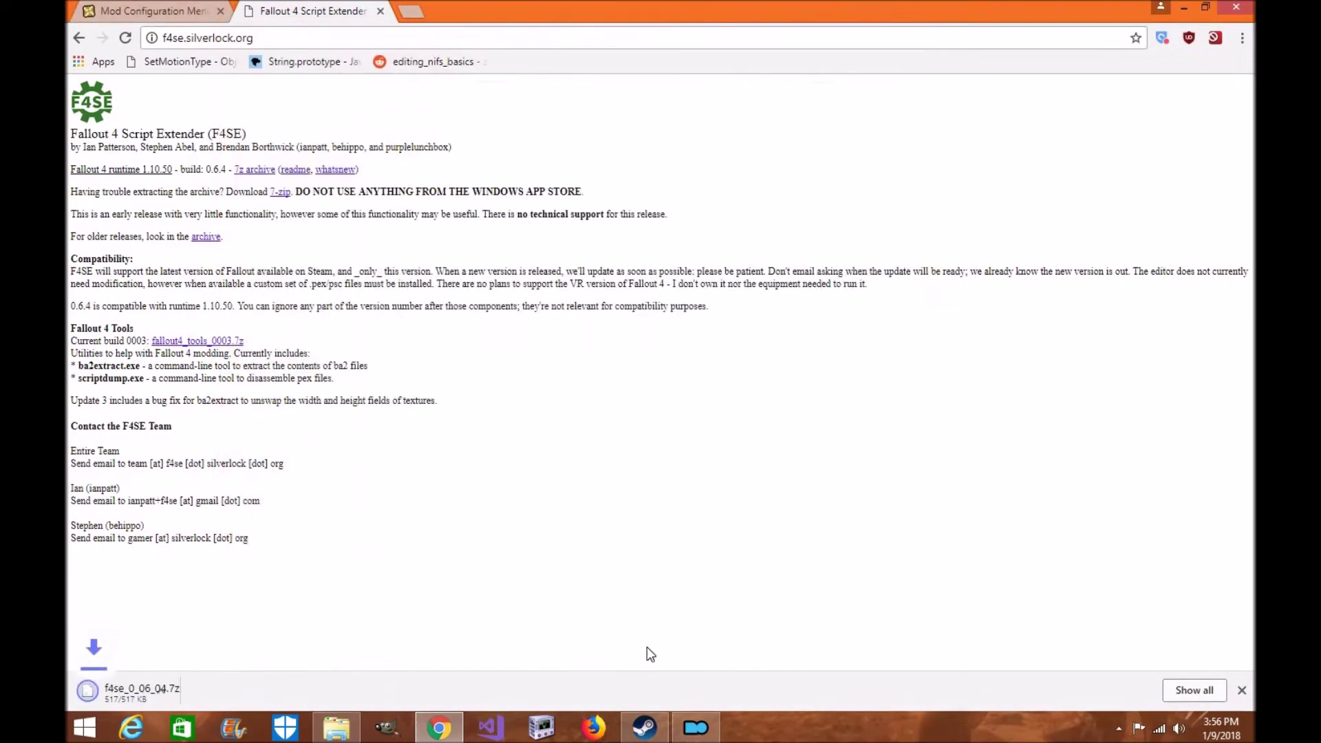
- Extract f4se_0_06_04.7z with 7-Zip into an f4se_0_06_04 subfolder of Downloads, keeping full pathnames
{"action": "left_click", "coordinate": [339, 730]}
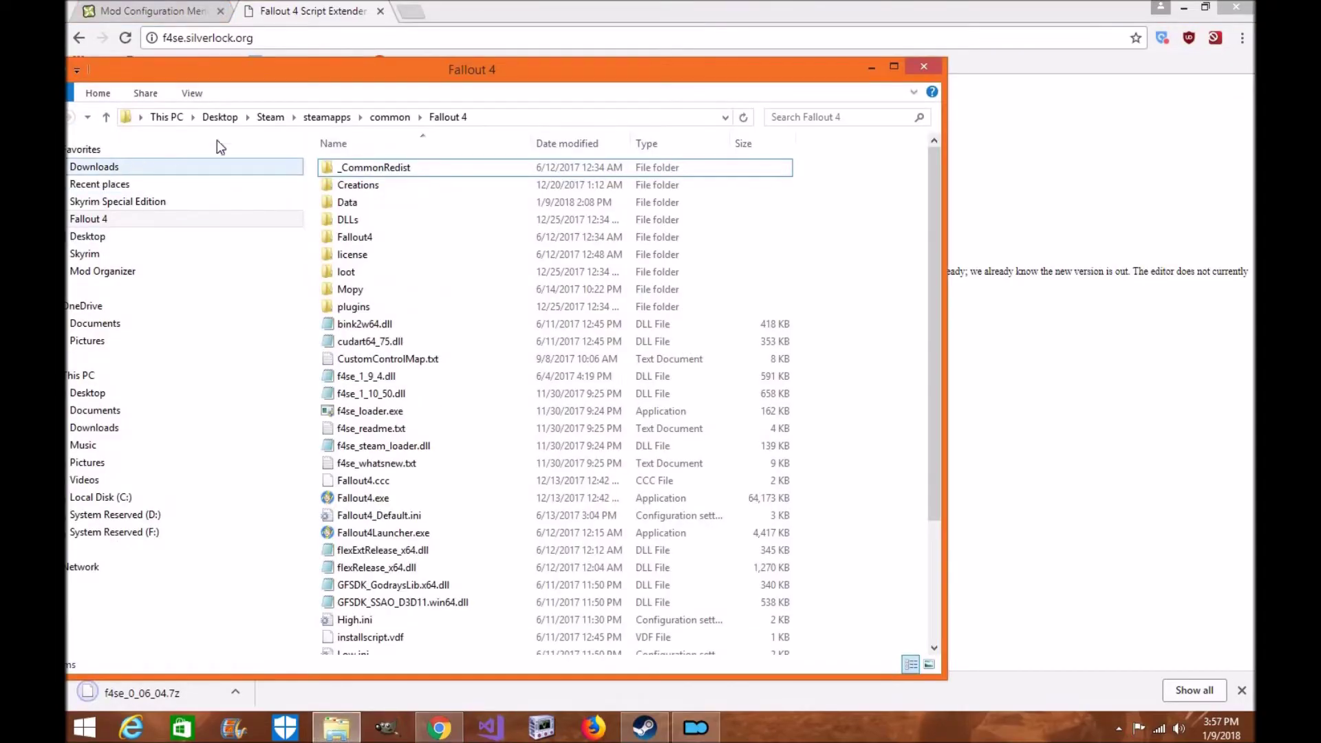
{"action": "left_click", "coordinate": [206, 167]}
{"action": "left_click_drag", "start_coordinate": [419, 74], "coordinate": [578, 80]}
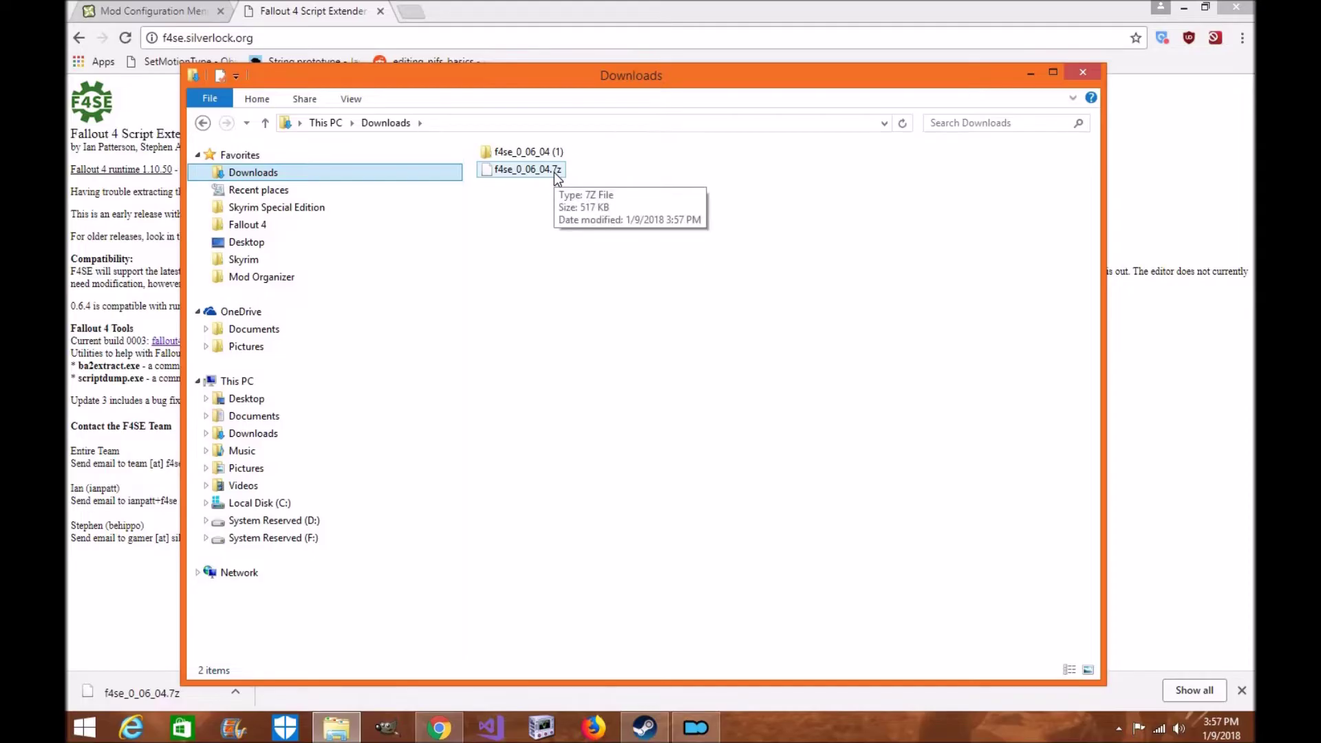
{"action": "right_click", "coordinate": [554, 172]}
{"action": "mouse_move", "coordinate": [651, 201]}
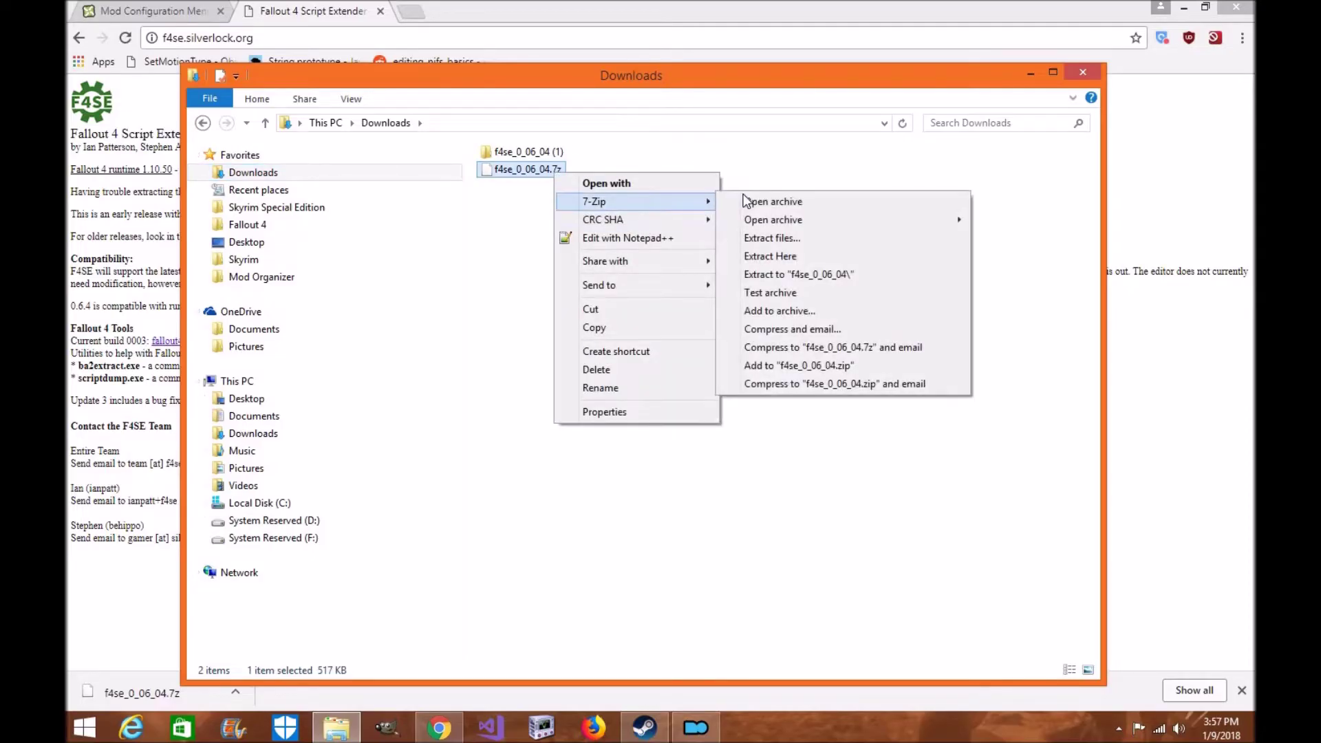
{"action": "left_click", "coordinate": [761, 241]}
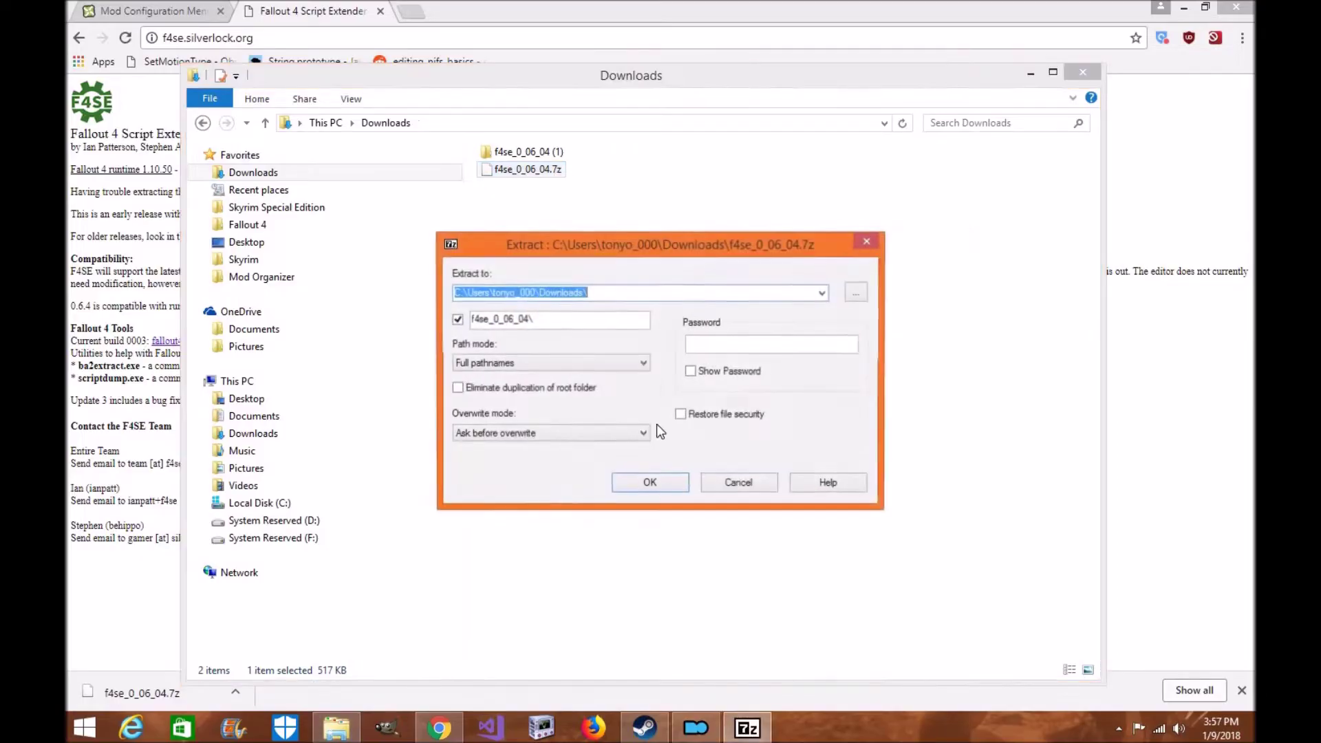
{"action": "left_click", "coordinate": [676, 476]}
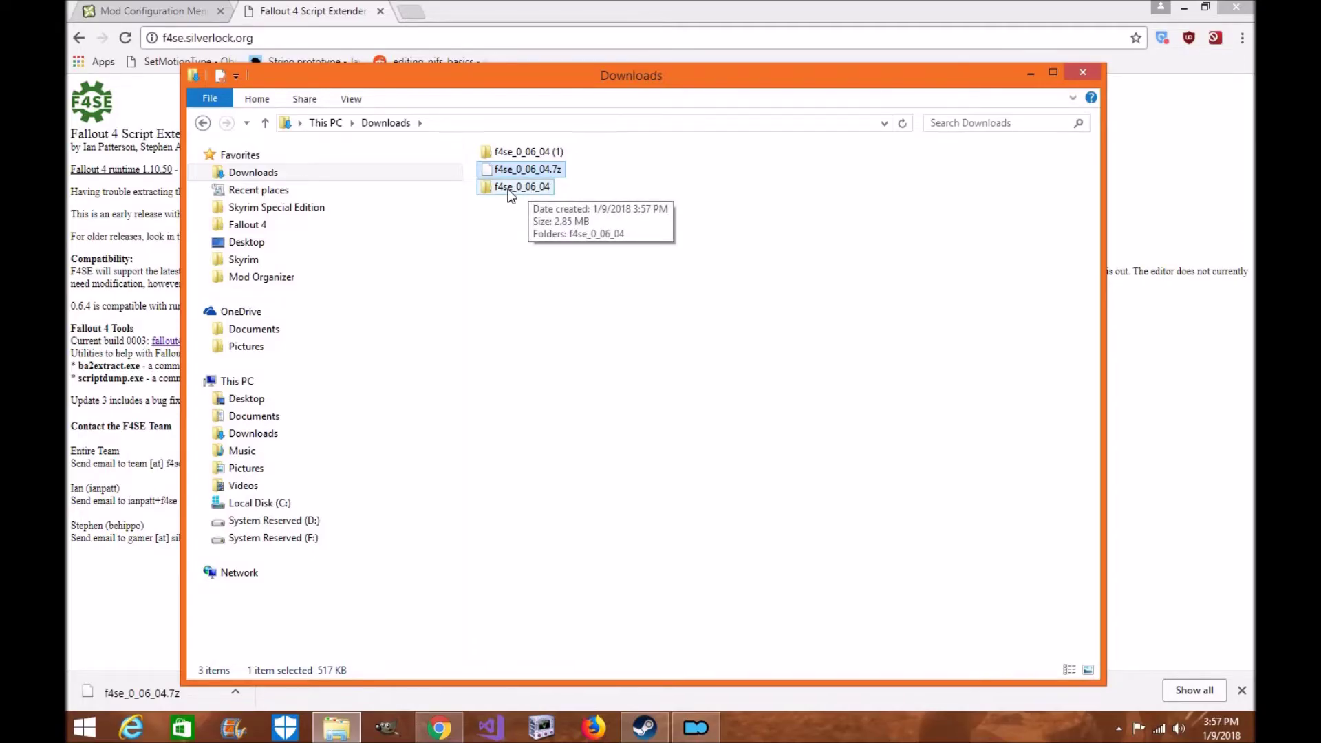
- Open the inner f4se_0_06_04 folder of the extracted archive to reach the loader, DLL and text files
{"action": "double_click", "coordinate": [508, 189]}
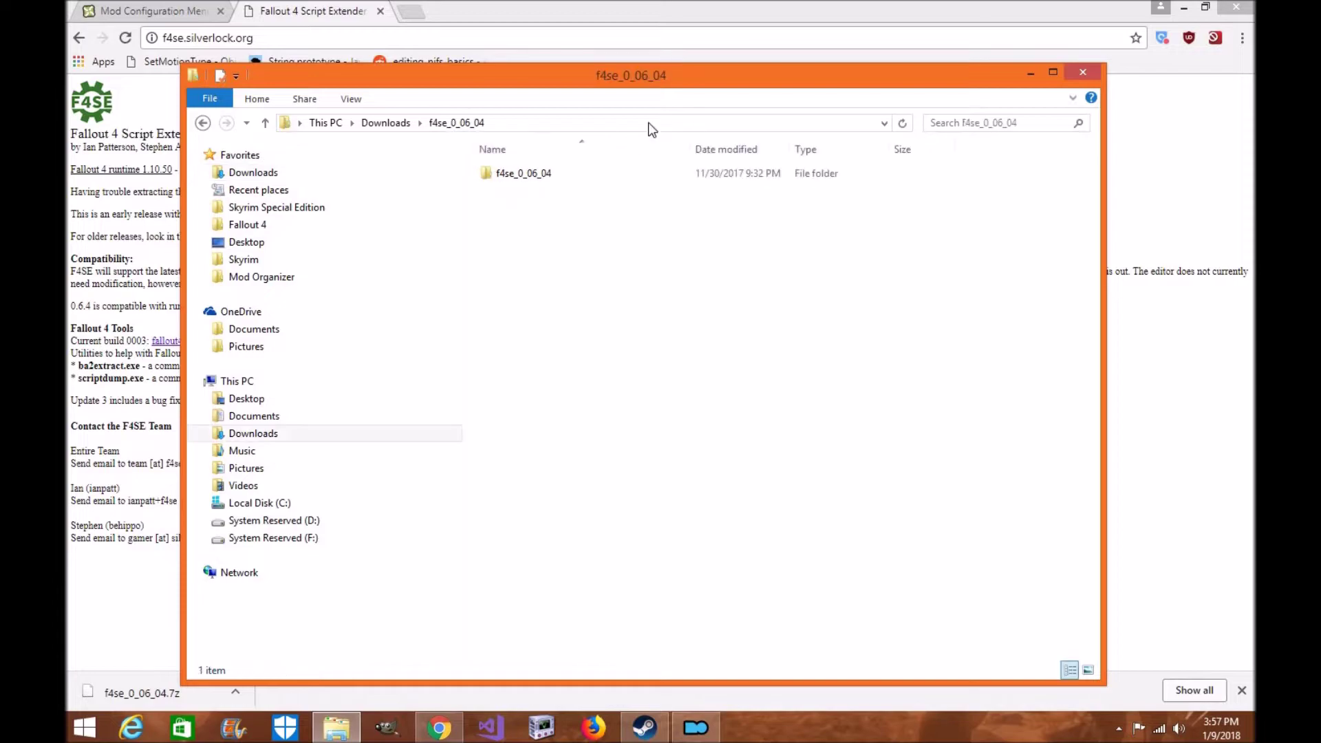
{"action": "double_click", "coordinate": [569, 180]}
{"action": "left_click_drag", "start_coordinate": [840, 69], "coordinate": [1122, 33]}
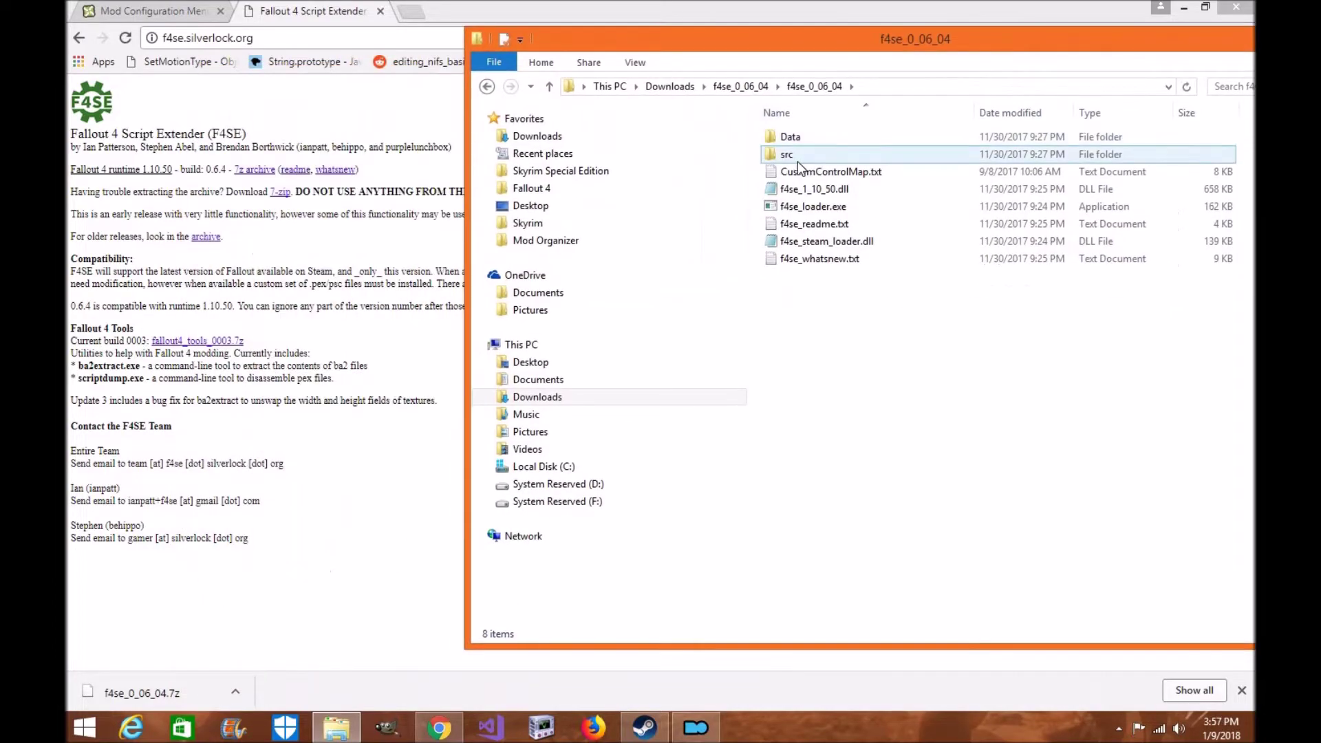
{"action": "left_click", "coordinate": [785, 172]}
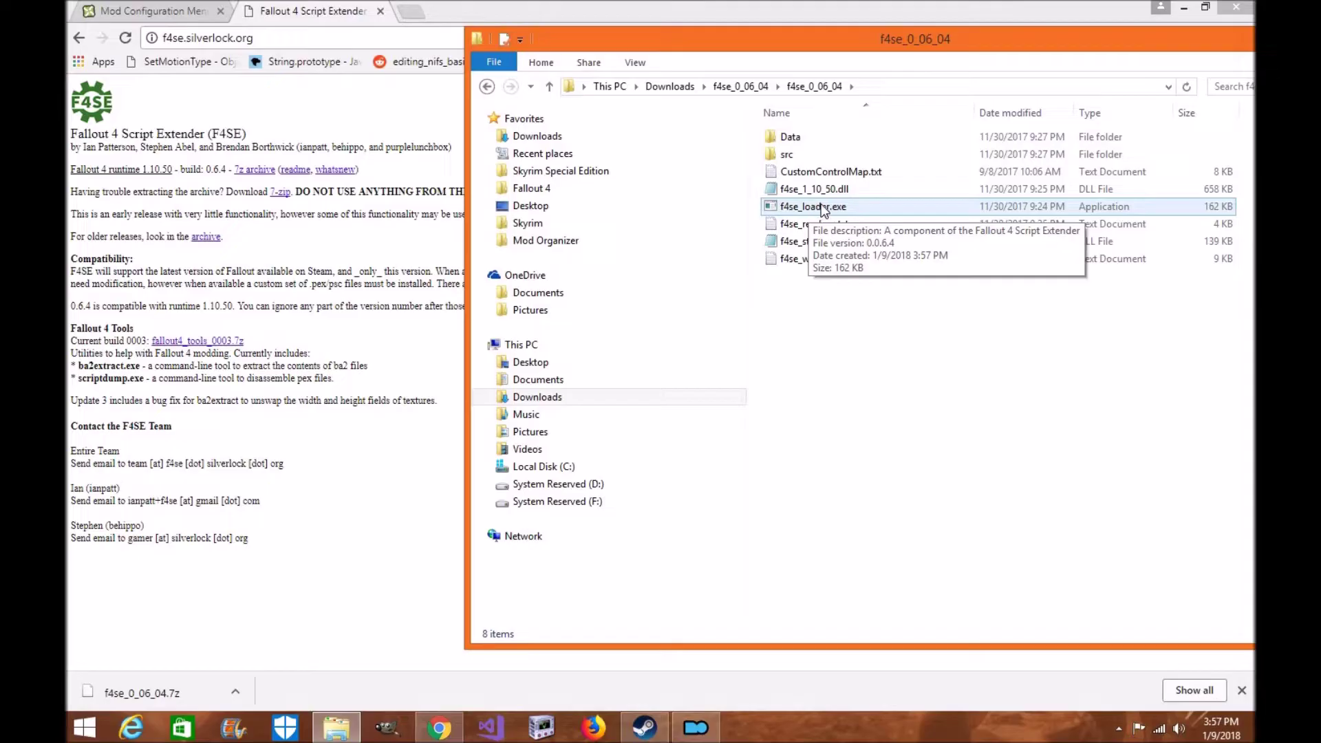
- Open the Fallout 4 game folder under steamapps\common from the Steam folder on the desktop
{"action": "right_click", "coordinate": [566, 186]}
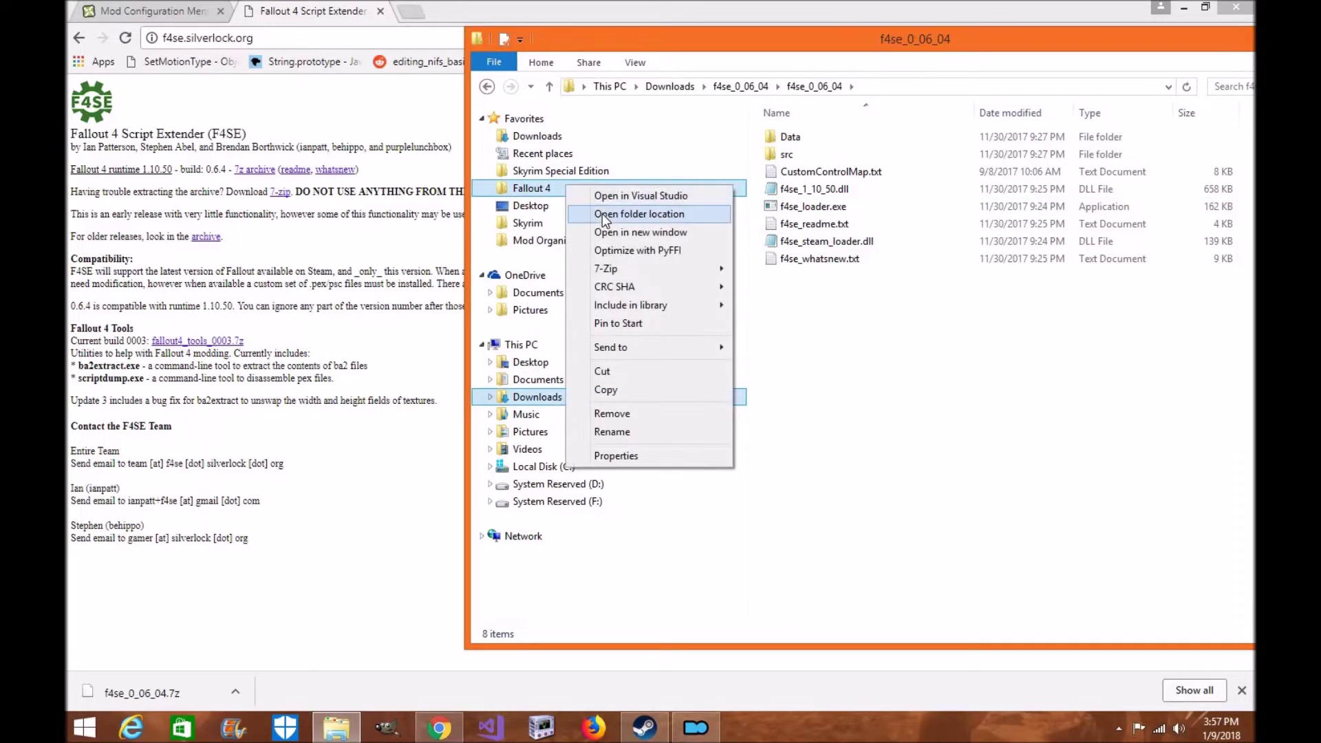
{"action": "left_click", "coordinate": [1184, 8]}
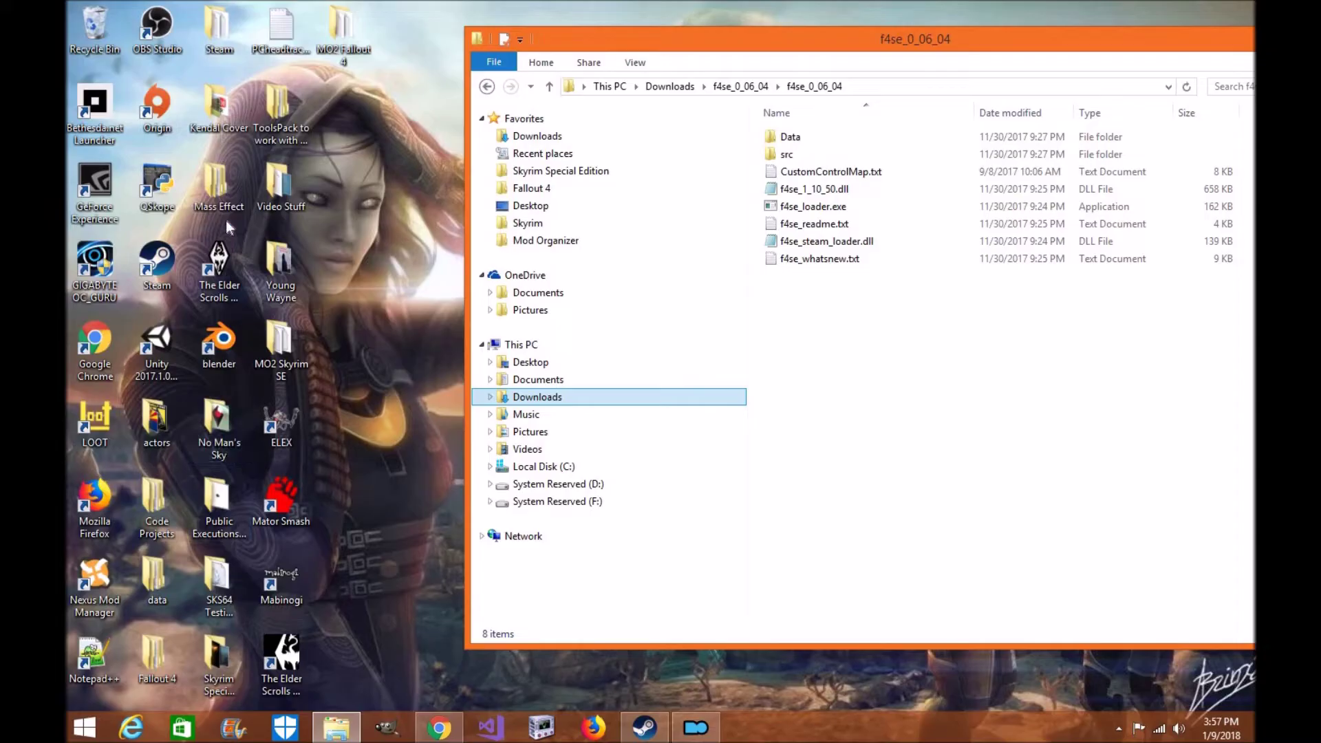
{"action": "double_click", "coordinate": [218, 27]}
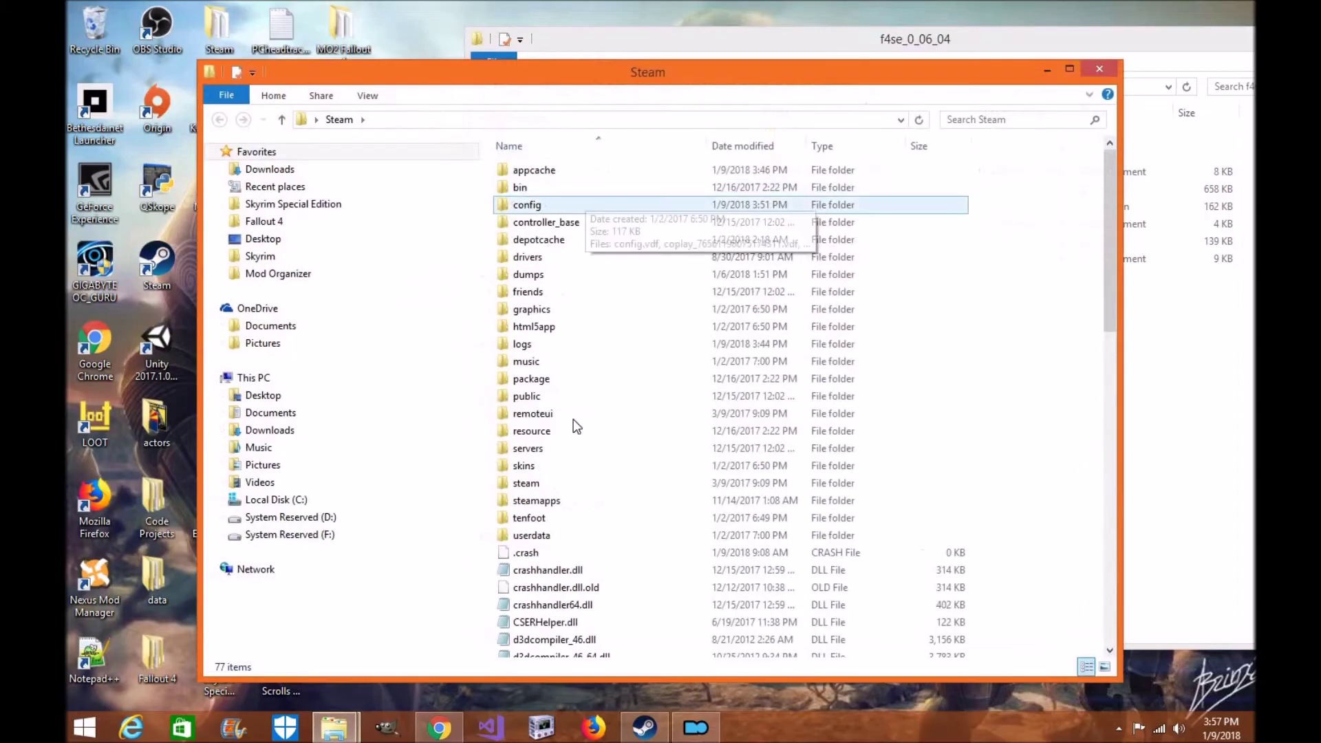
{"action": "left_click", "coordinate": [561, 502]}
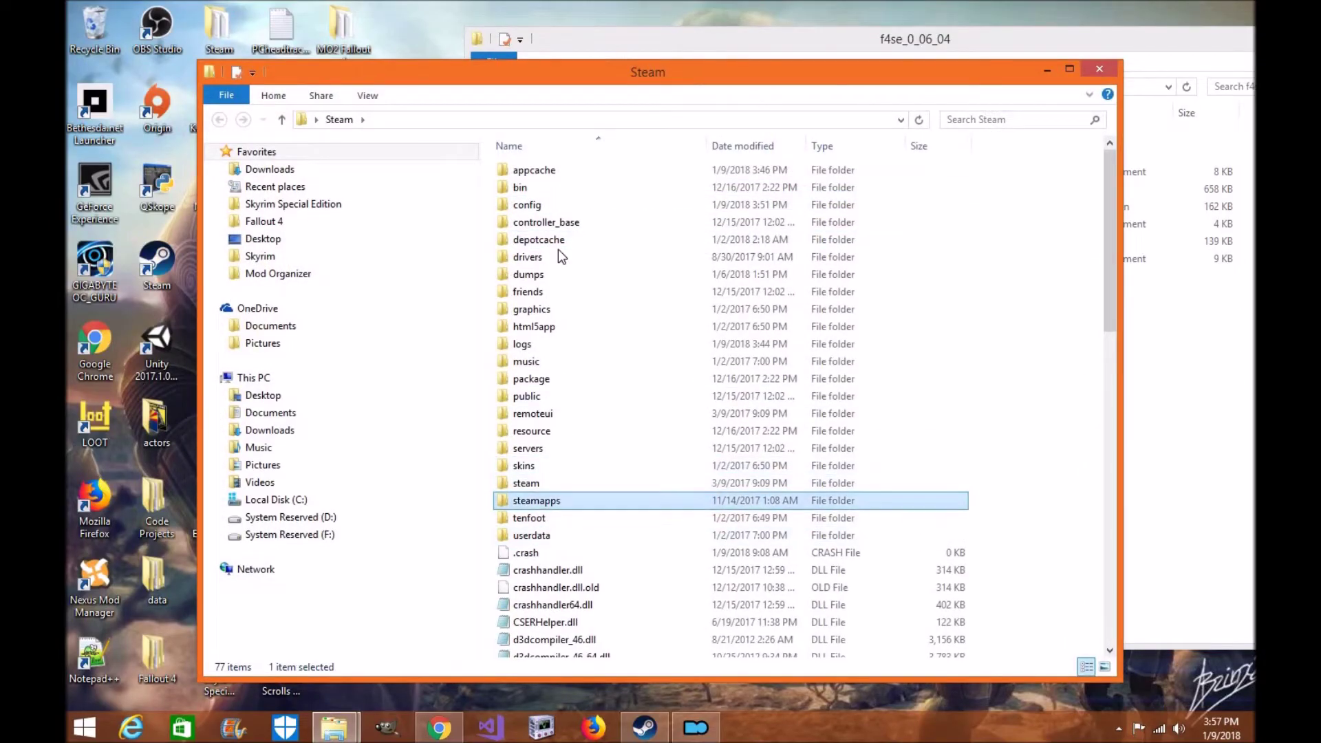
{"action": "double_click", "coordinate": [560, 168]}
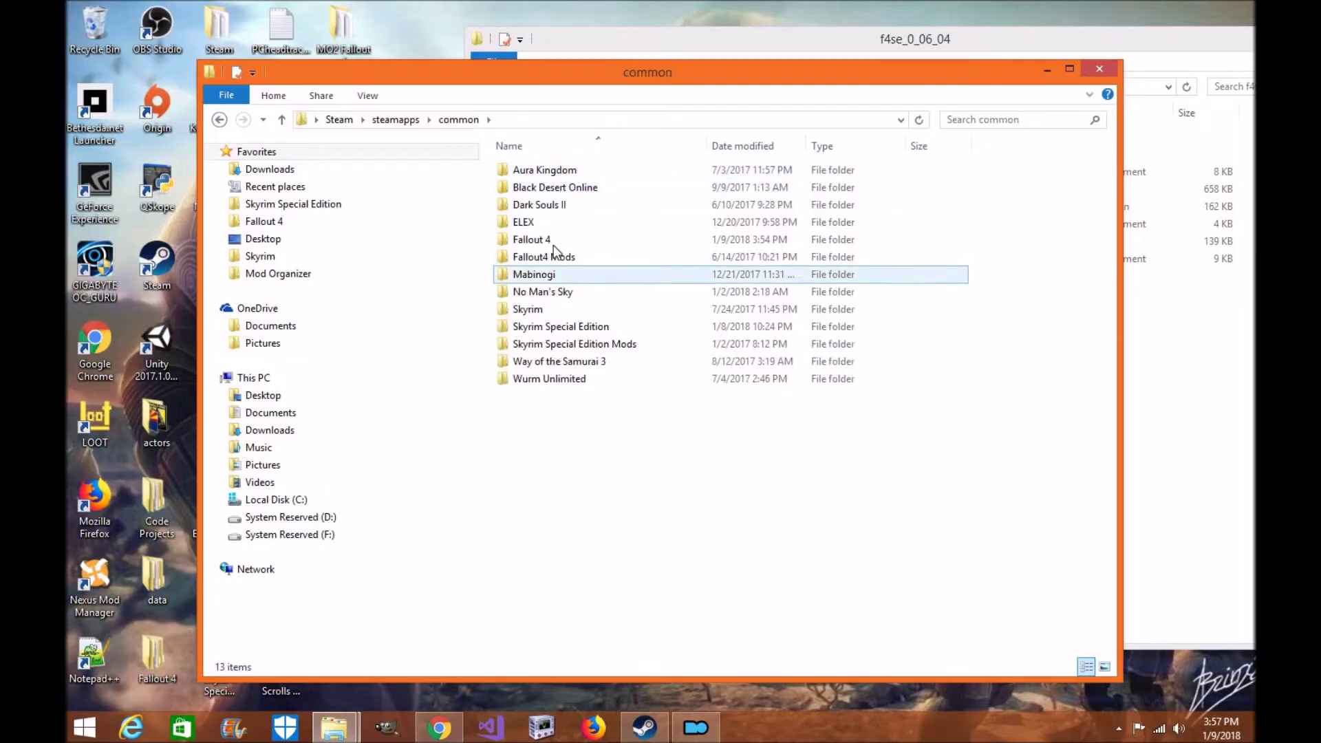
{"action": "double_click", "coordinate": [553, 245]}
{"action": "left_click_drag", "start_coordinate": [647, 76], "coordinate": [541, 72]}
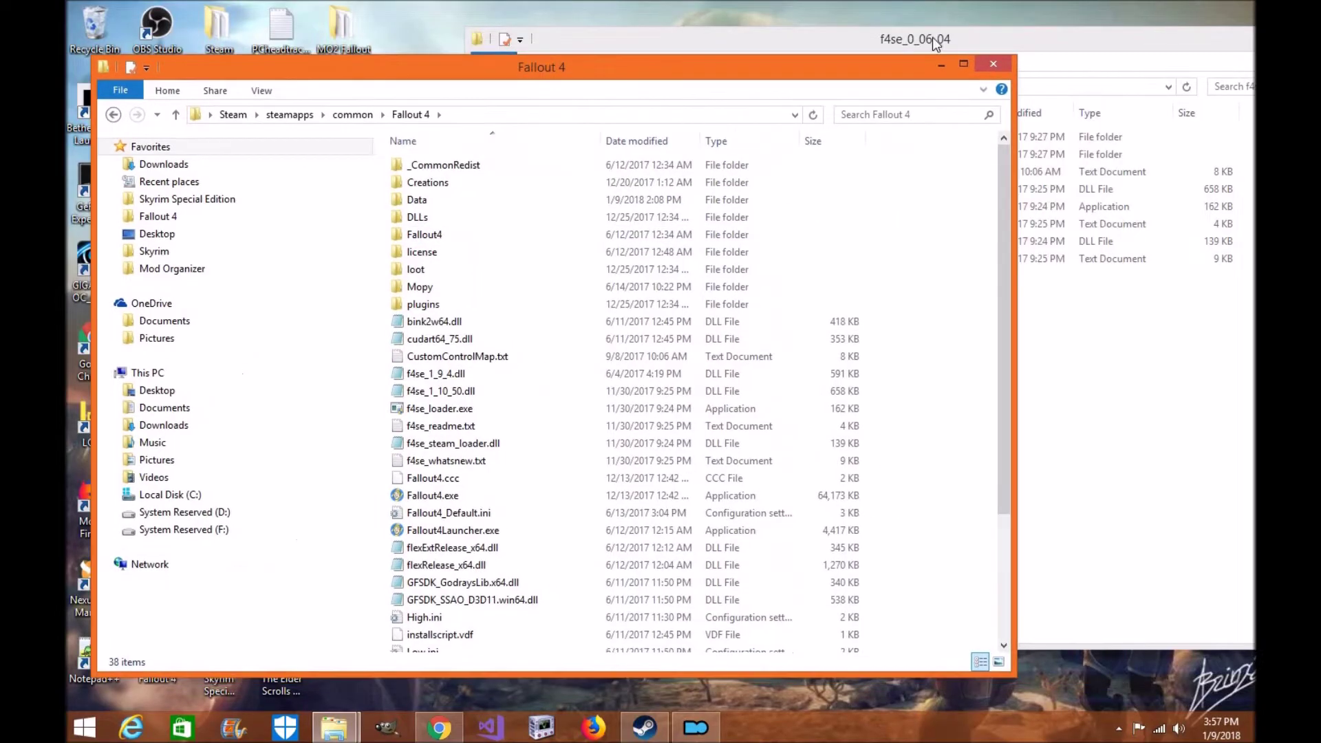
- Copy the six loose F4SE files, without Data and src, into the Fallout 4 folder, replacing existing files and skipping the one in use
{"action": "left_click_drag", "start_coordinate": [936, 42], "coordinate": [981, 40]}
{"action": "left_click_drag", "start_coordinate": [886, 282], "coordinate": [880, 184]}
{"action": "right_click", "coordinate": [880, 184]}
{"action": "left_click", "coordinate": [919, 316]}
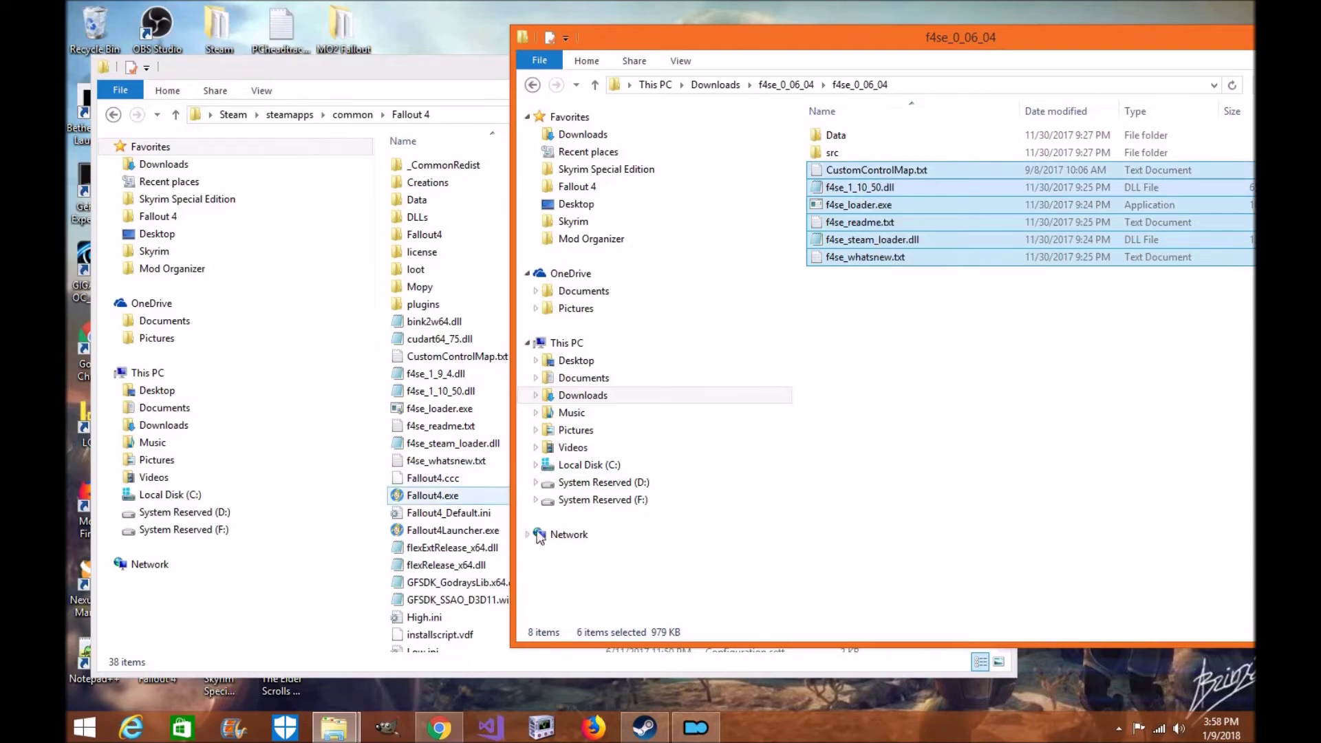
{"action": "key", "text": "alt+Tab"}
{"action": "key", "text": "ctrl+v"}
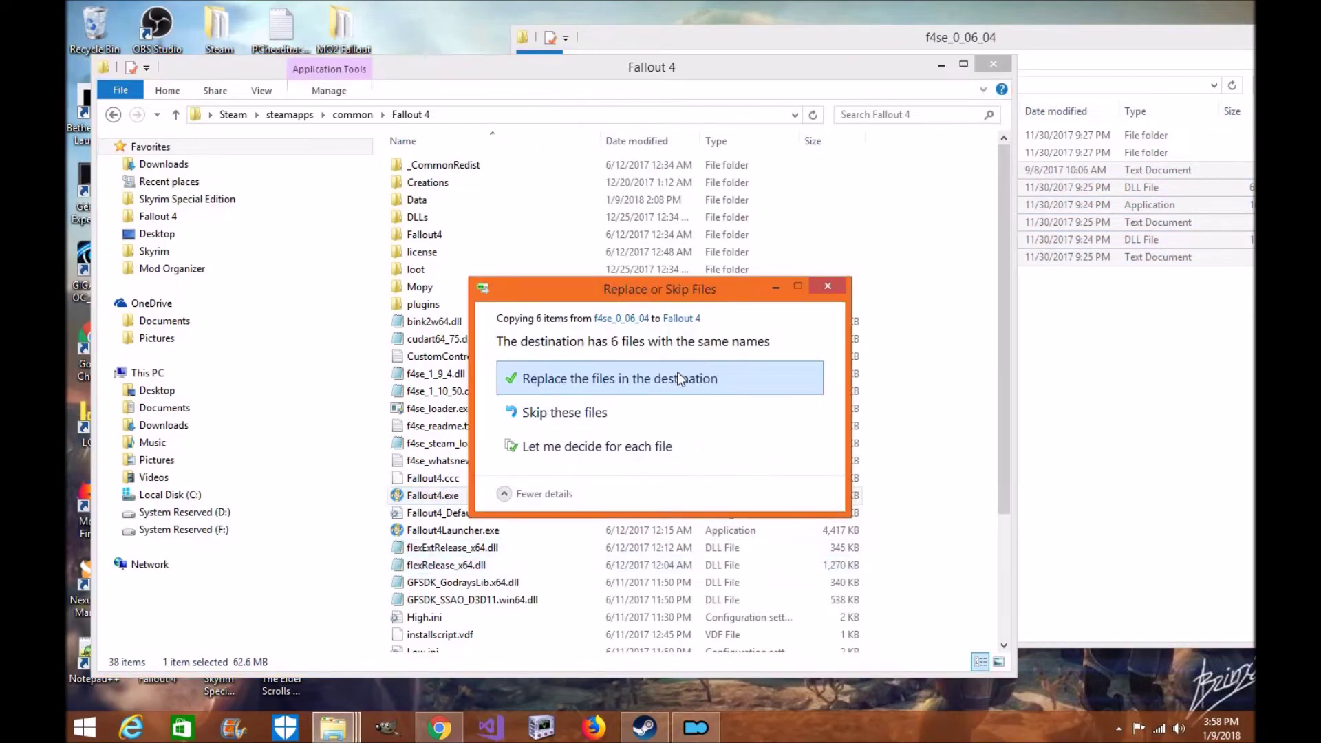
{"action": "left_click", "coordinate": [677, 372]}
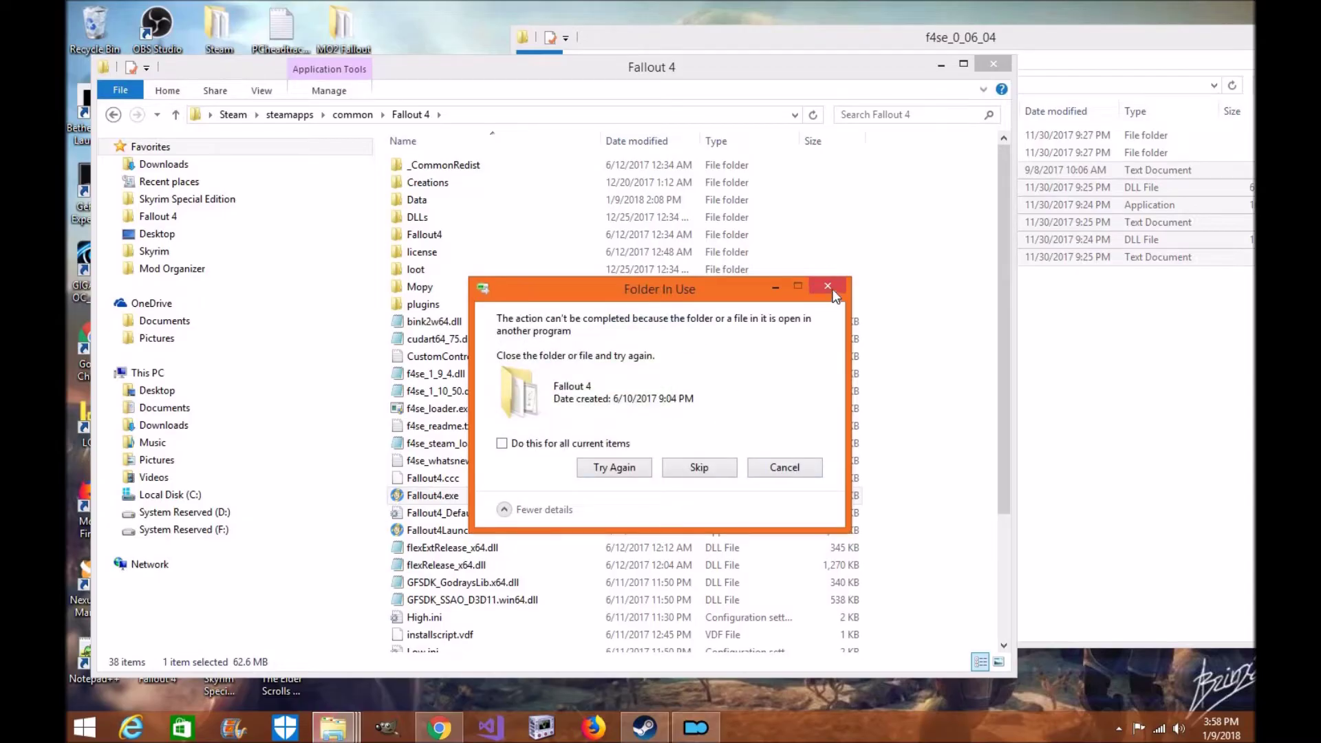
{"action": "left_click", "coordinate": [712, 468]}
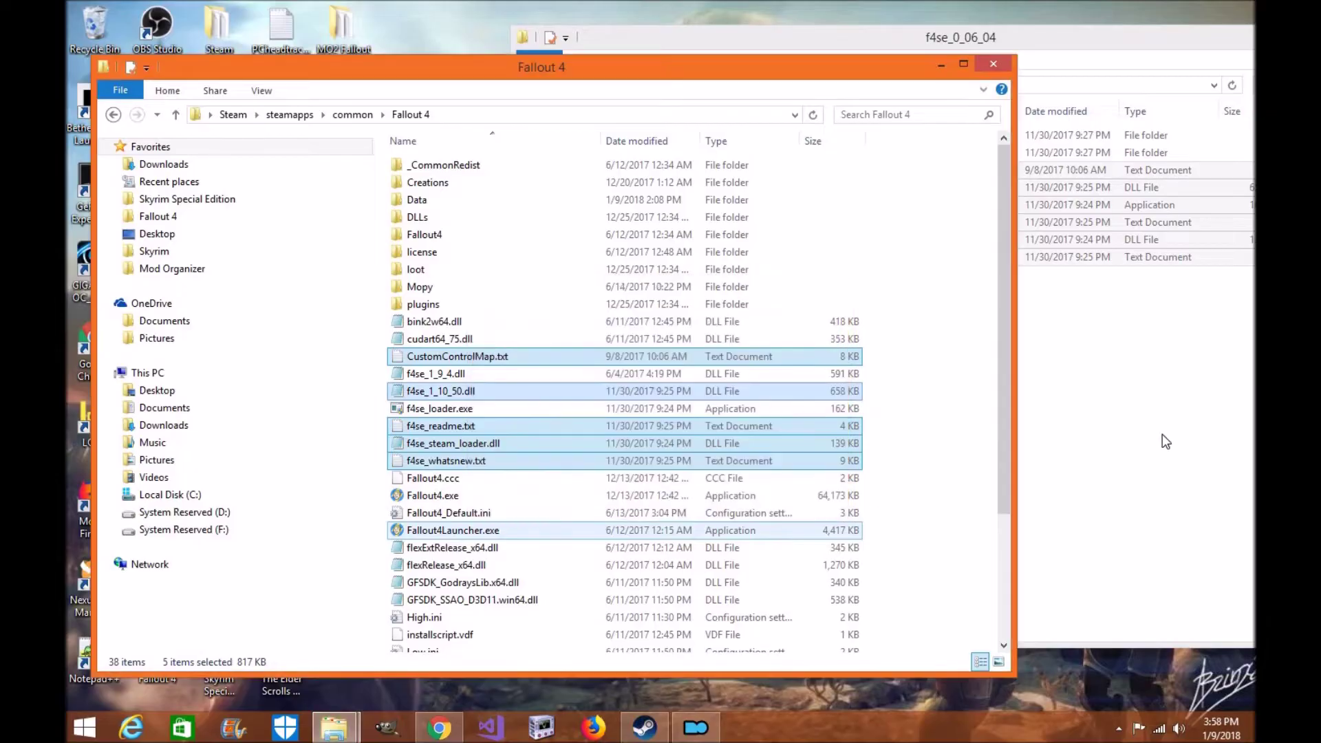
{"action": "left_click", "coordinate": [1164, 398]}
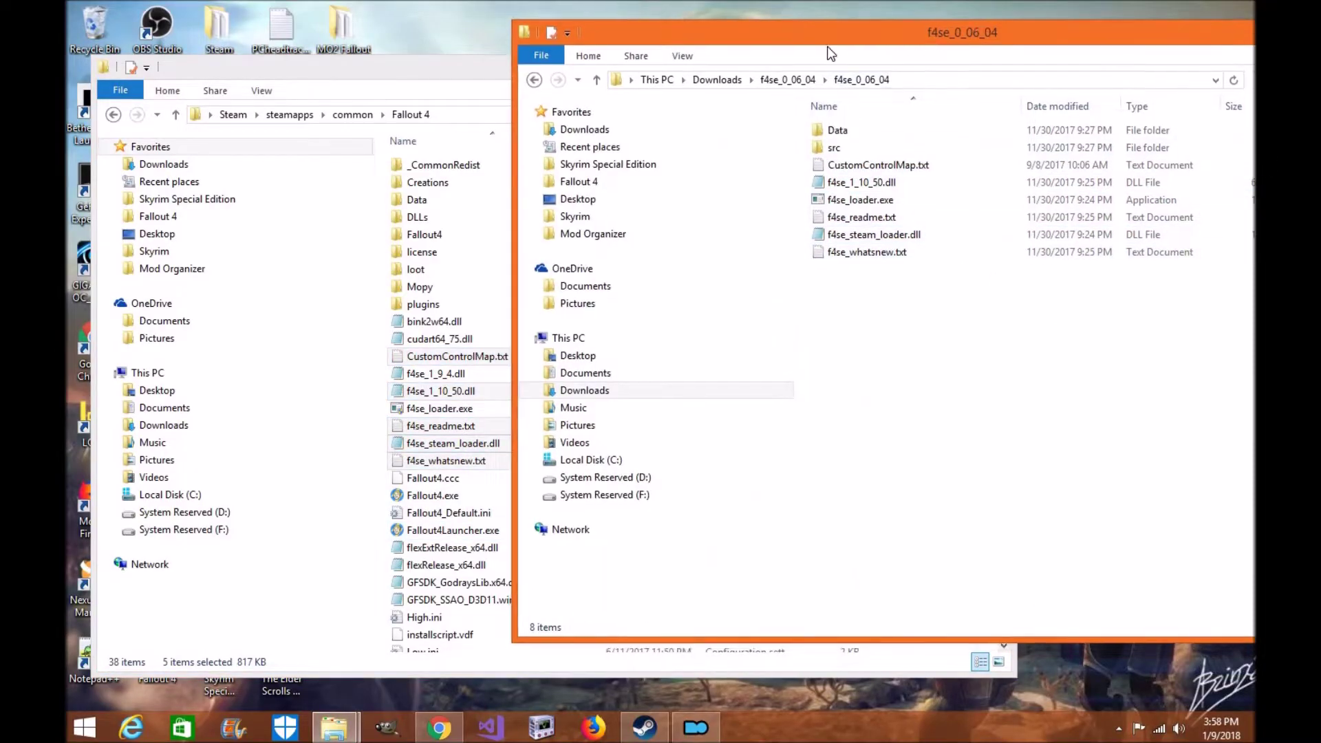
{"action": "left_click_drag", "start_coordinate": [826, 41], "coordinate": [722, 48]}
{"action": "left_click_drag", "start_coordinate": [773, 325], "coordinate": [765, 171]}
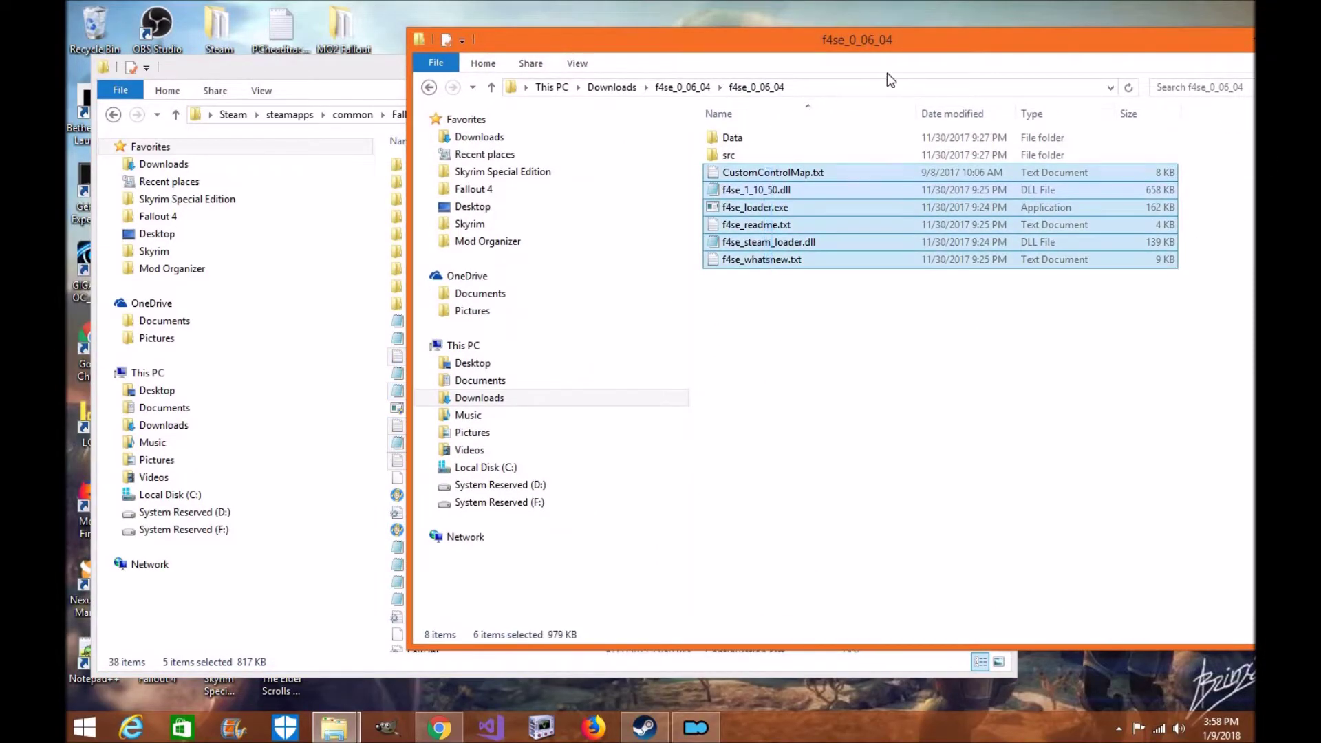
{"action": "left_click_drag", "start_coordinate": [898, 50], "coordinate": [881, 49]}
- Delete the extracted folders f4se_0_06_04 and f4se_0_06_04 (1) from Downloads, keeping the 7z archive
{"action": "left_click", "coordinate": [412, 87]}
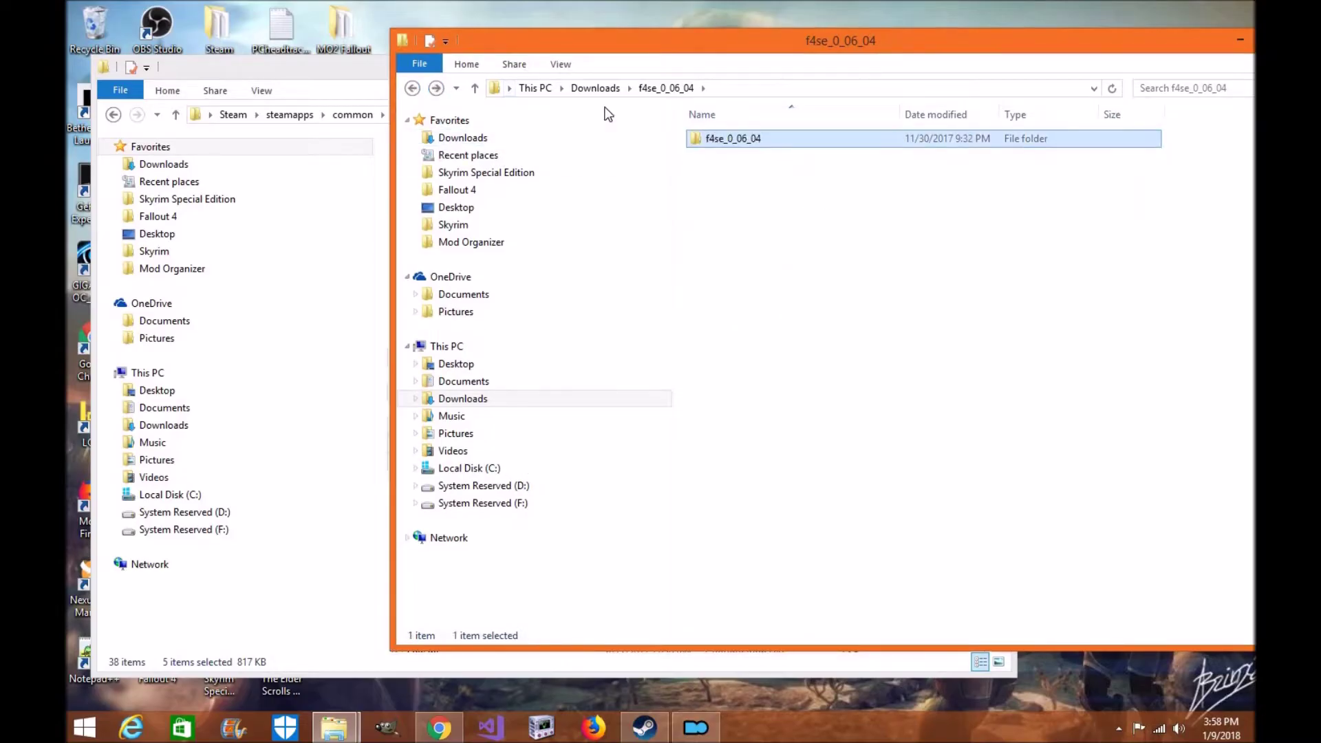
{"action": "left_click", "coordinate": [412, 87]}
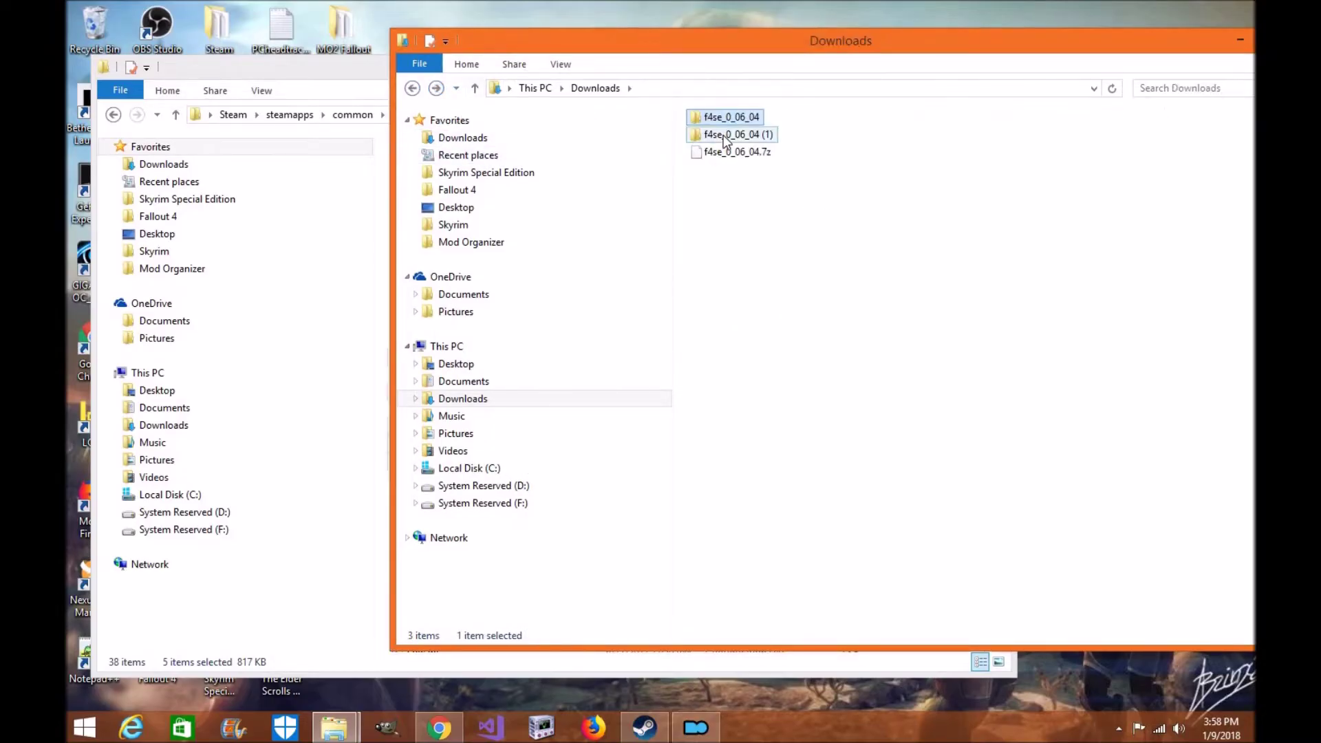
{"action": "key", "text": "Delete"}
{"action": "left_click", "coordinate": [729, 114]}
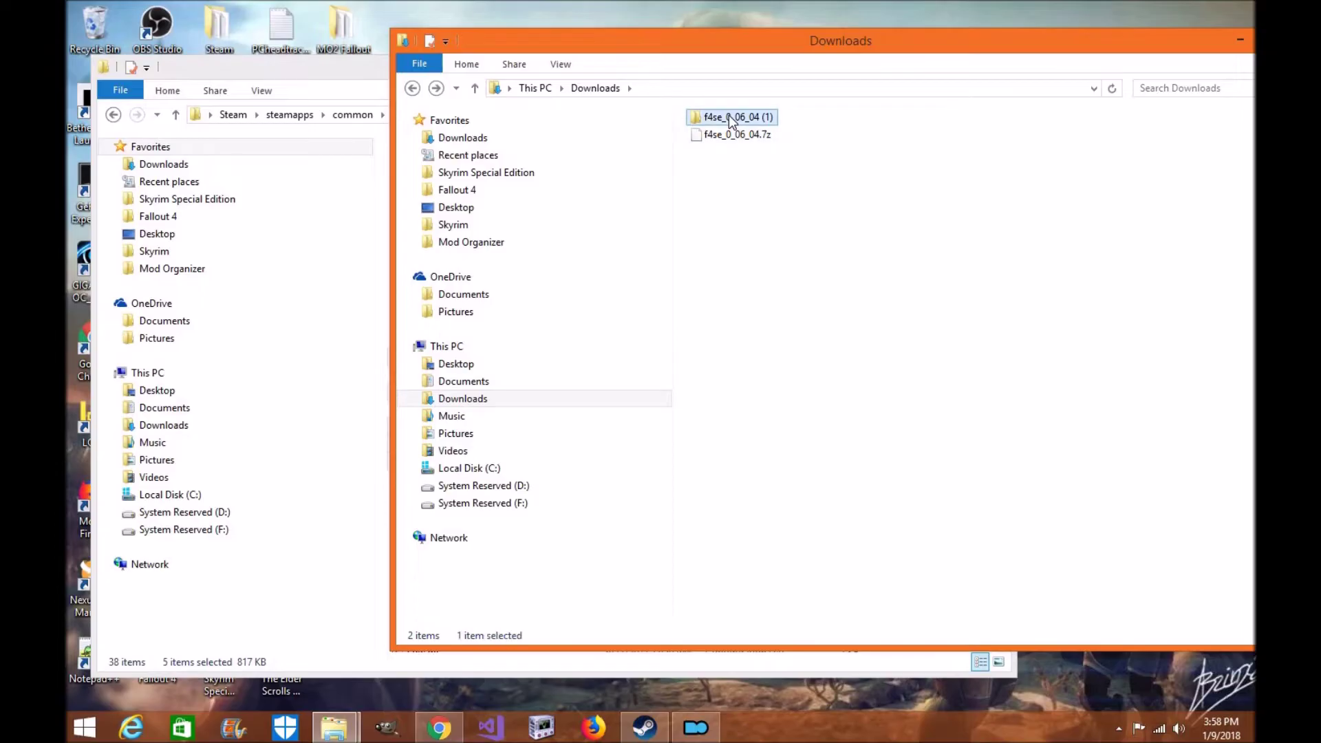
{"action": "key", "text": "Delete"}
{"action": "left_click", "coordinate": [701, 165]}
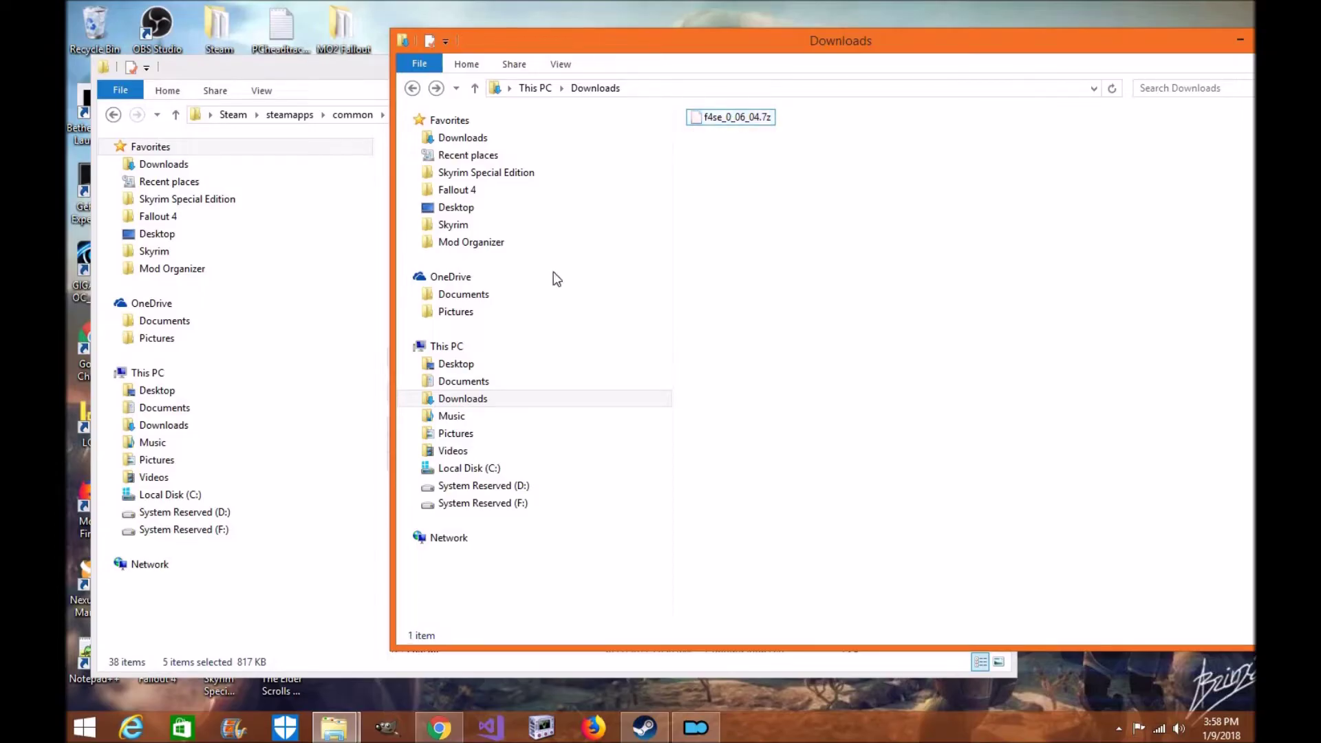
- Switch to Mod Organizer and choose the archive f4se_0_06_04.7z from Downloads as a new mod to install
{"action": "left_click", "coordinate": [698, 729]}
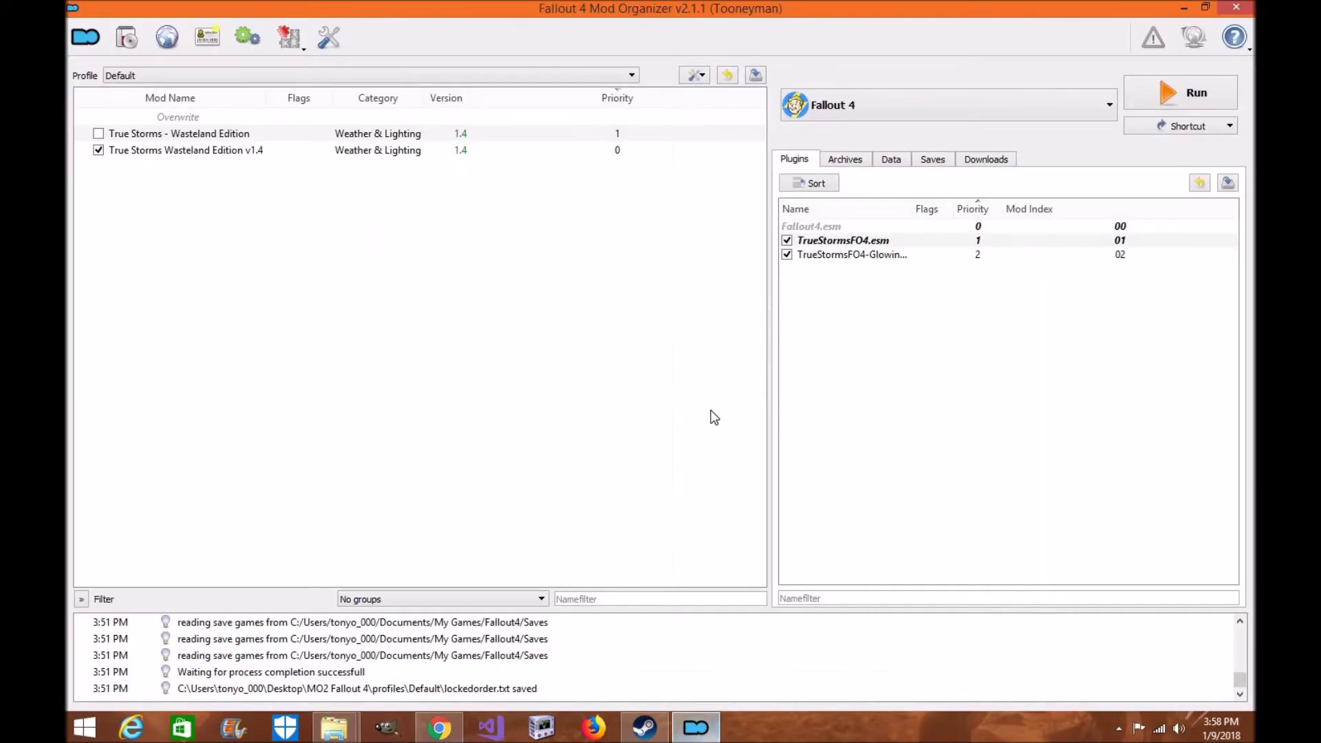
{"action": "right_click", "coordinate": [459, 255]}
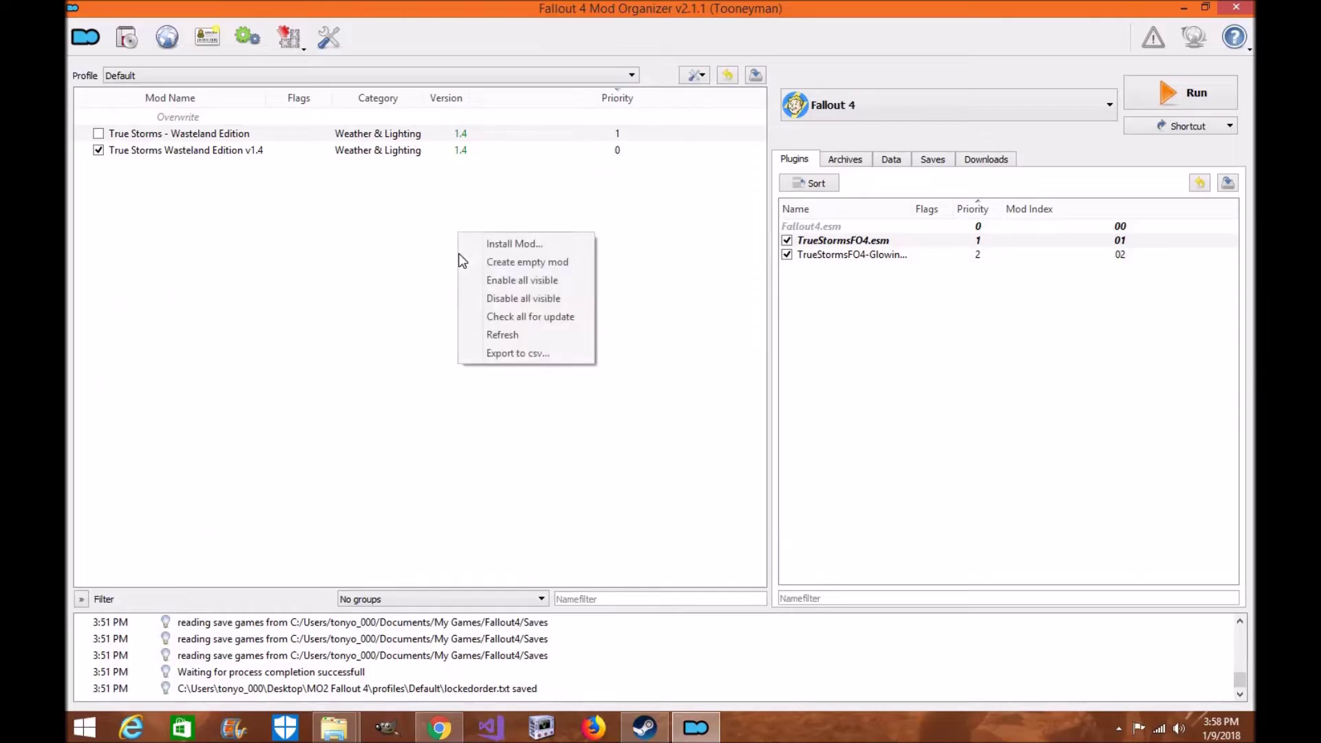
{"action": "right_click", "coordinate": [251, 214]}
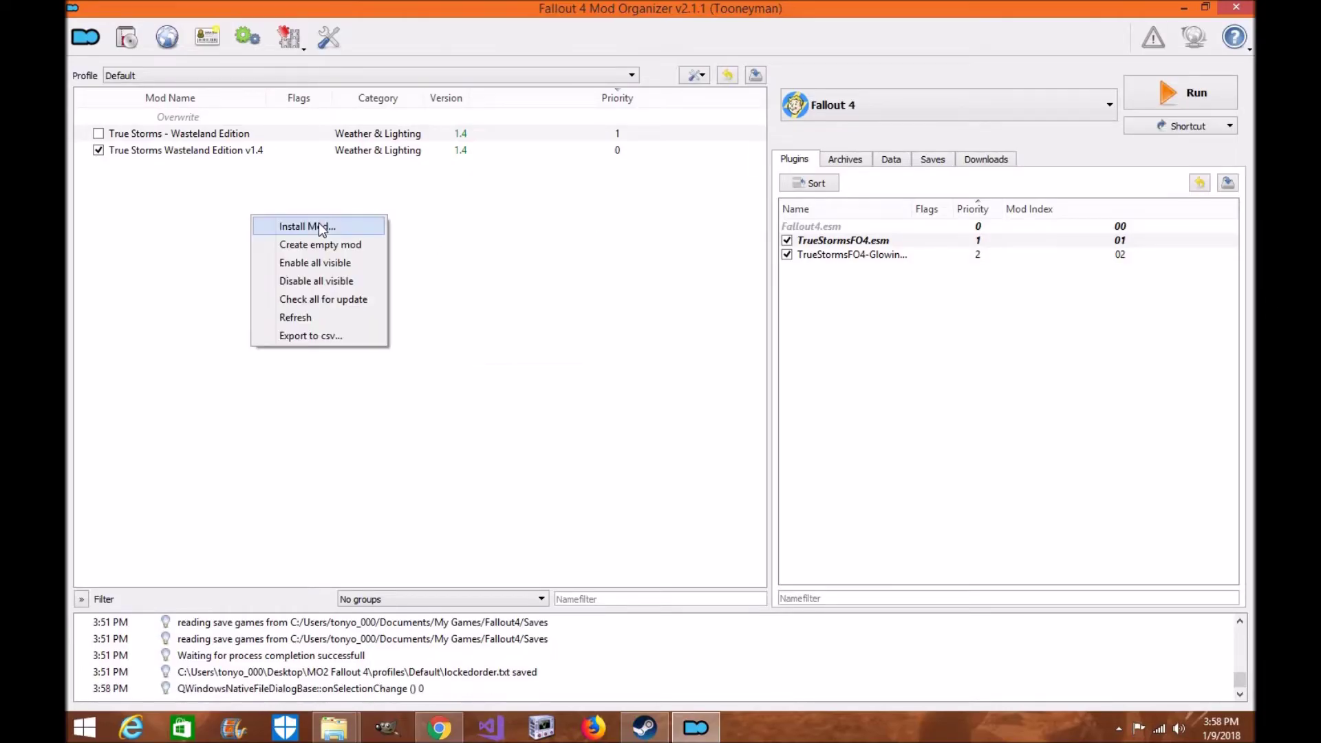
{"action": "left_click", "coordinate": [319, 222]}
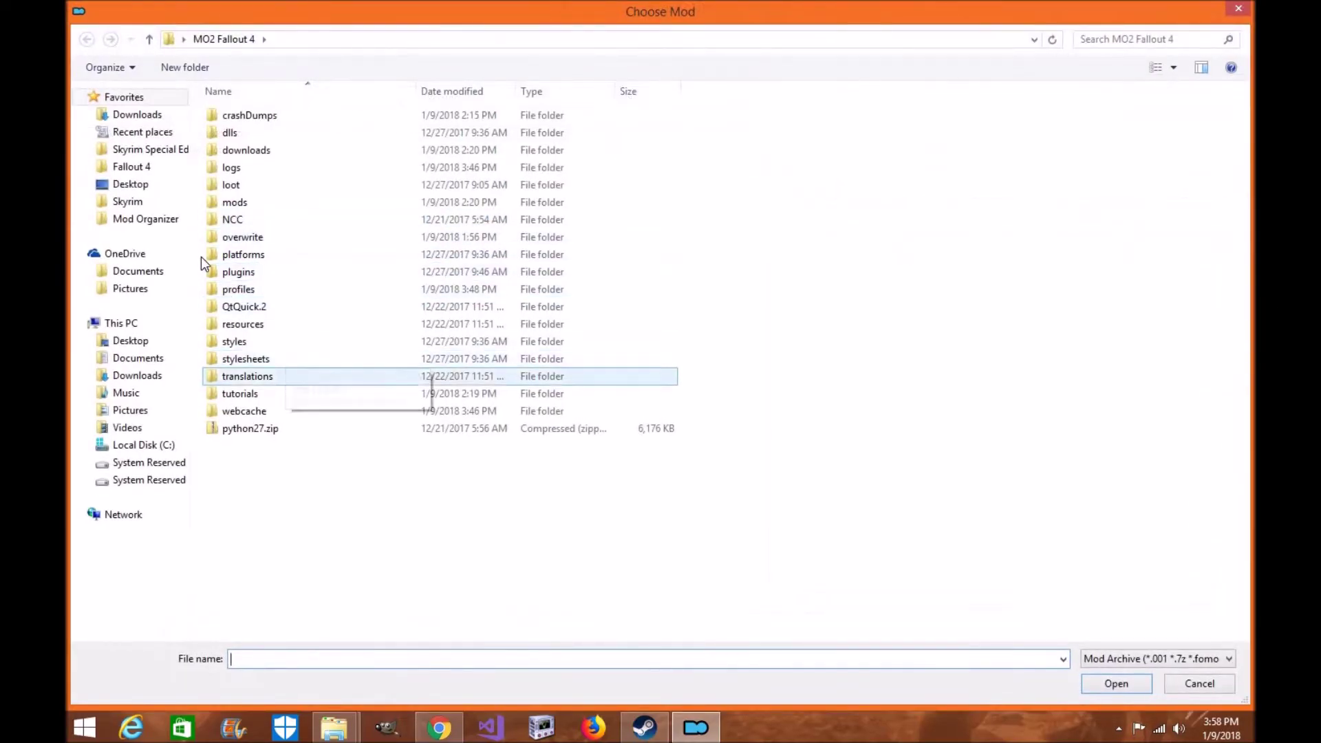
{"action": "left_click", "coordinate": [181, 113]}
{"action": "left_click", "coordinate": [244, 159]}
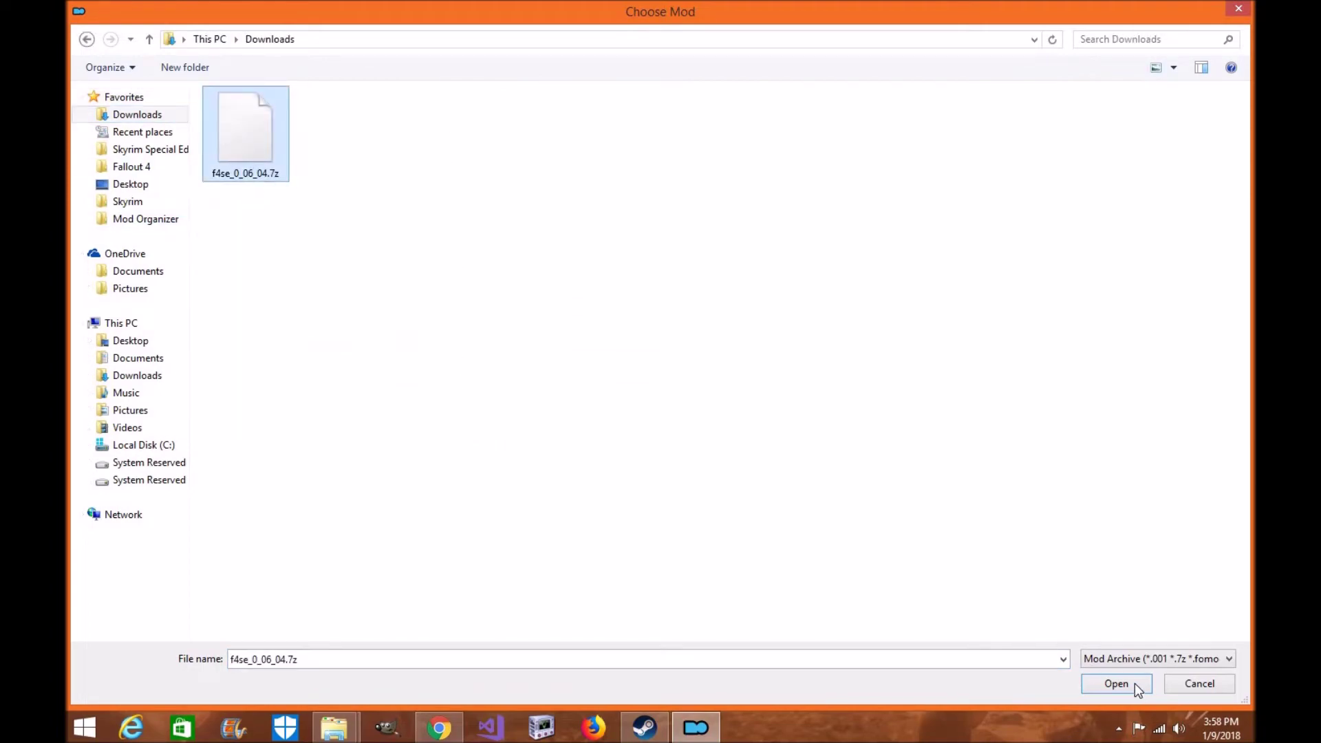
{"action": "left_click", "coordinate": [1116, 683]}
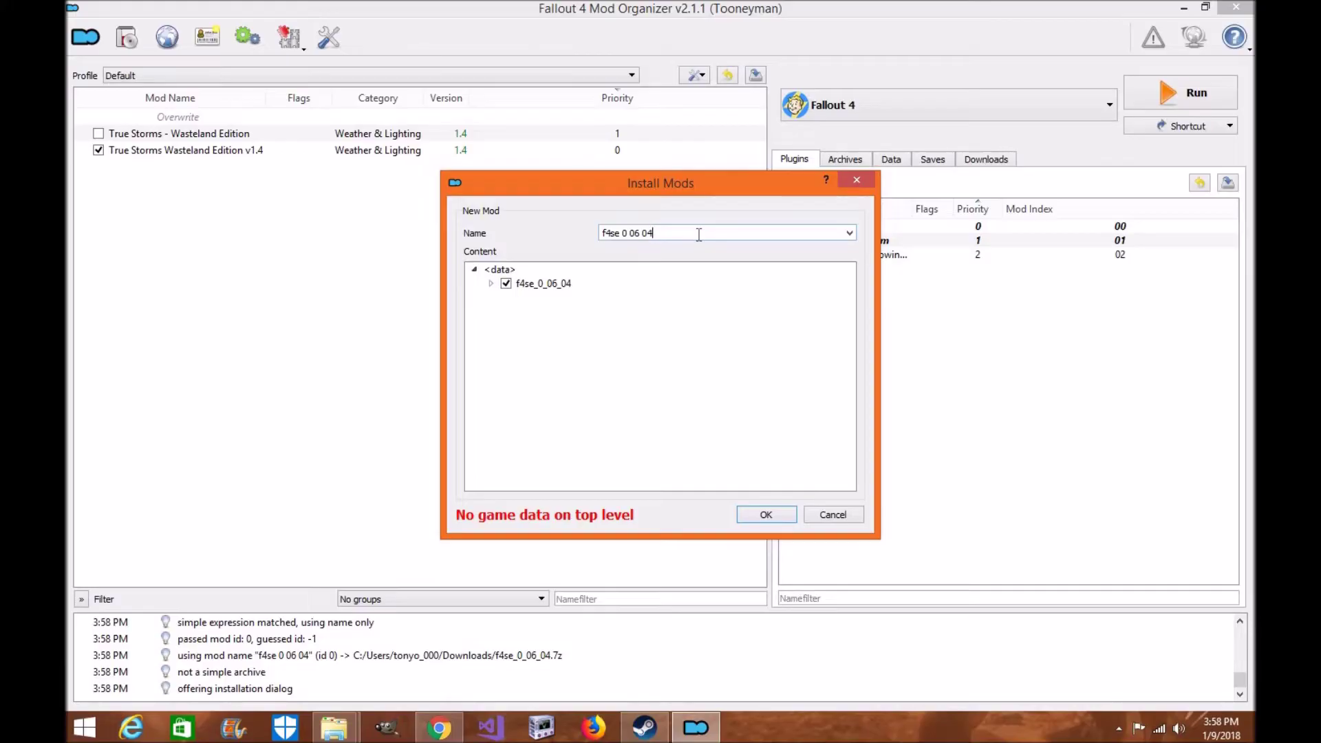
- Replace the suggested mod name with F4SE 6.04 Scripts
{"action": "key", "text": "BackSpace"}
{"action": "key", "text": "BackSpace"}
{"action": "key", "text": "BackSpace"}
{"action": "key", "text": "BackSpace"}
{"action": "key", "text": "BackSpace"}
{"action": "key", "text": "BackSpace"}
{"action": "key", "text": "BackSpace"}
{"action": "key", "text": "BackSpace"}
{"action": "key", "text": "BackSpace"}
{"action": "key", "text": "BackSpace"}
{"action": "key", "text": "BackSpace"}
{"action": "key", "text": "BackSpace"}
{"action": "type", "text": "F4SE 6.04 Scripts"}
- Include only the Data folder inside f4se_0_06_04 and set it as the mod's data directory
{"action": "right_click", "coordinate": [566, 286]}
{"action": "left_click", "coordinate": [500, 287]}
{"action": "left_click", "coordinate": [491, 284]}
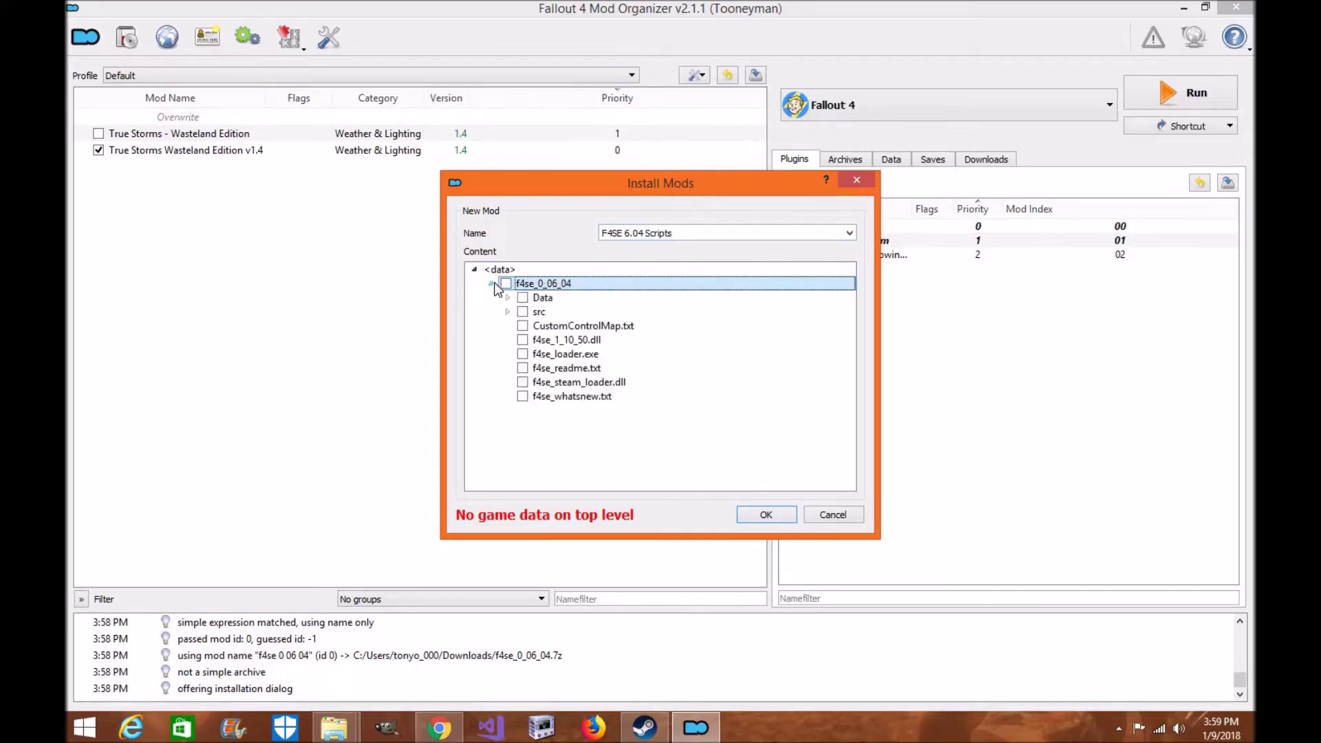
{"action": "left_click", "coordinate": [522, 297]}
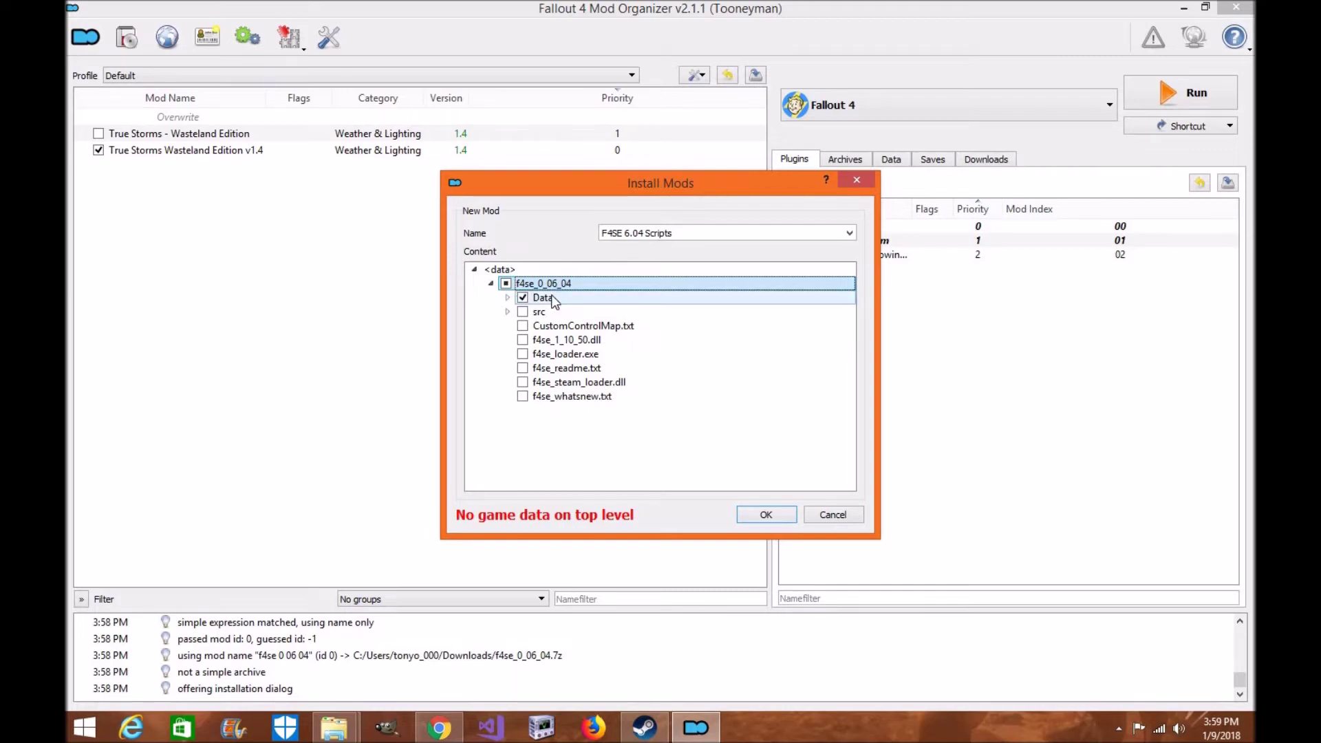
{"action": "right_click", "coordinate": [551, 295]}
{"action": "left_click", "coordinate": [578, 306]}
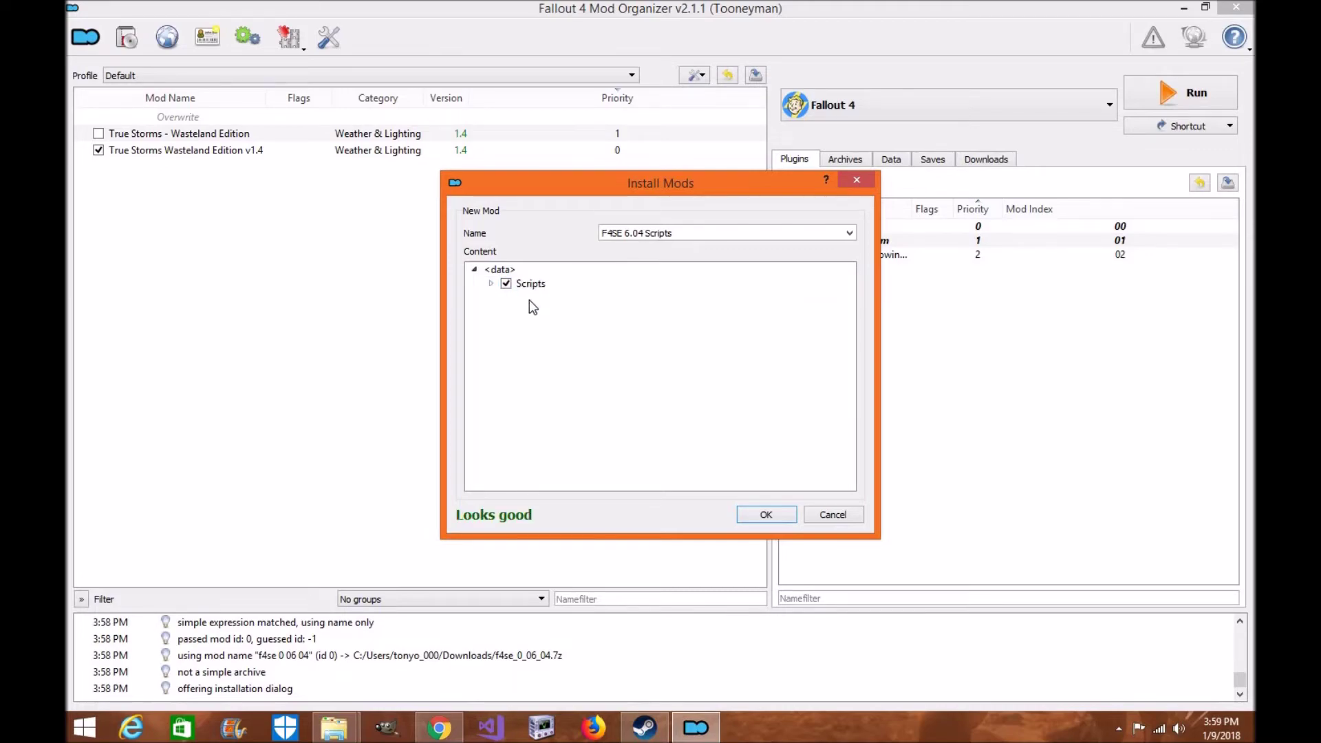
- Install the F4SE 6.04 Scripts mod and enable it in the mod list
{"action": "left_click", "coordinate": [747, 517]}
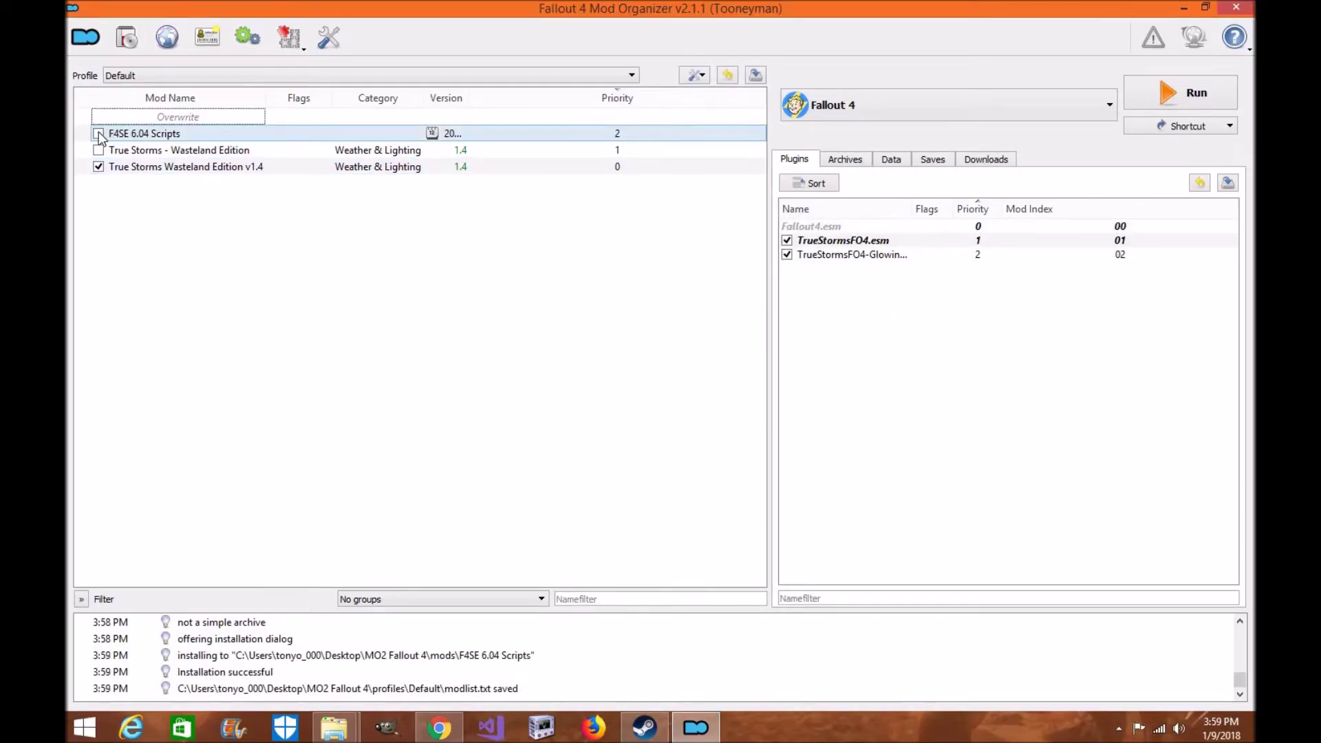
{"action": "left_click", "coordinate": [99, 134]}
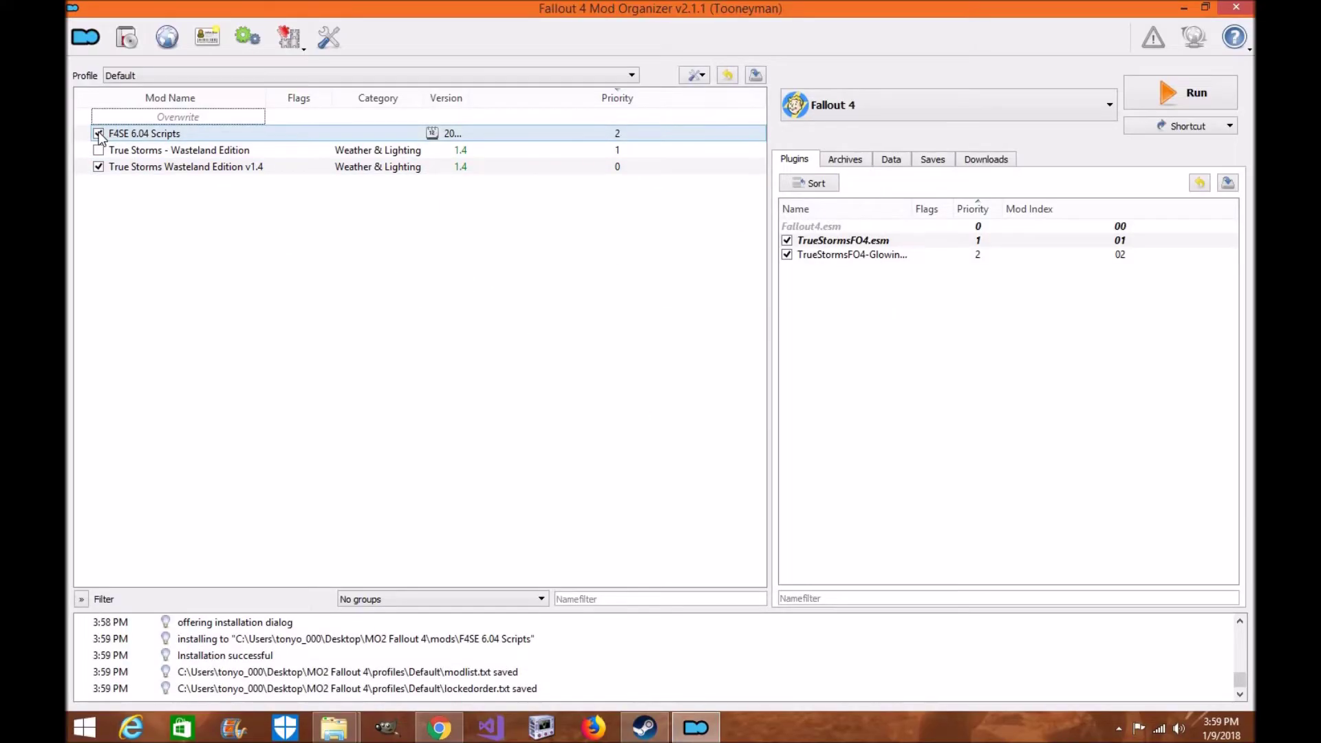
- Select F4SE as the program to run and open its entry for editing in the executables settings
{"action": "left_click", "coordinate": [908, 117]}
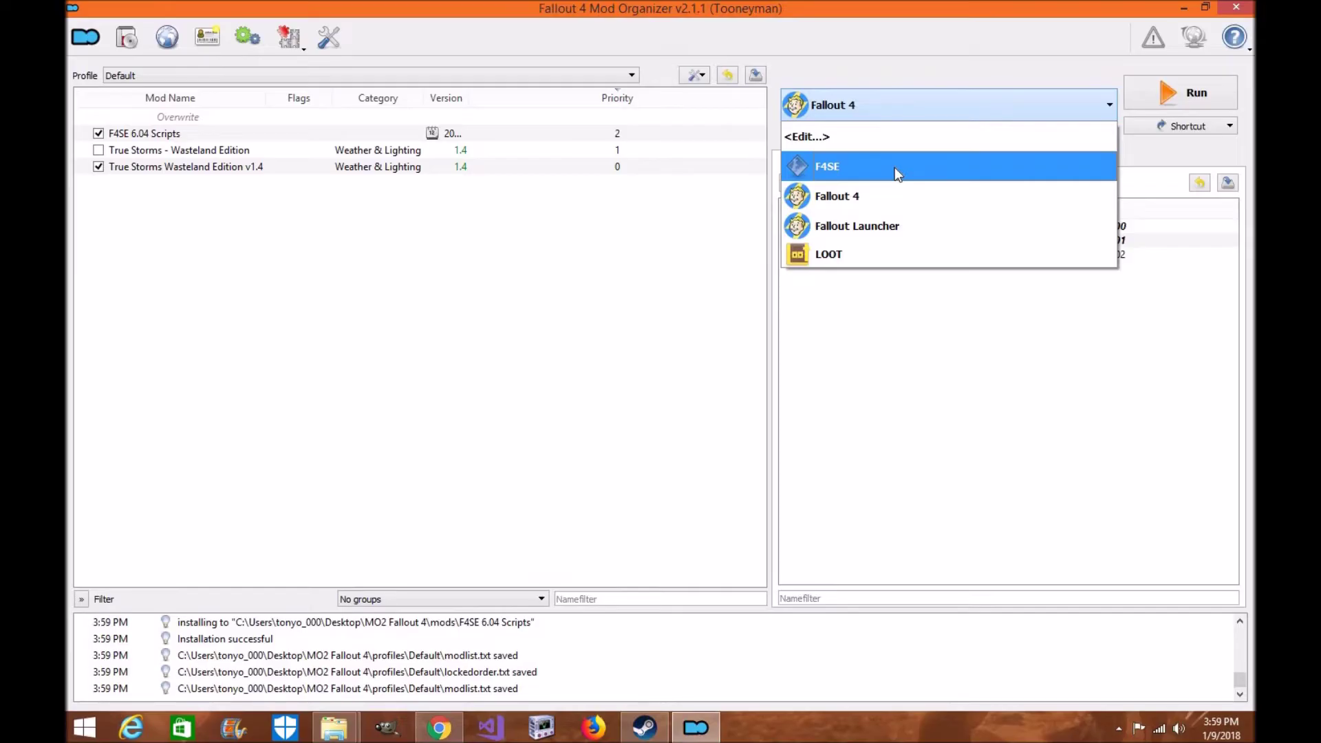
{"action": "left_click", "coordinate": [894, 167]}
{"action": "left_click", "coordinate": [908, 103]}
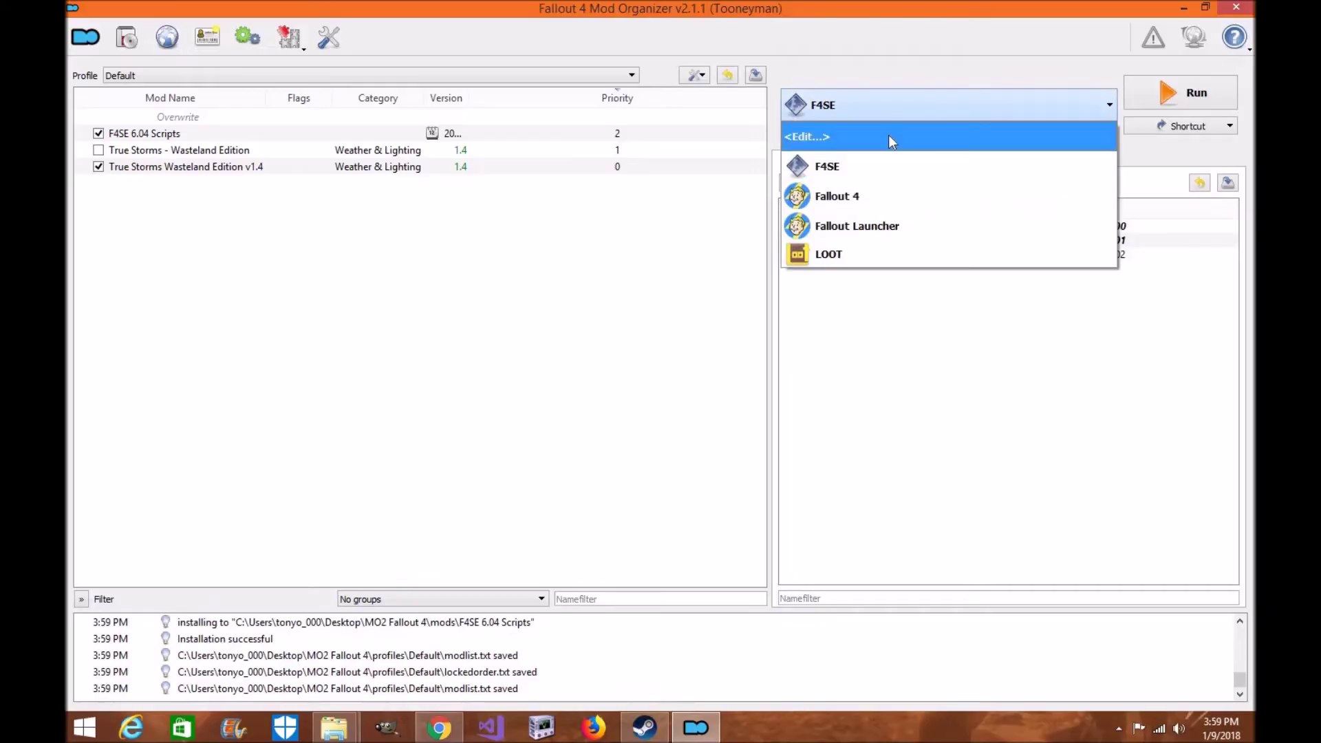
{"action": "left_click", "coordinate": [888, 135]}
{"action": "left_click", "coordinate": [532, 207]}
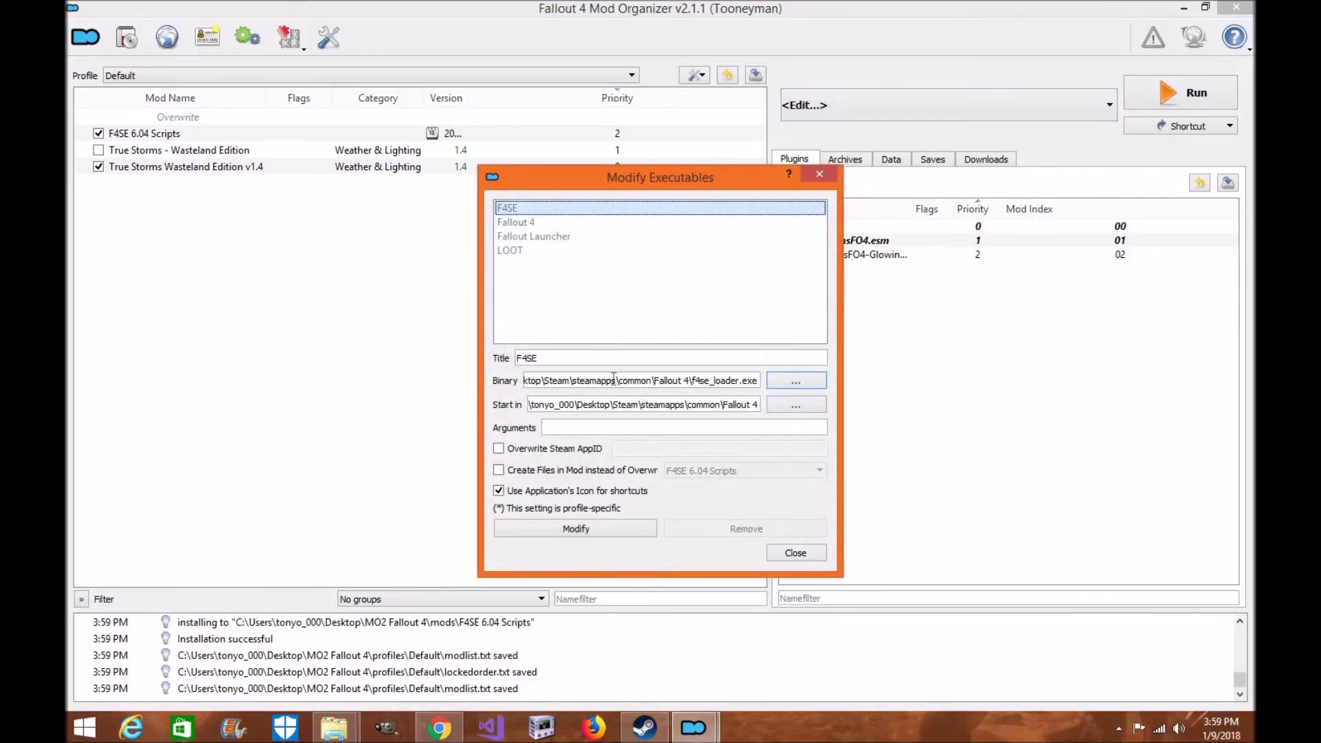
- Set the F4SE entry's binary to f4se_loader.exe in Steam\steamapps\common\Fallout 4 and save the modified entry
{"action": "left_click", "coordinate": [796, 382]}
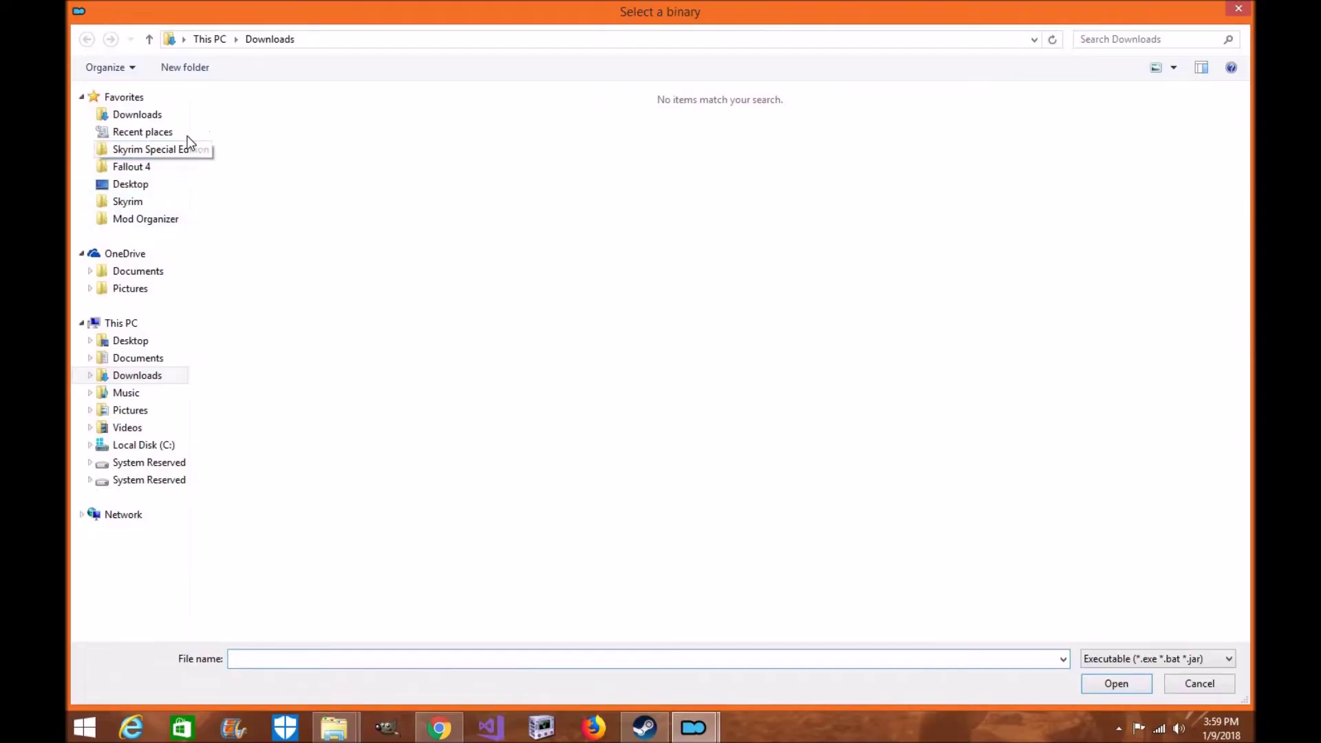
{"action": "left_click", "coordinate": [163, 168]}
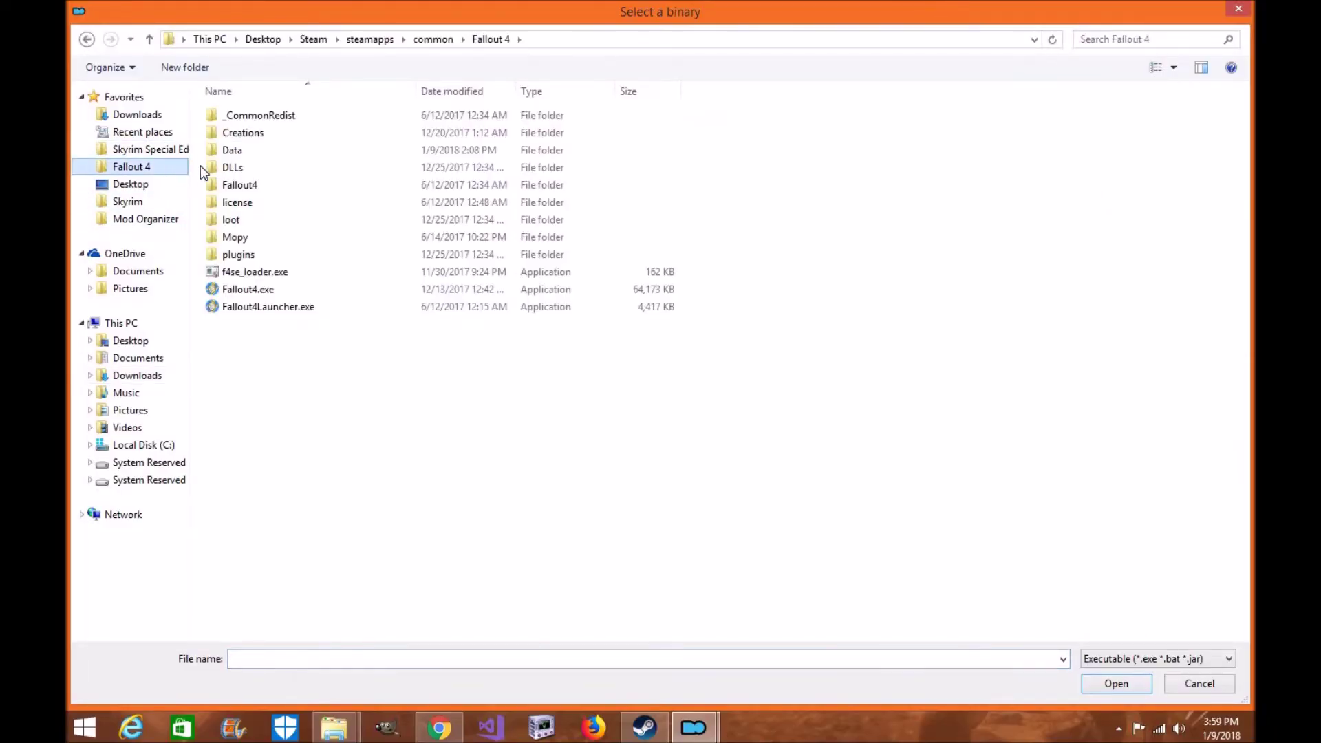
{"action": "left_click", "coordinate": [136, 185]}
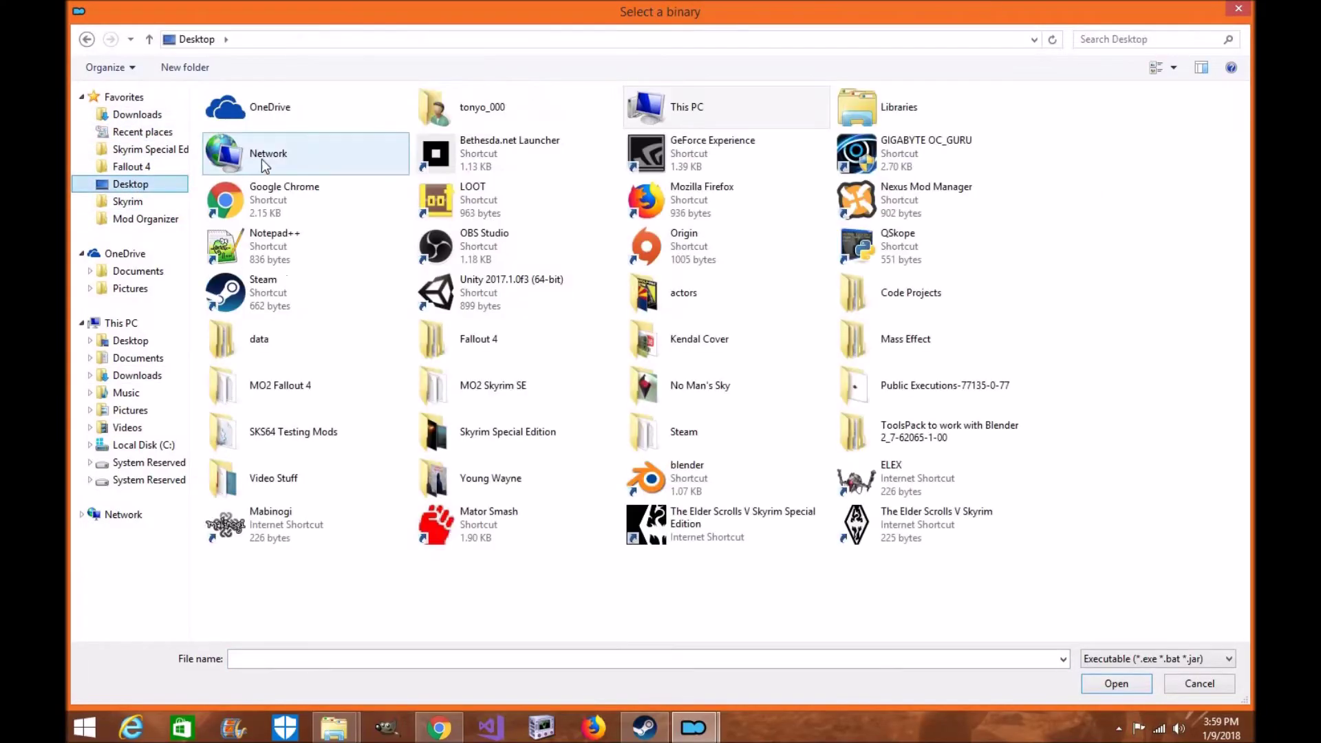
{"action": "double_click", "coordinate": [647, 432]}
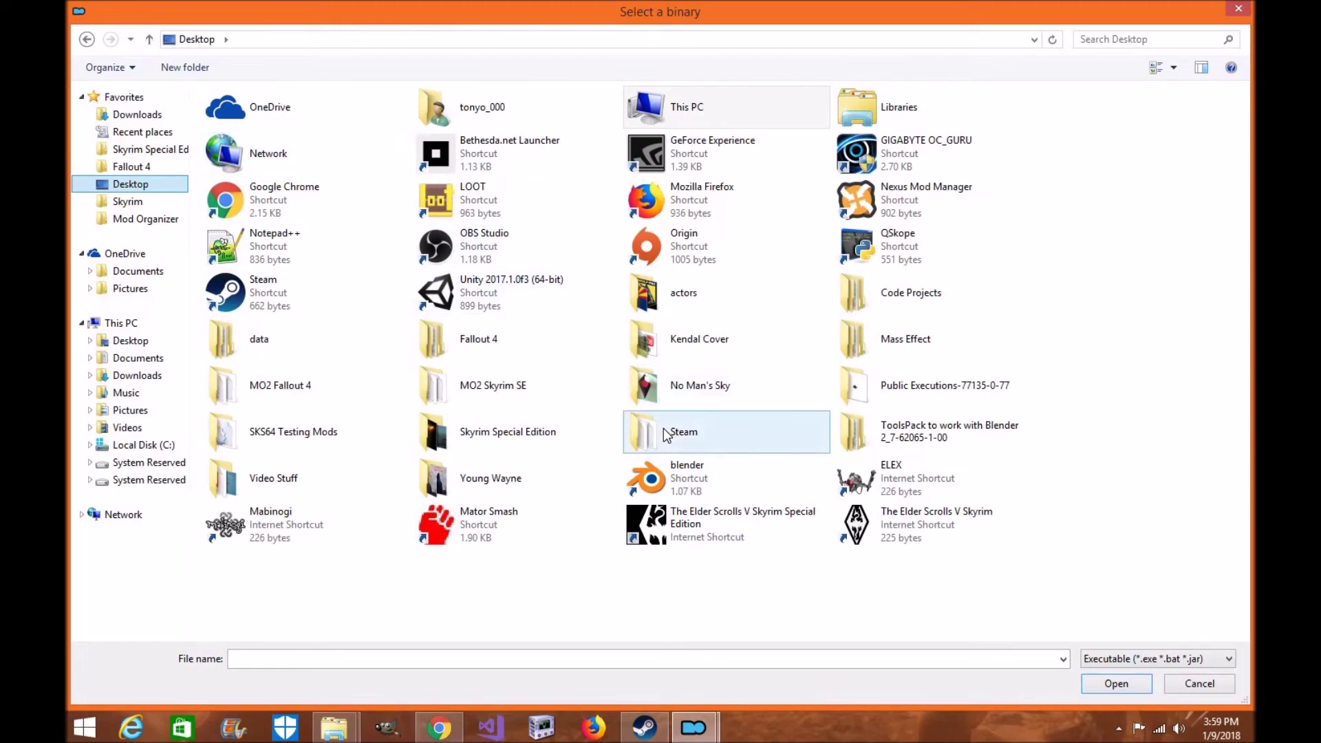
{"action": "double_click", "coordinate": [303, 446]}
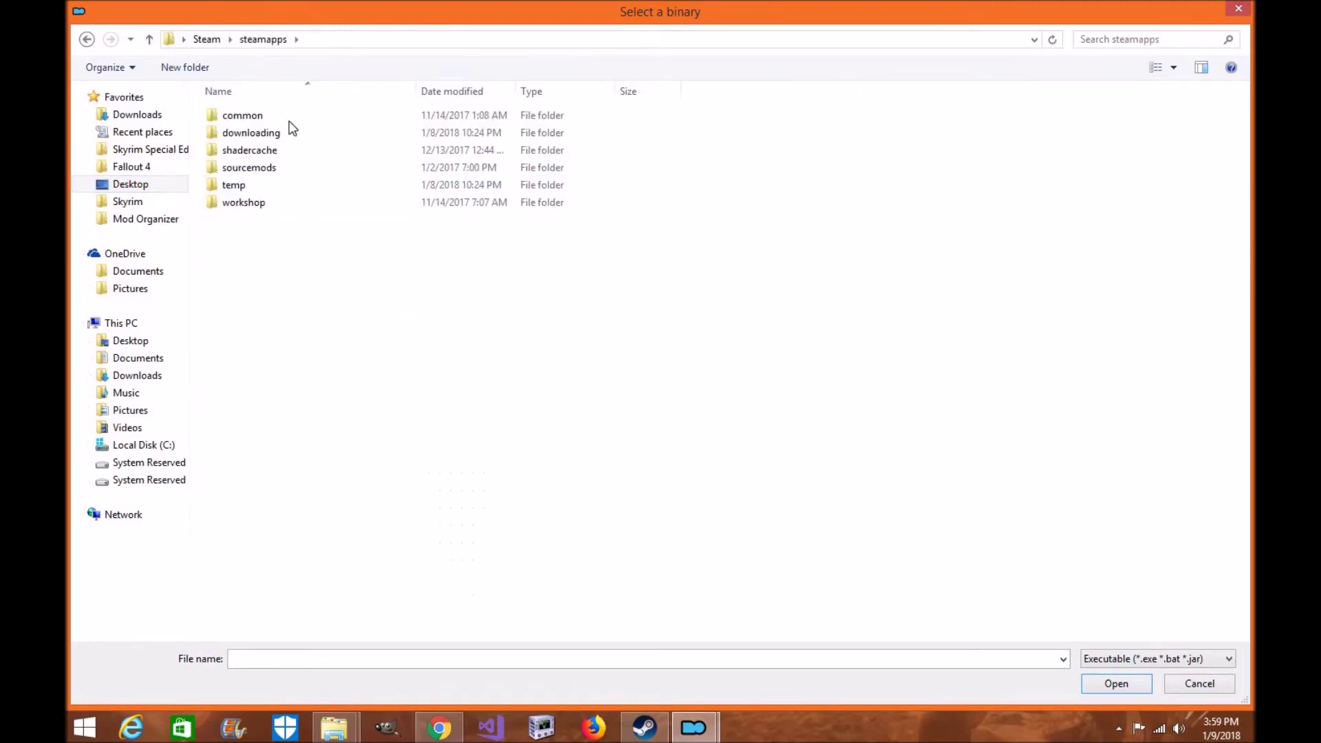
{"action": "double_click", "coordinate": [289, 119]}
{"action": "double_click", "coordinate": [261, 186]}
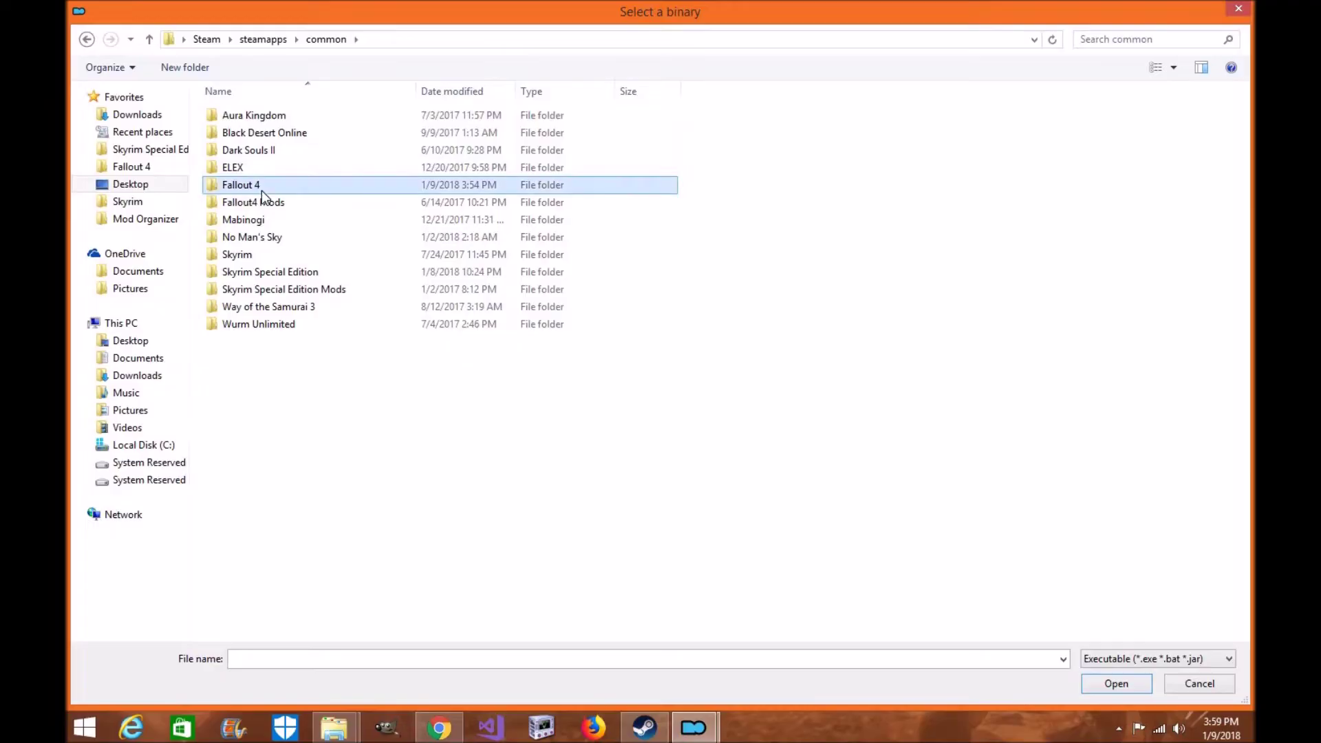
{"action": "left_click", "coordinate": [262, 273]}
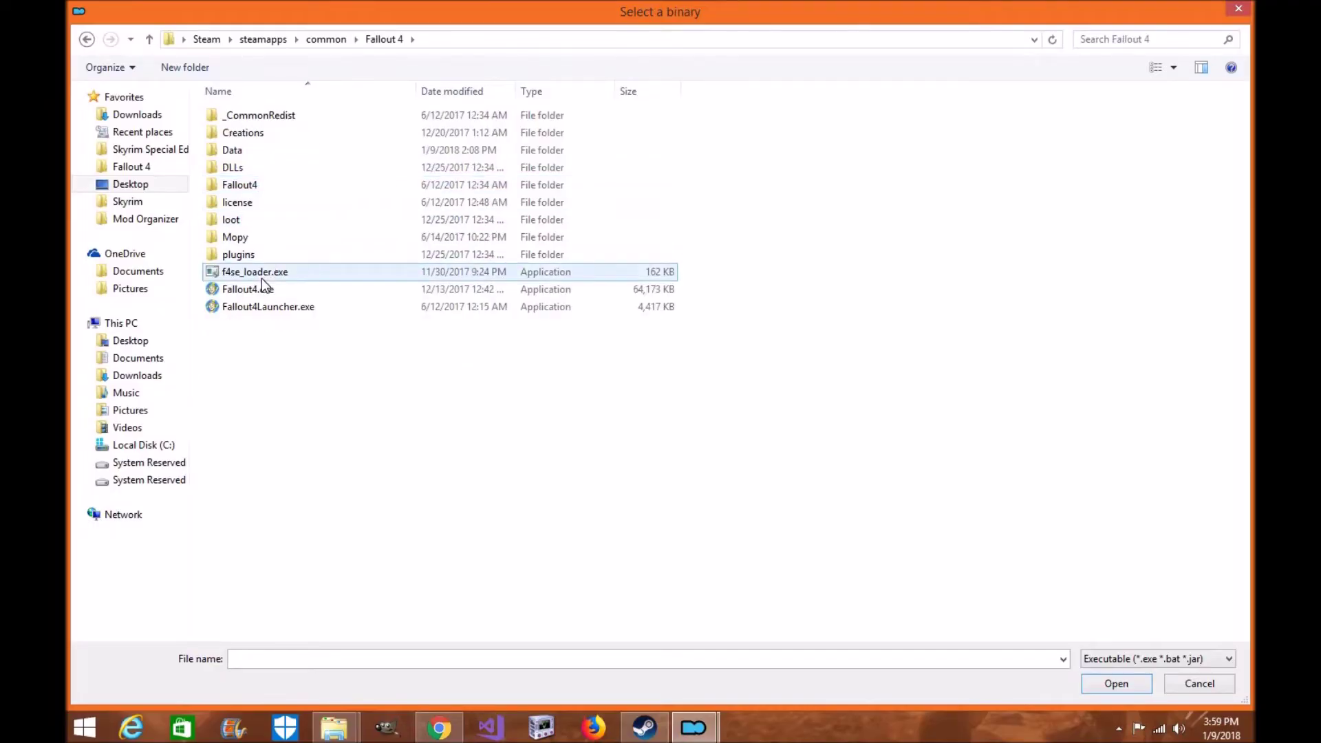
{"action": "left_click", "coordinate": [1116, 684]}
{"action": "left_click", "coordinate": [597, 526]}
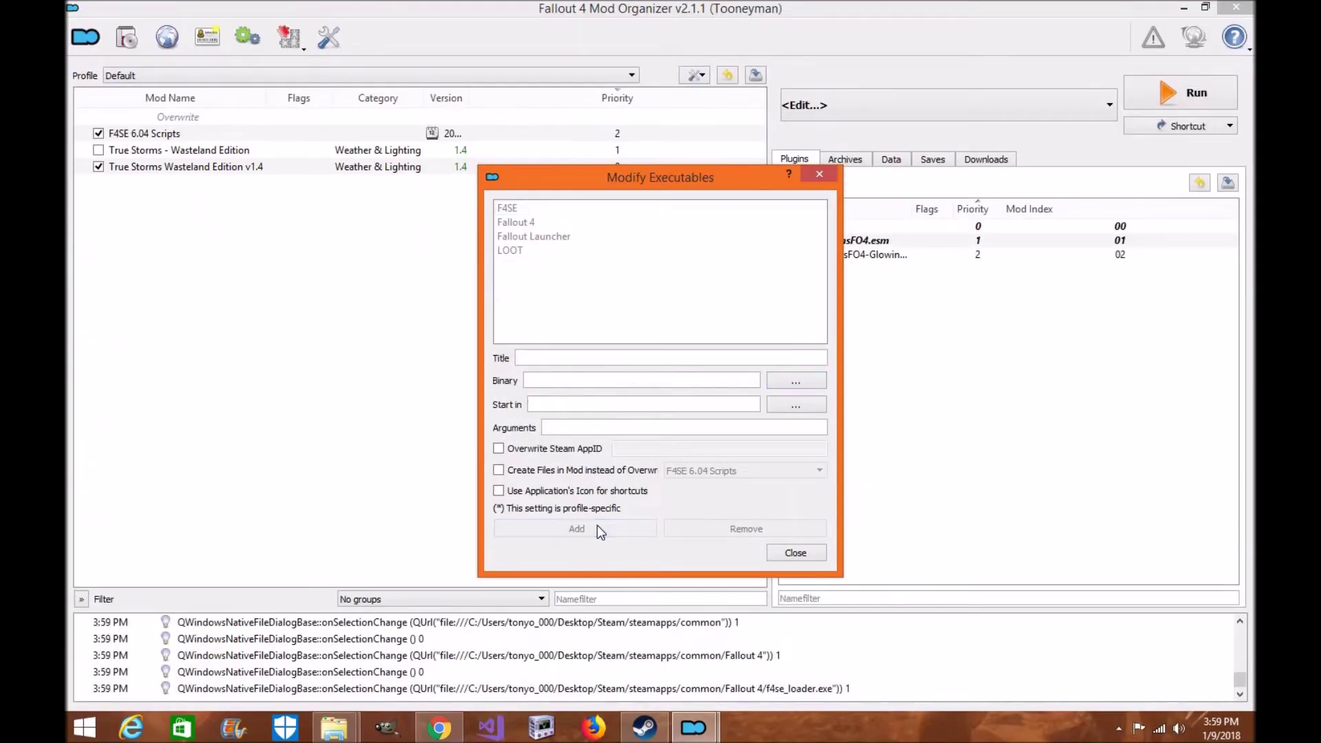
{"action": "left_click", "coordinate": [554, 208]}
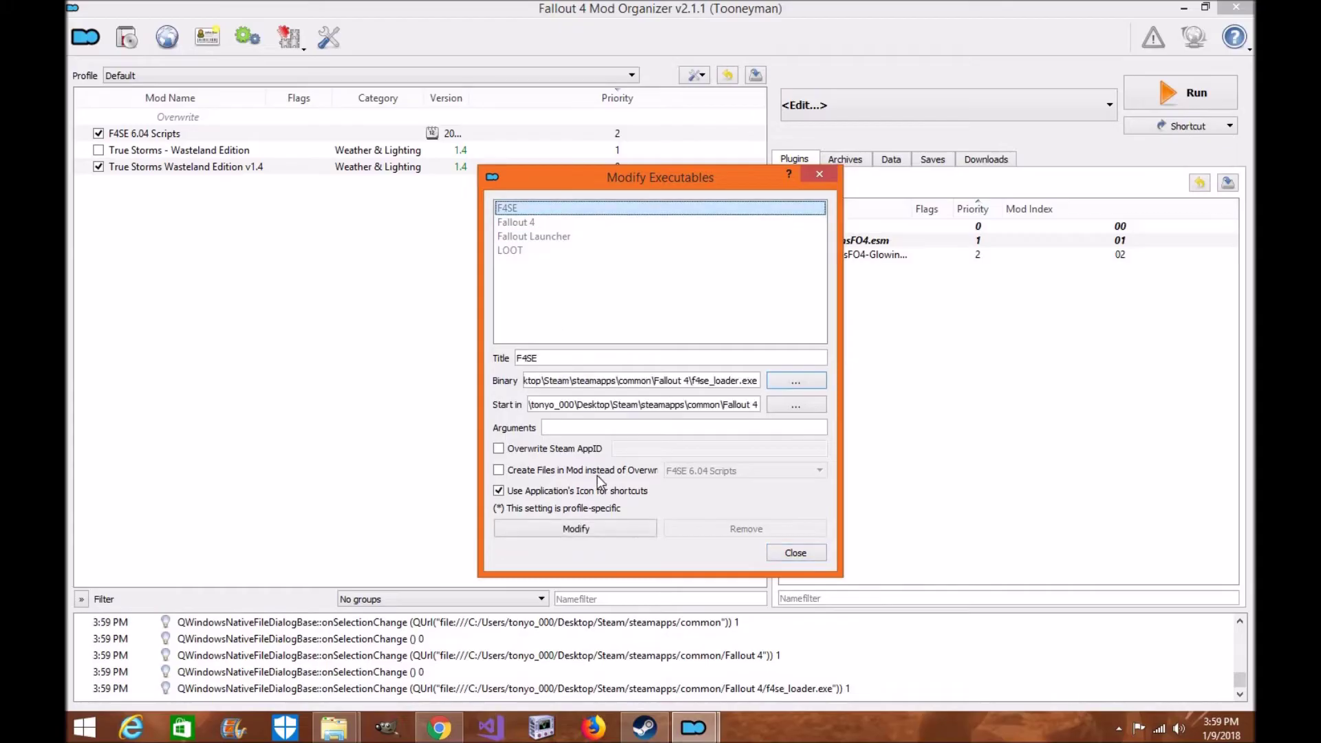
{"action": "left_click", "coordinate": [792, 553]}
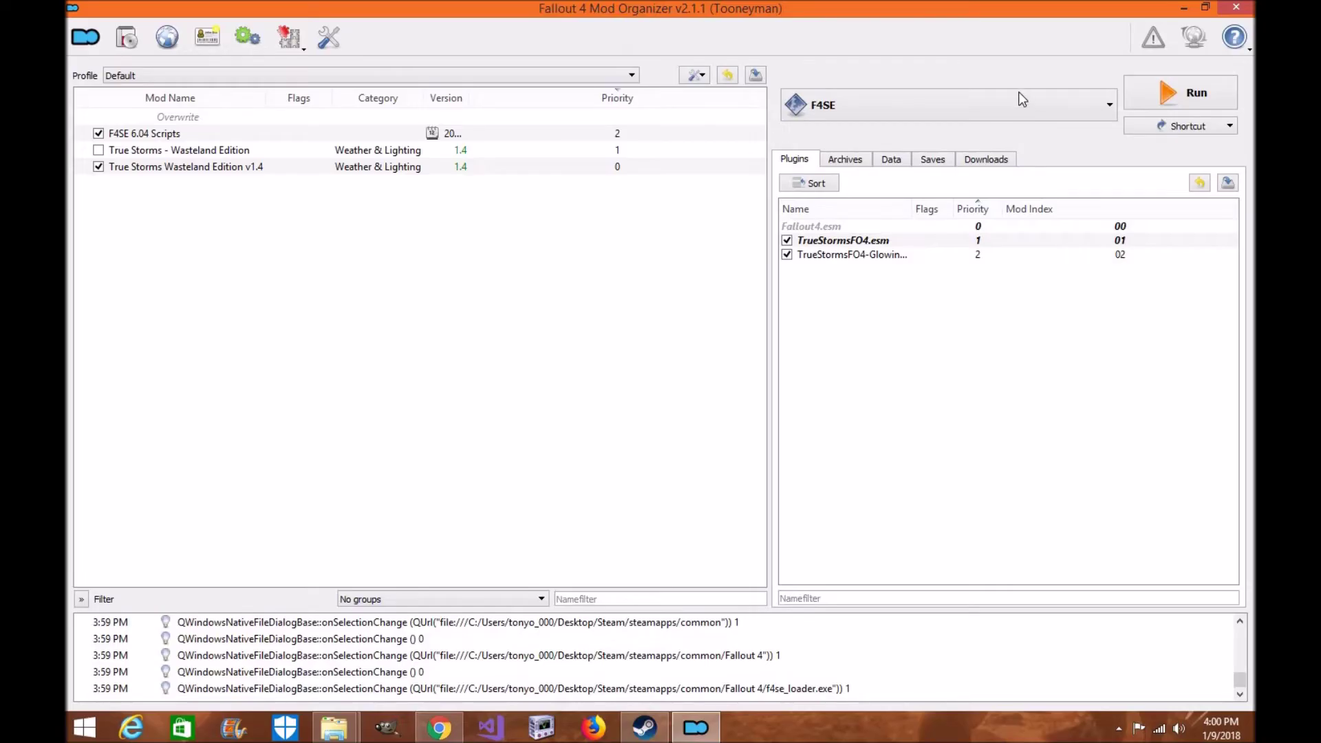
- Add a toolbar shortcut for the F4SE executable
{"action": "left_click", "coordinate": [858, 113]}
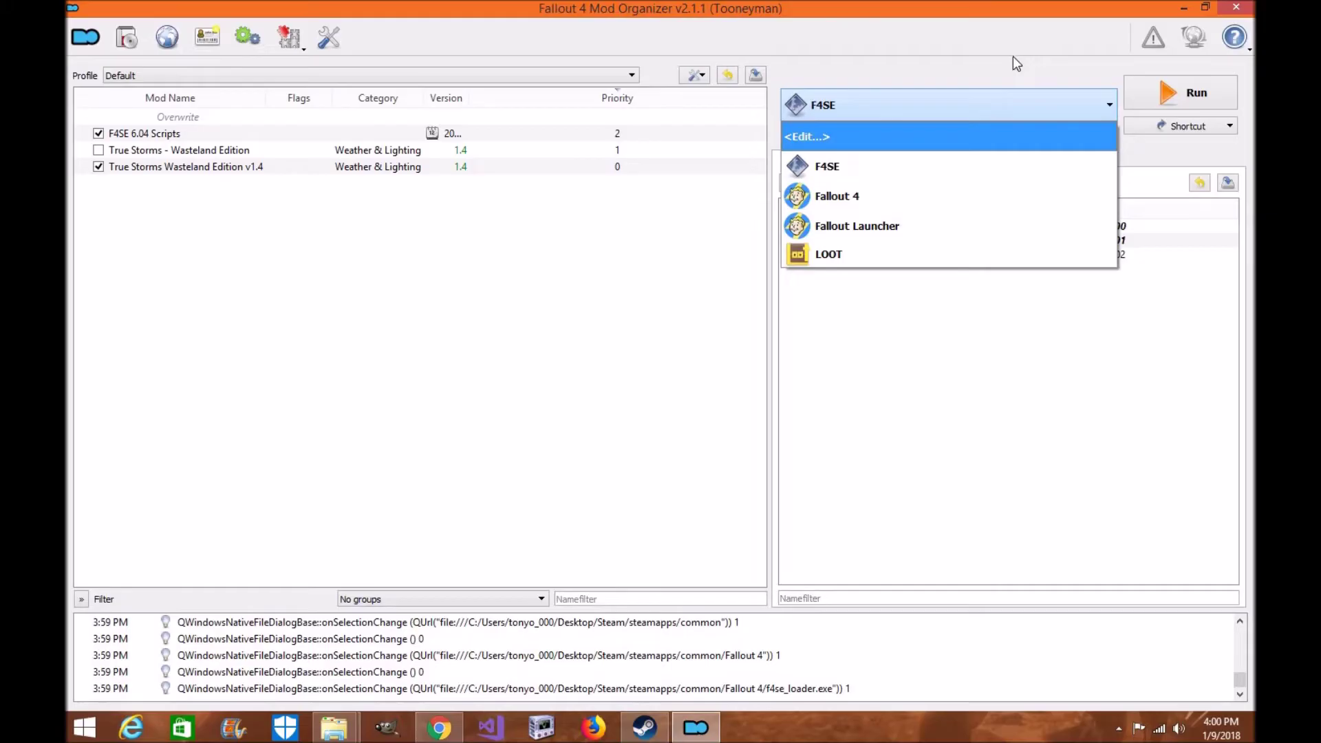
{"action": "left_click", "coordinate": [1174, 132]}
{"action": "left_click", "coordinate": [1177, 127]}
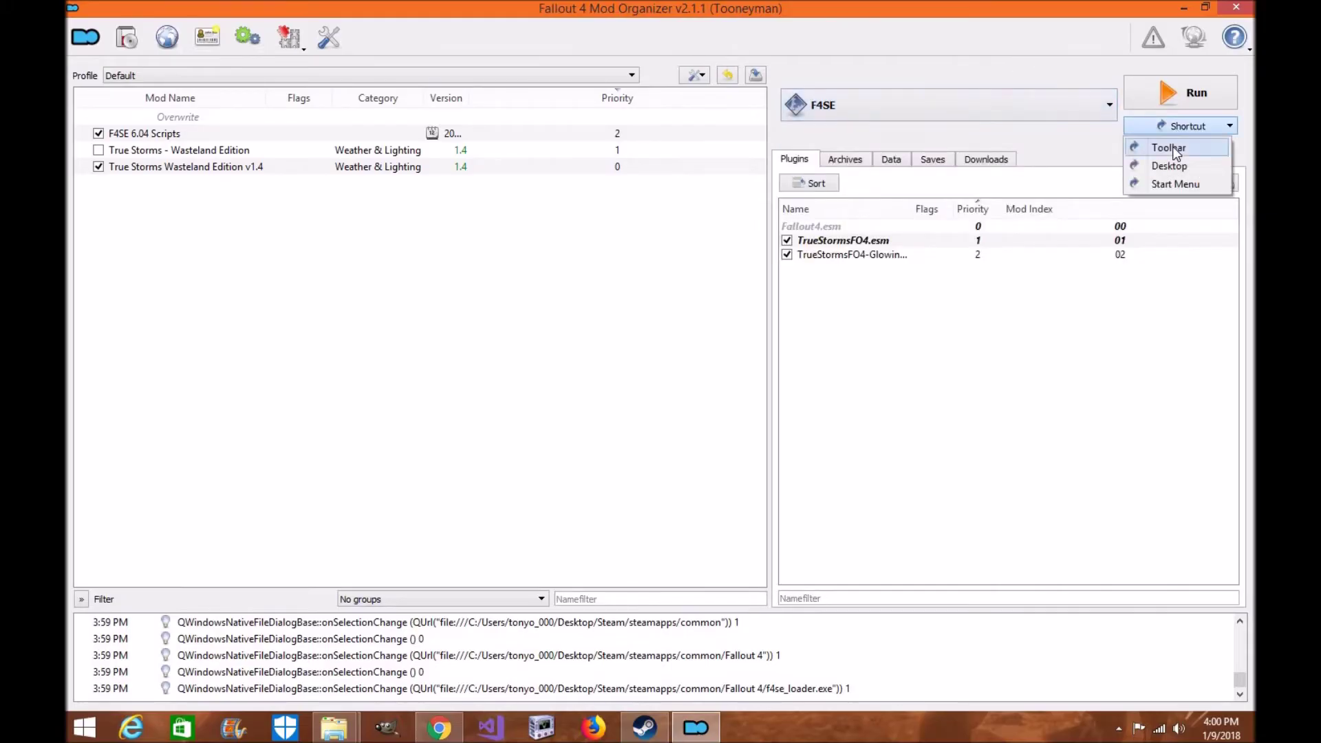
{"action": "left_click", "coordinate": [1175, 149]}
- Create a desktop shortcut for the F4SE executable
{"action": "left_click", "coordinate": [1093, 107]}
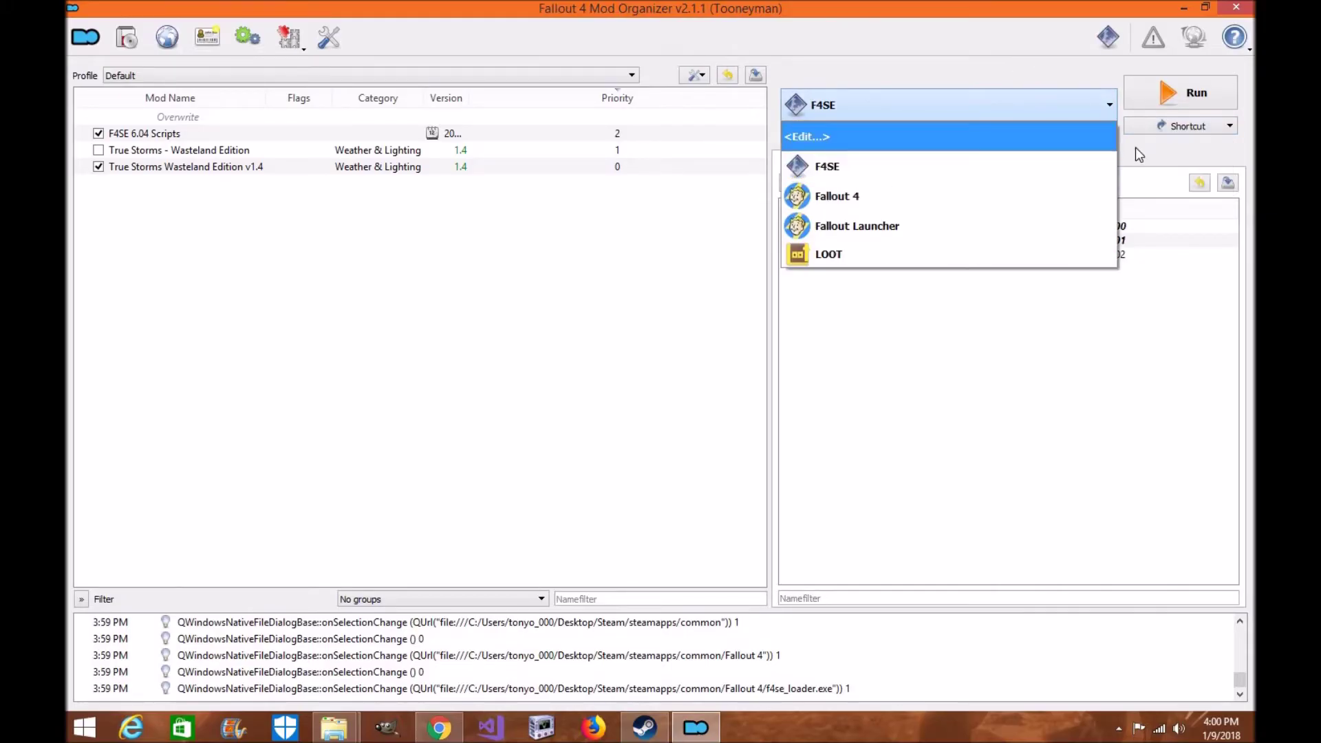
{"action": "left_click", "coordinate": [1190, 135]}
{"action": "left_click", "coordinate": [1182, 129]}
{"action": "left_click", "coordinate": [1181, 129]}
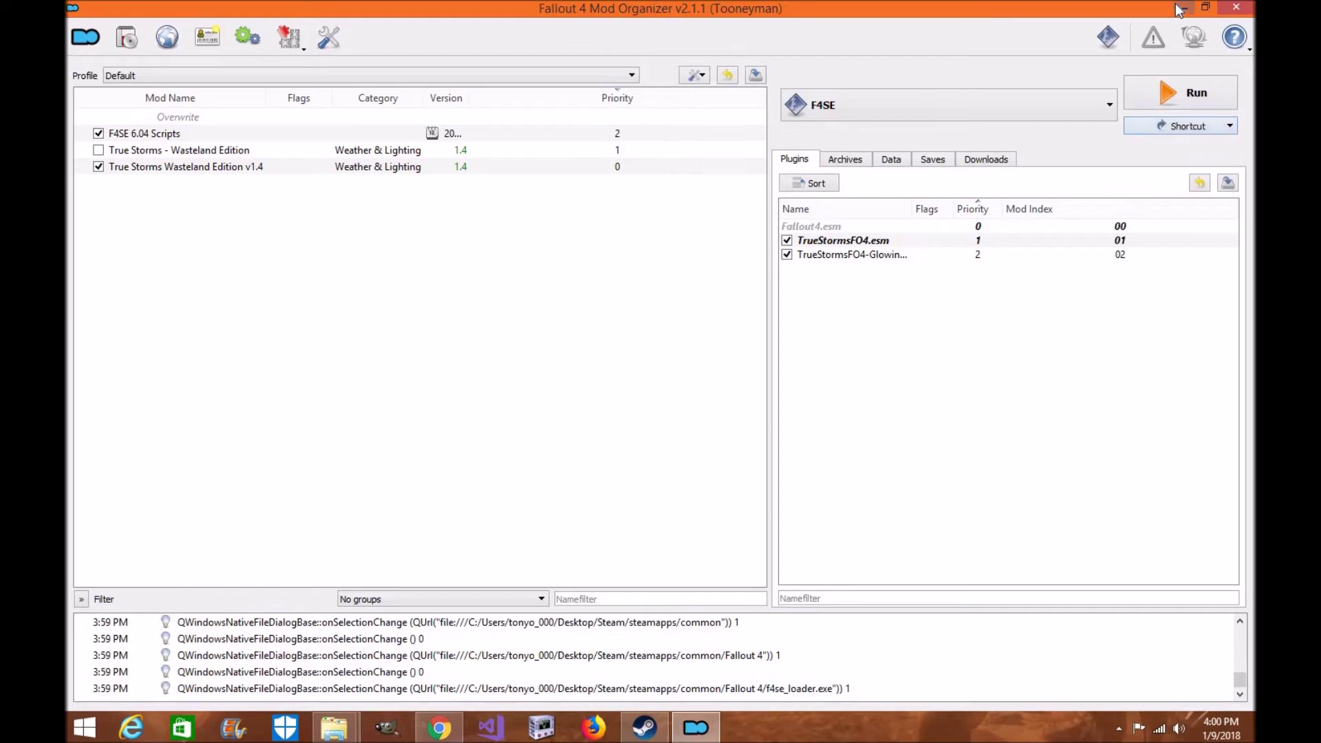
- Go to the desktop and open the icon selection for the F4SE desktop shortcut in its properties
{"action": "left_click", "coordinate": [1180, 7]}
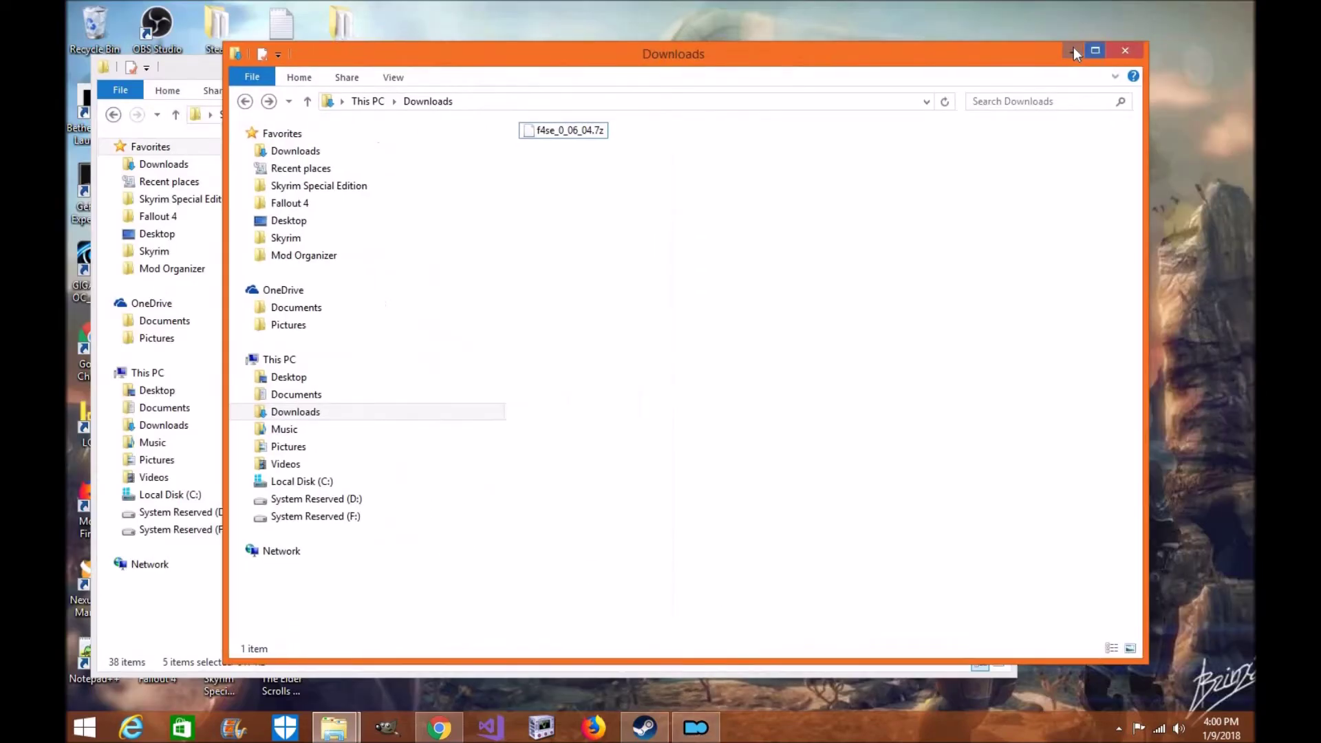
{"action": "left_click", "coordinate": [1073, 46]}
{"action": "left_click", "coordinate": [948, 55]}
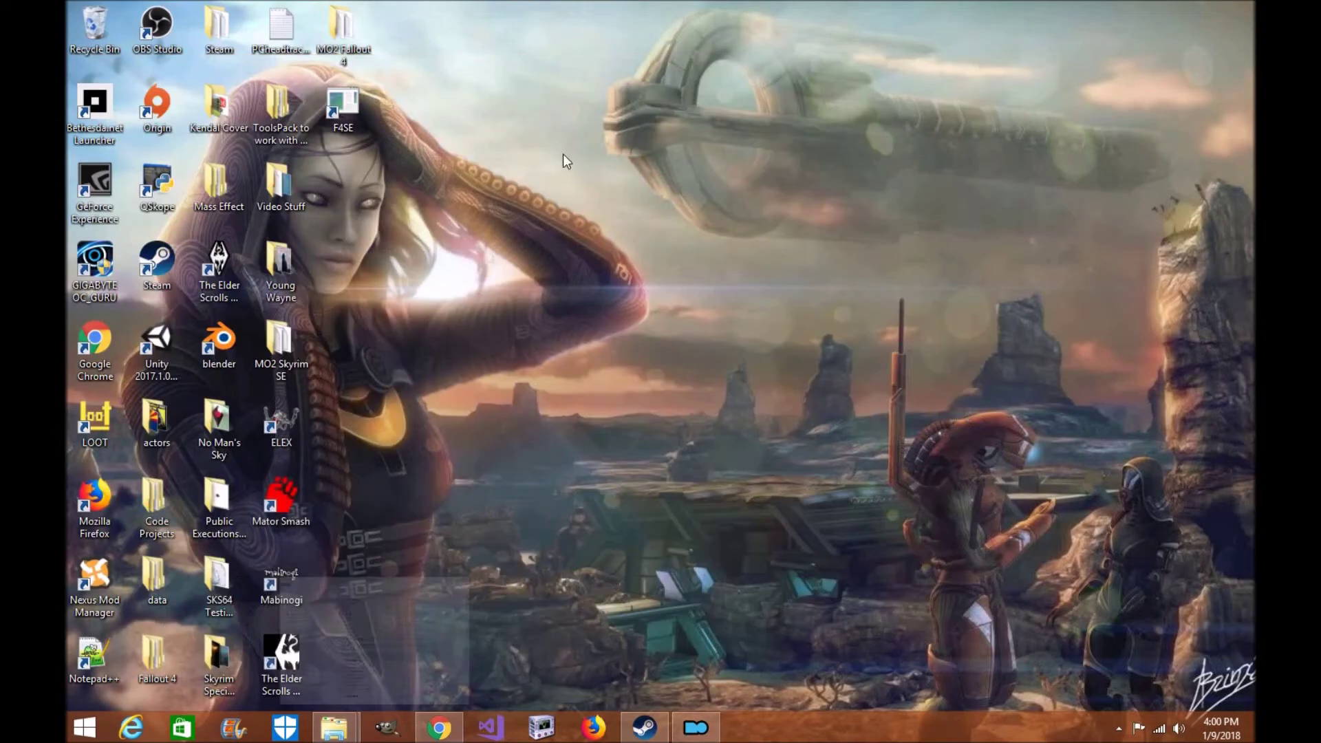
{"action": "right_click", "coordinate": [345, 109]}
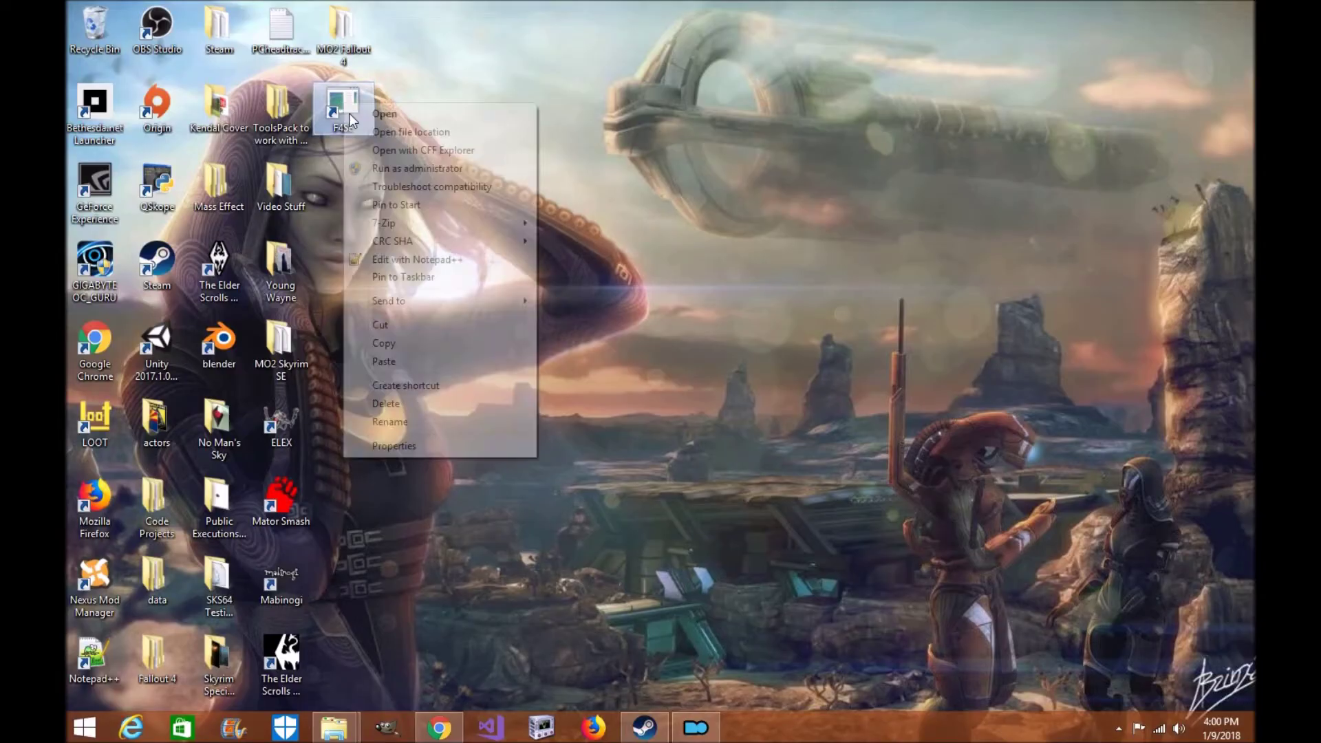
{"action": "left_click", "coordinate": [417, 447]}
{"action": "left_click", "coordinate": [671, 445]}
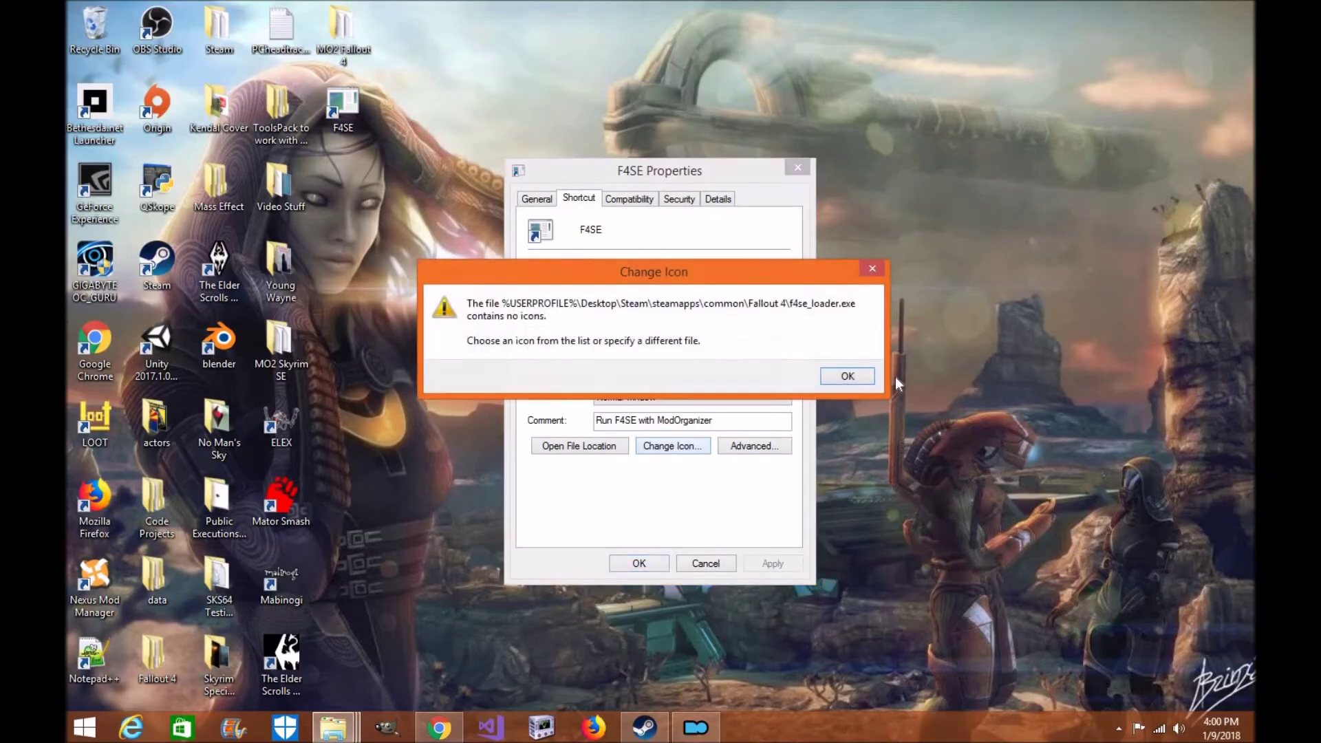
{"action": "left_click", "coordinate": [868, 378]}
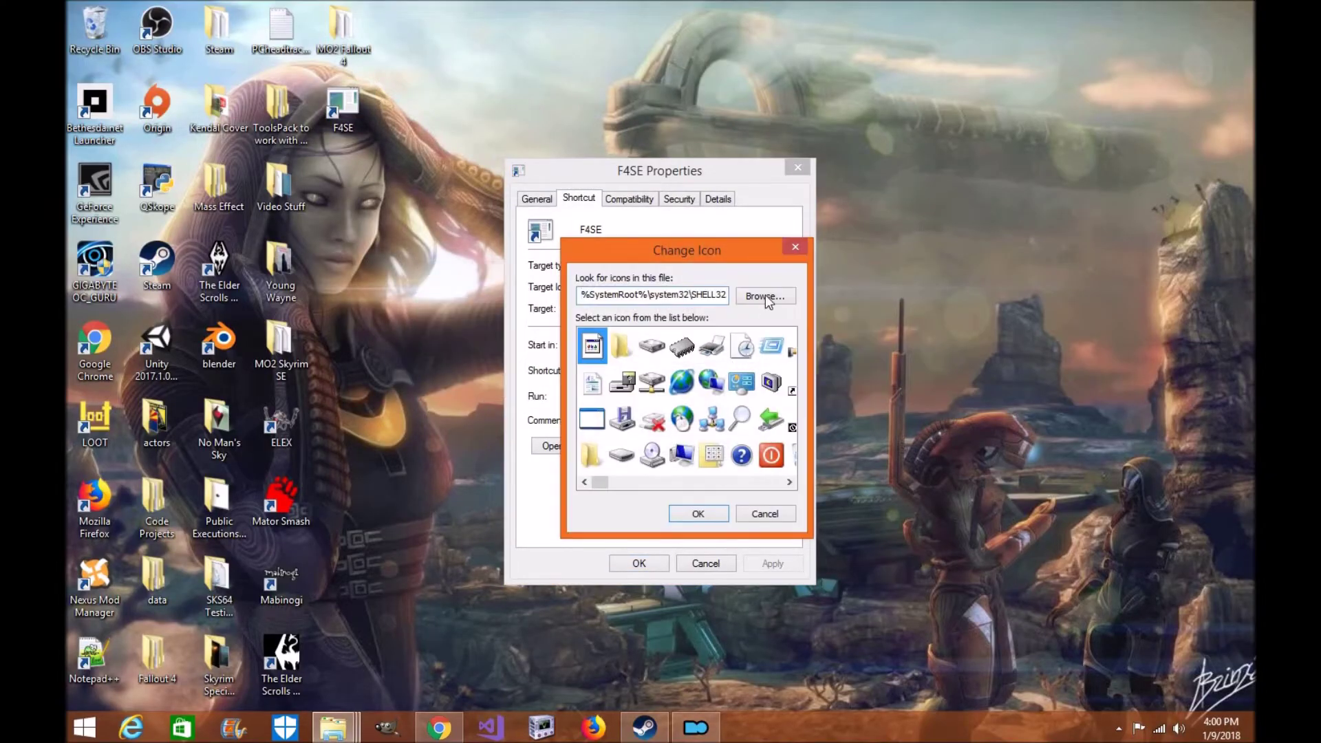
- Give the F4SE shortcut the icon from Fallout4.exe in the Fallout 4 game folder and save its properties
{"action": "left_click", "coordinate": [765, 295]}
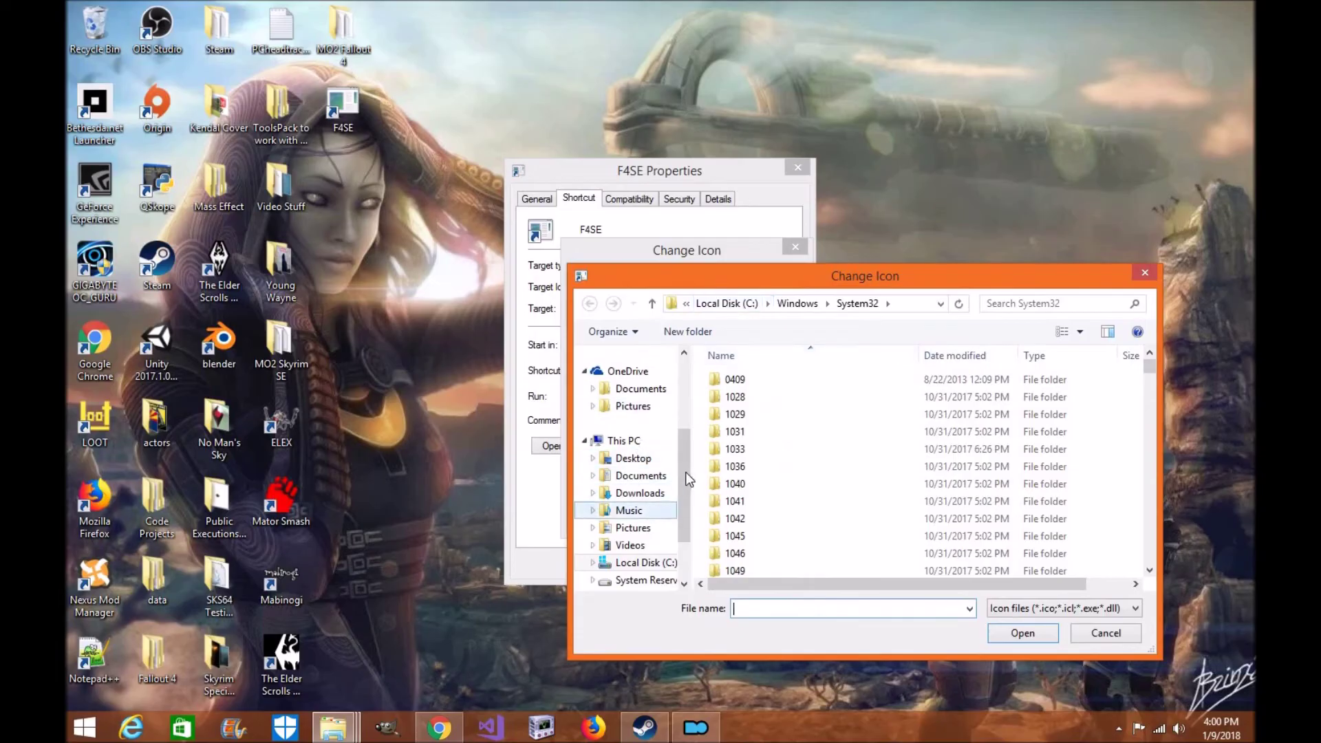
{"action": "scroll", "coordinate": [691, 435], "scroll_direction": "up", "scroll_amount": 2}
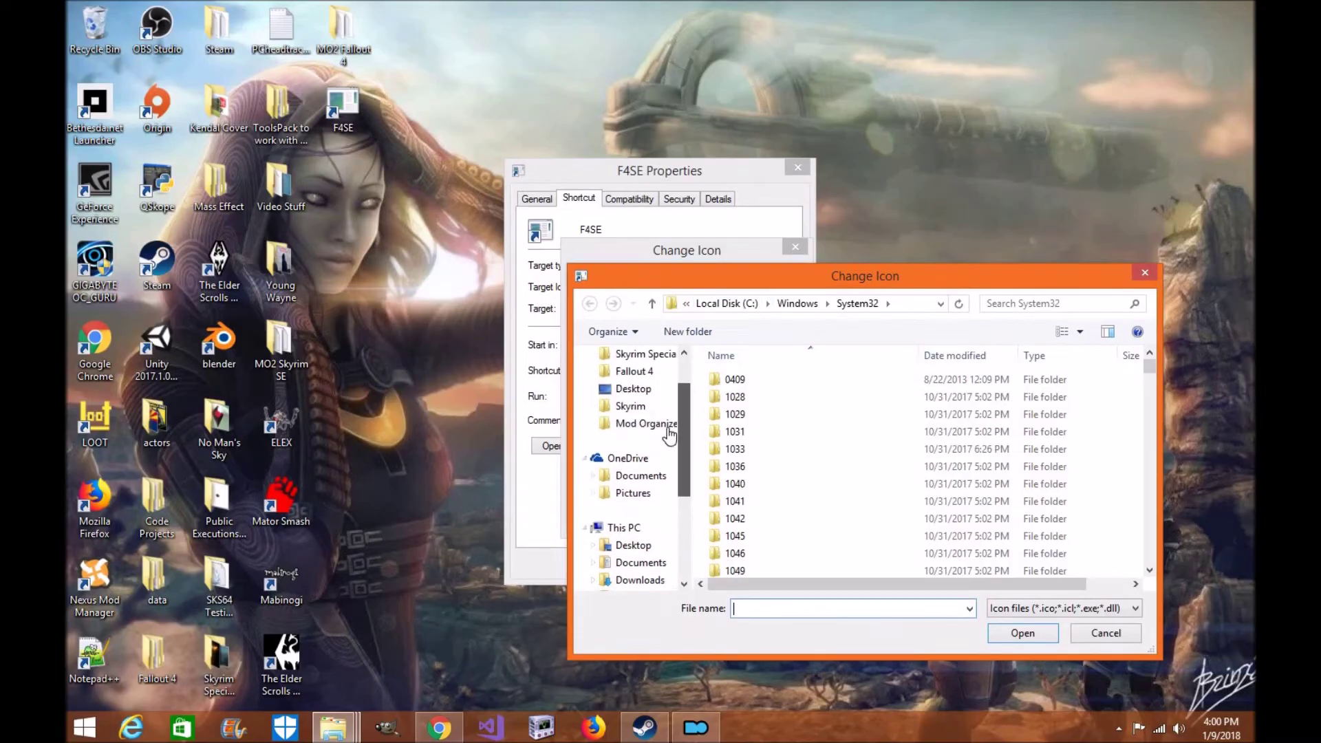
{"action": "left_click", "coordinate": [636, 372]}
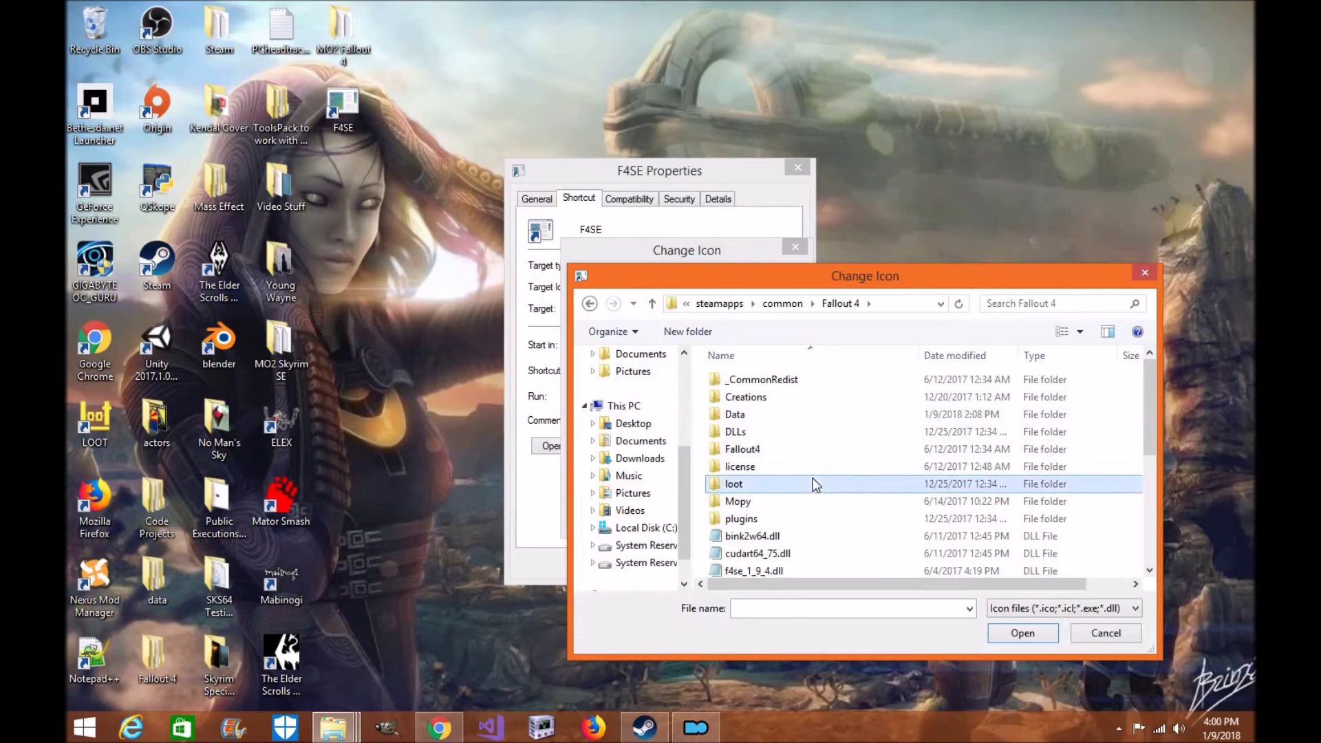
{"action": "scroll", "coordinate": [815, 485], "scroll_direction": "down", "scroll_amount": 3}
{"action": "left_click", "coordinate": [760, 500]}
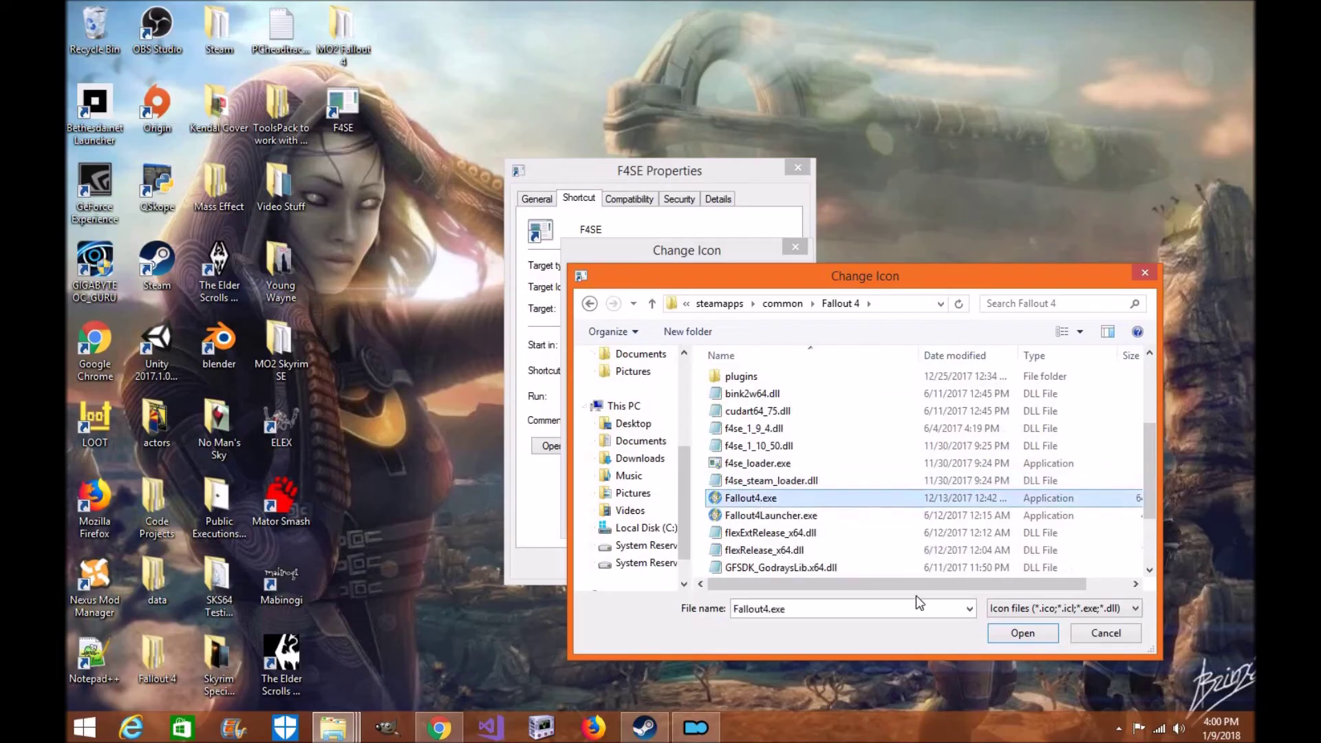
{"action": "left_click", "coordinate": [1011, 634]}
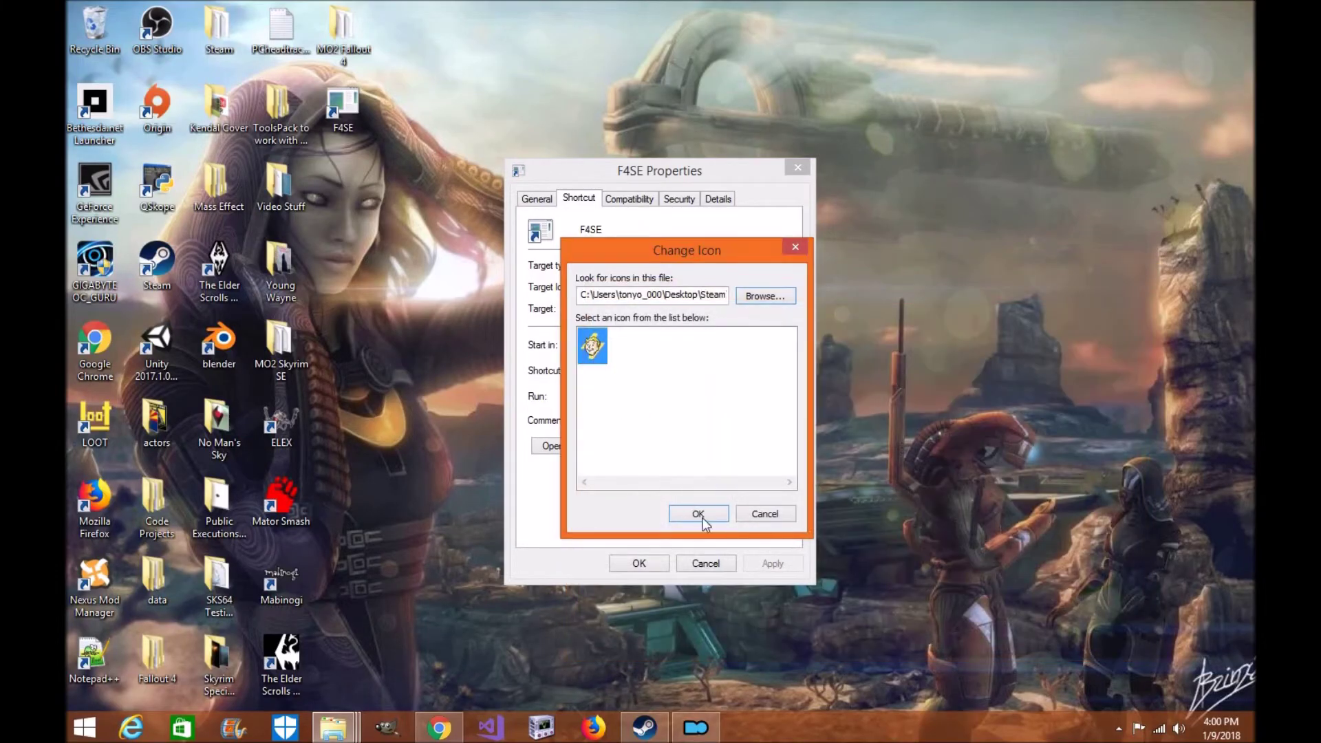
{"action": "left_click", "coordinate": [698, 515]}
{"action": "left_click", "coordinate": [789, 566]}
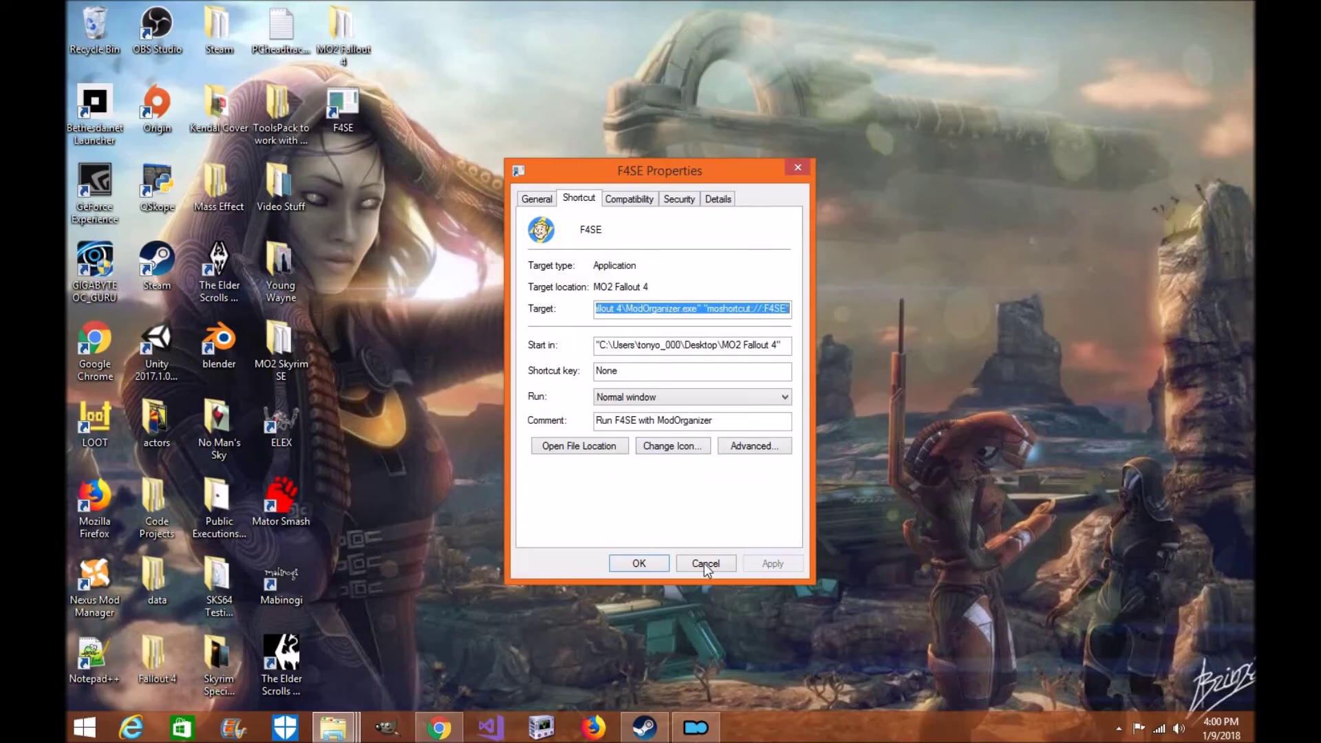
{"action": "left_click", "coordinate": [639, 563]}
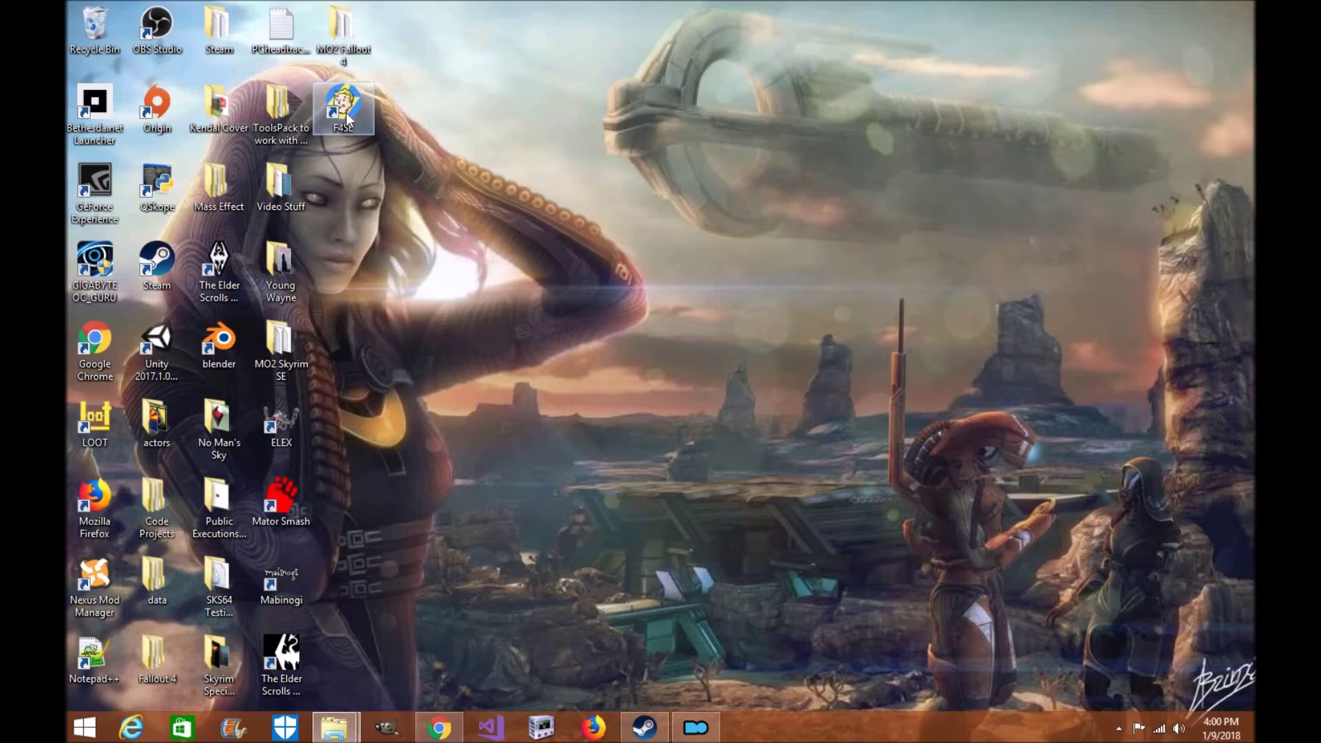
- Switch to Mod Organizer, show its list of downloaded mods, and return to the desktop
{"action": "left_click", "coordinate": [695, 727]}
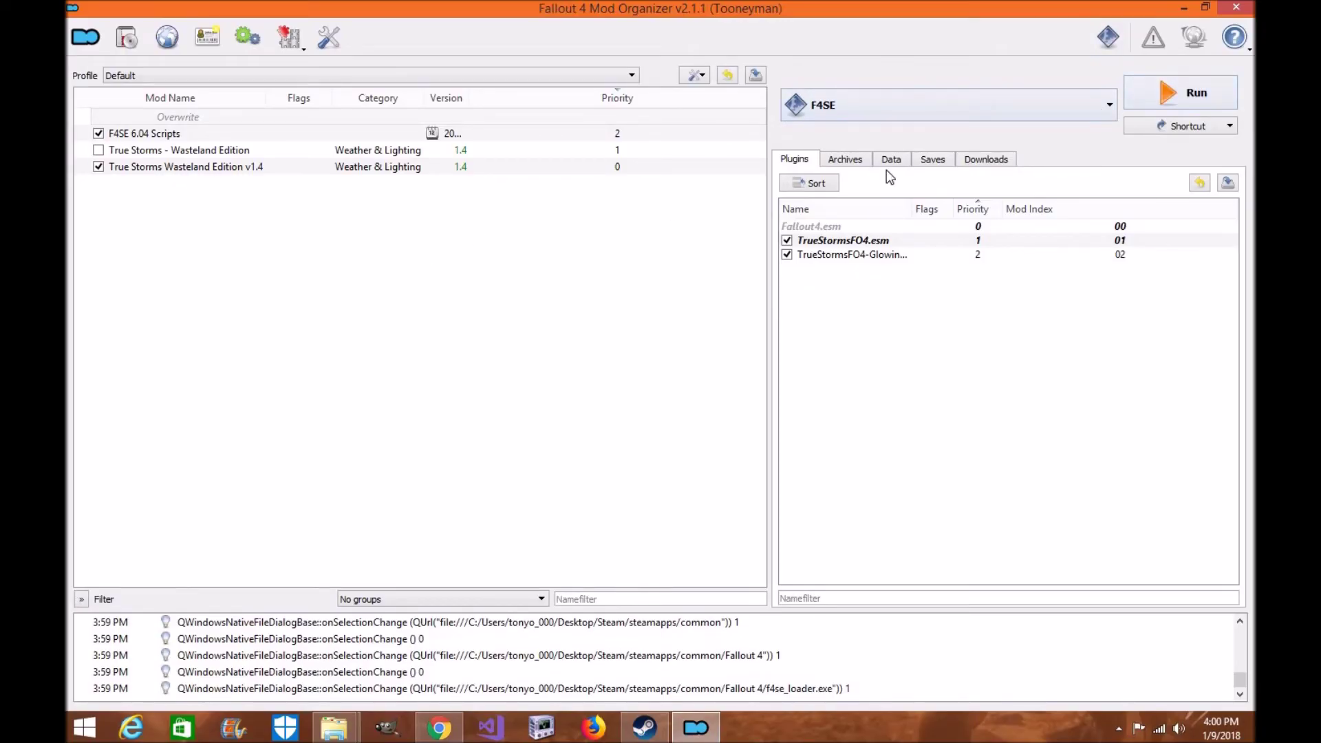
{"action": "left_click", "coordinate": [994, 161]}
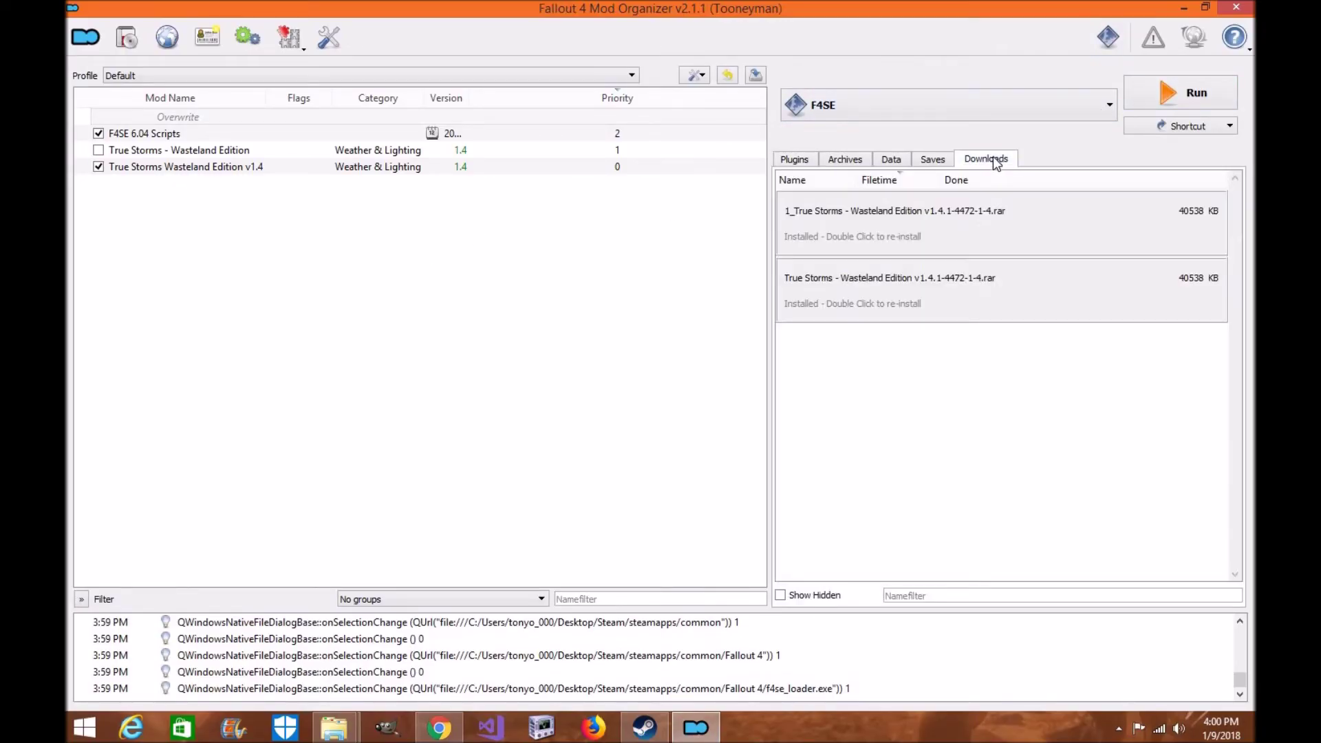
{"action": "left_click", "coordinate": [1183, 8]}
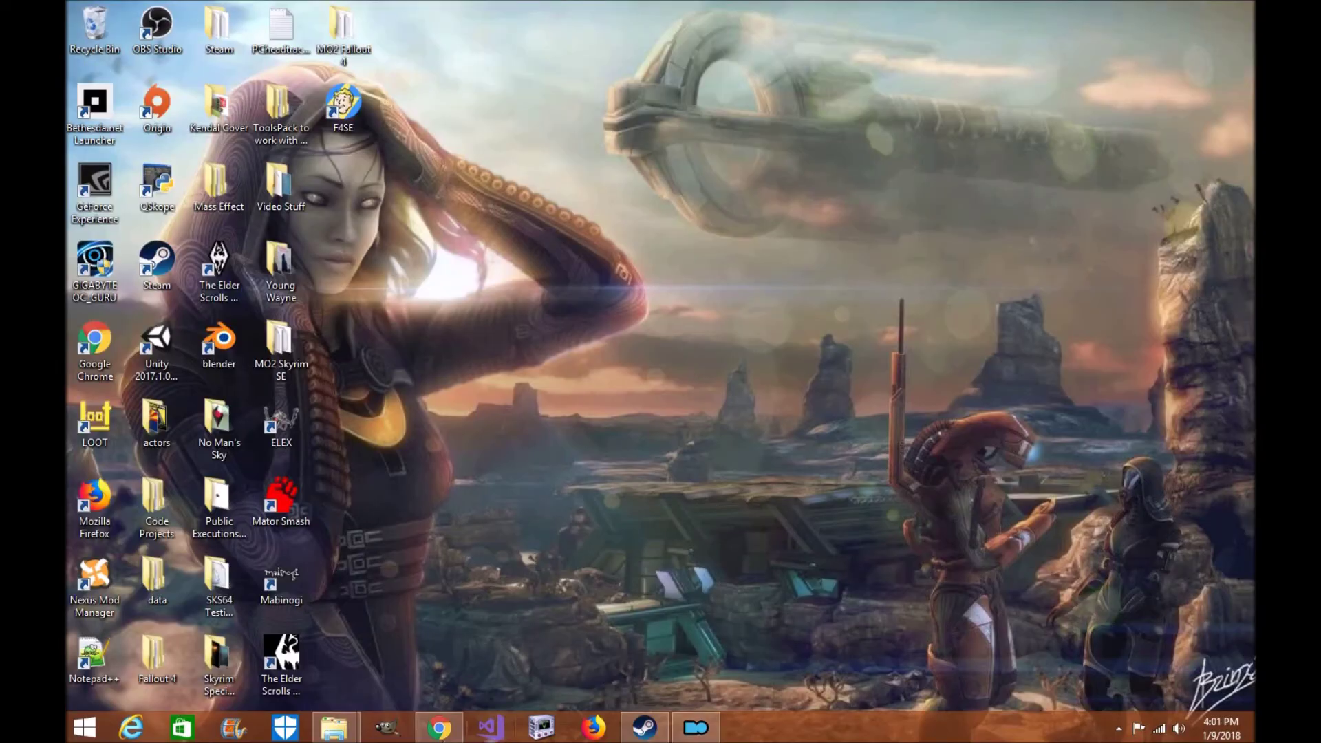
- Switch to Chrome and send Mod Configuration Menu 1.22b from its Nexus Mods page to the mod manager as a download
{"action": "left_click", "coordinate": [438, 727]}
{"action": "left_click", "coordinate": [151, 11]}
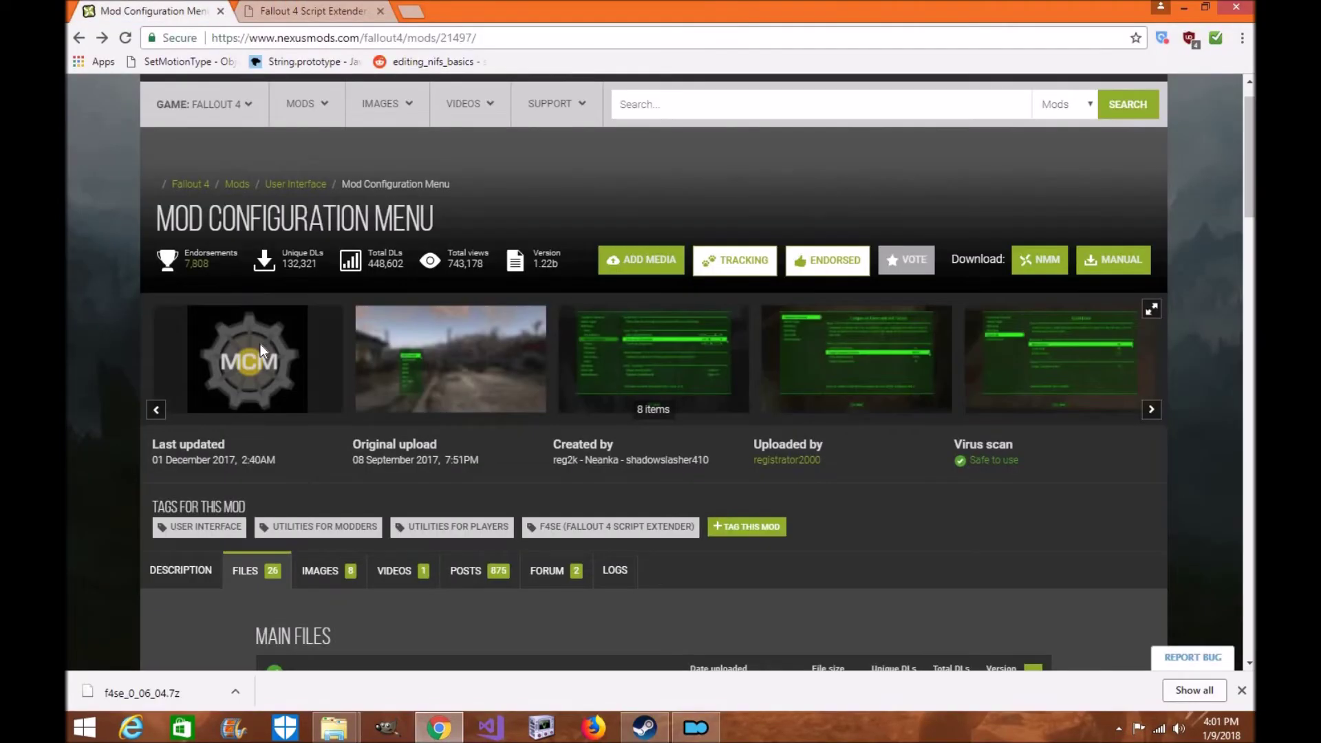
{"action": "scroll", "coordinate": [222, 554], "scroll_direction": "down", "scroll_amount": 5}
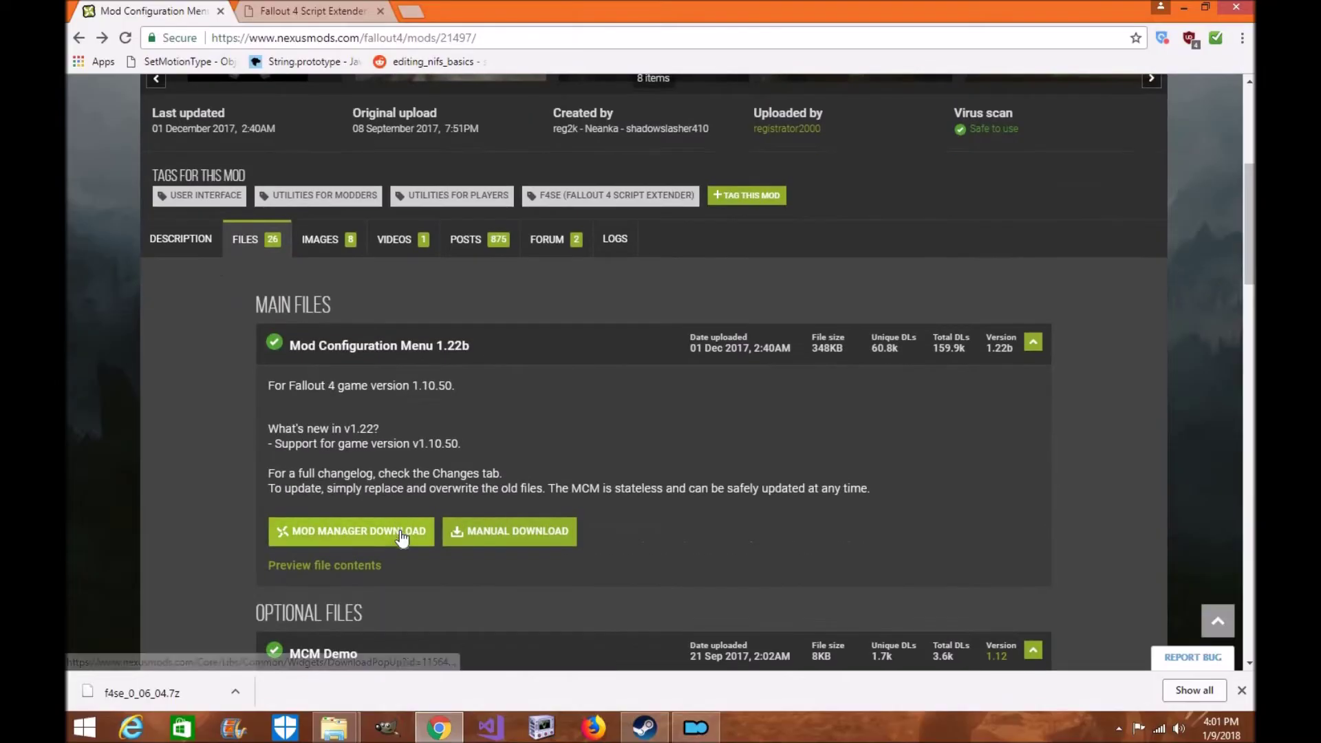
{"action": "left_click", "coordinate": [401, 536]}
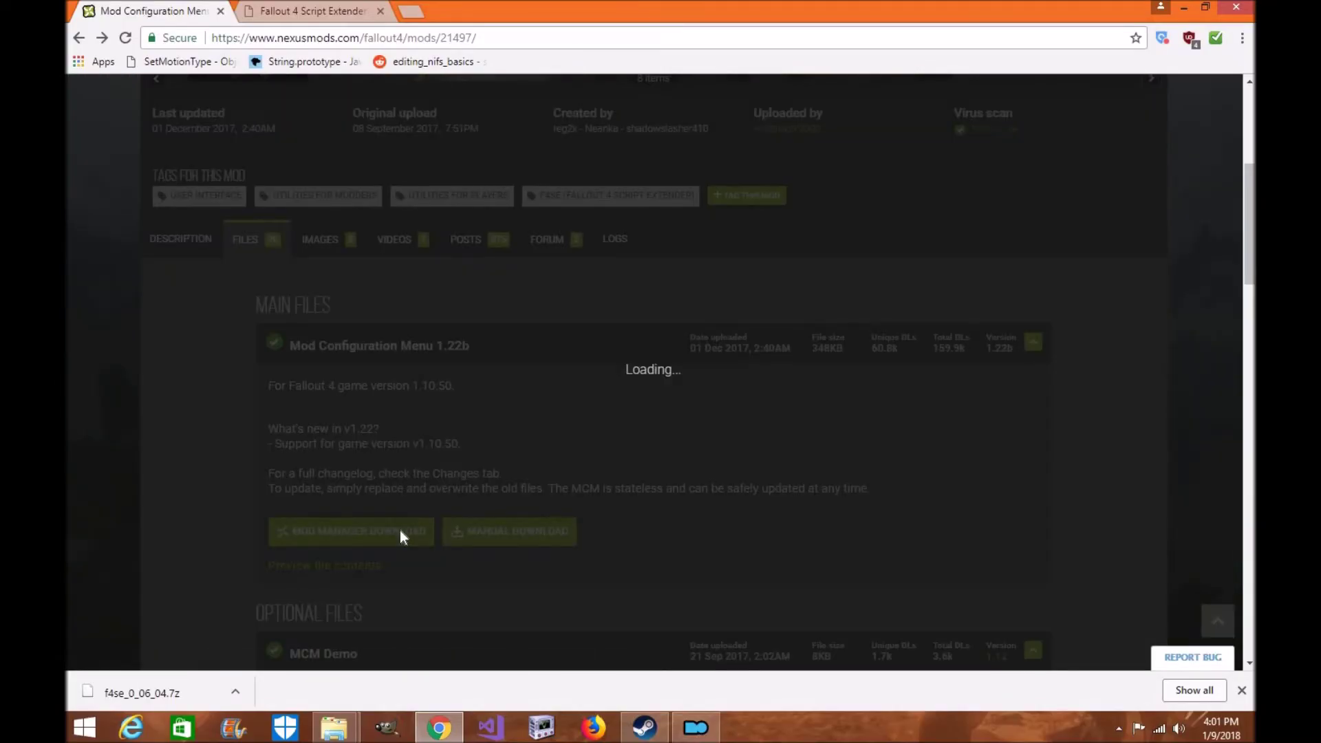
{"action": "left_click", "coordinate": [310, 436]}
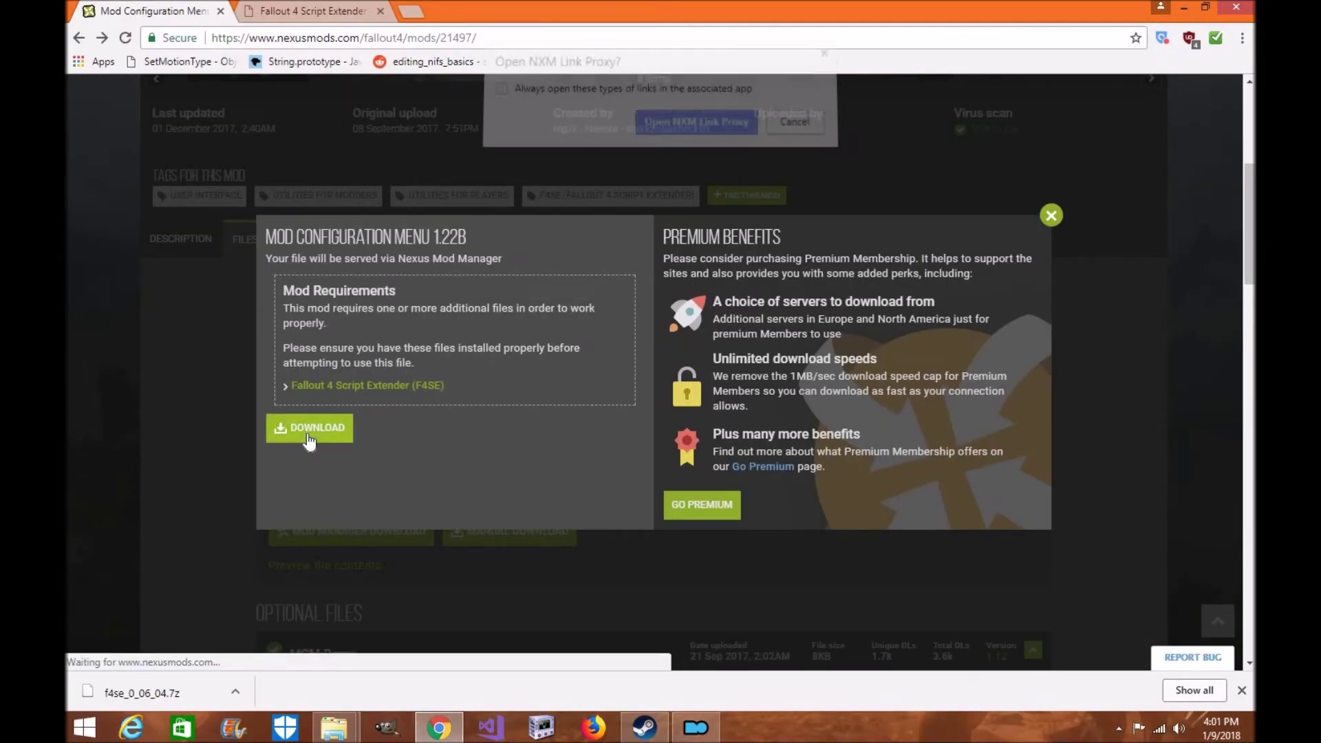
{"action": "left_click", "coordinate": [690, 134]}
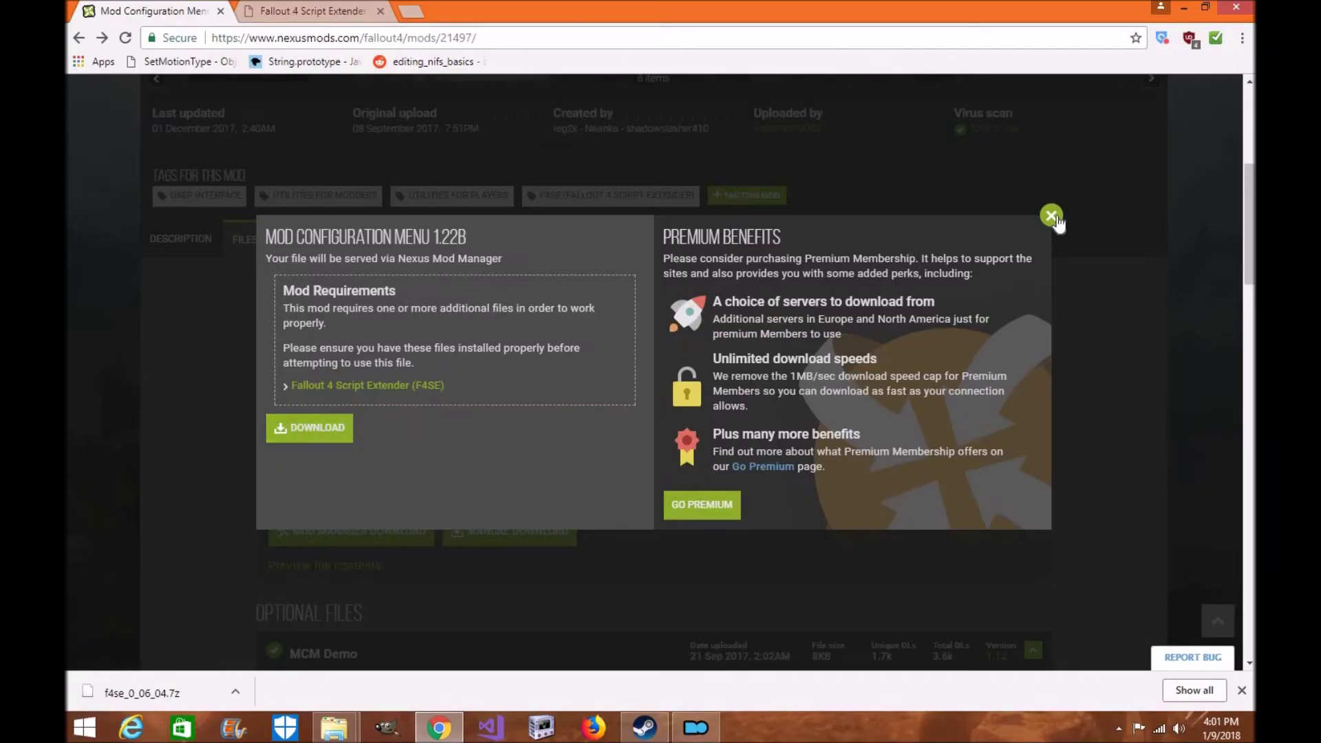
{"action": "left_click", "coordinate": [1051, 216]}
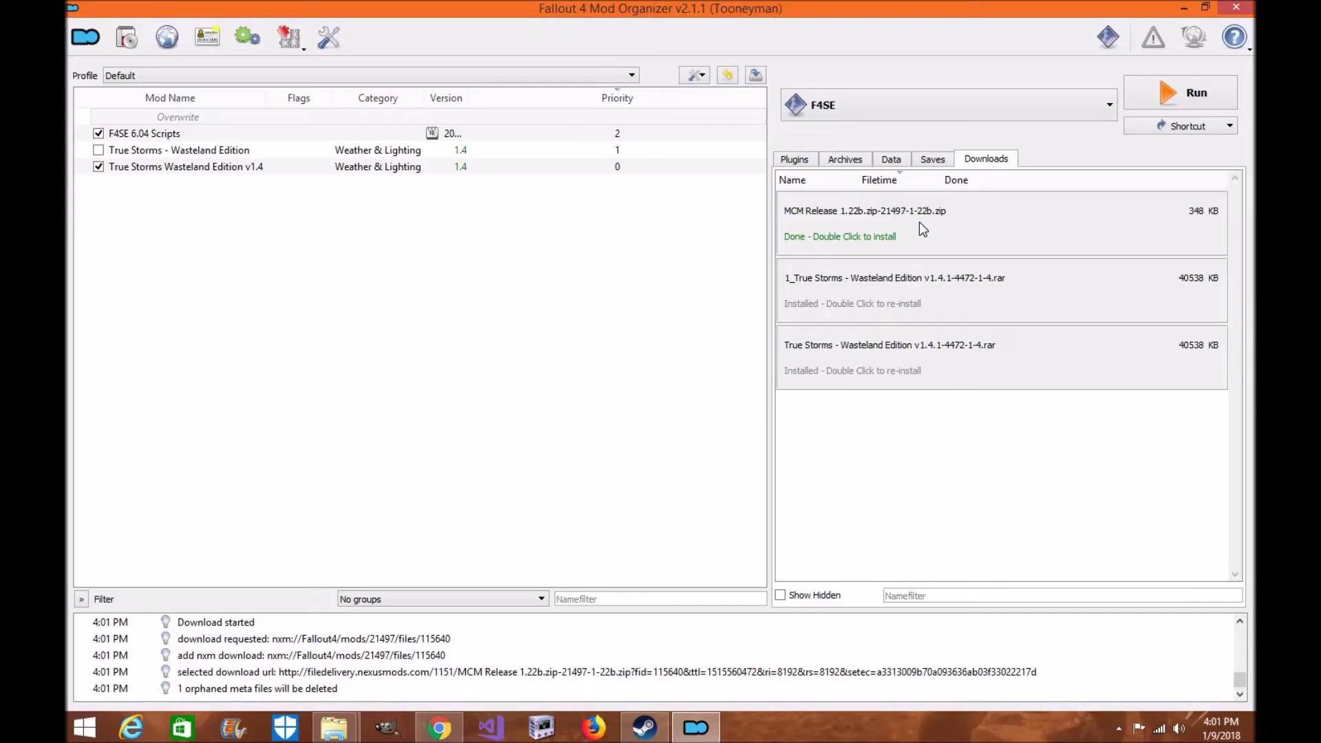
- Start installing the downloaded MCM Release 1.22b archive in Mod Organizer under the name Mod Configuration Menu
{"action": "double_click", "coordinate": [919, 222]}
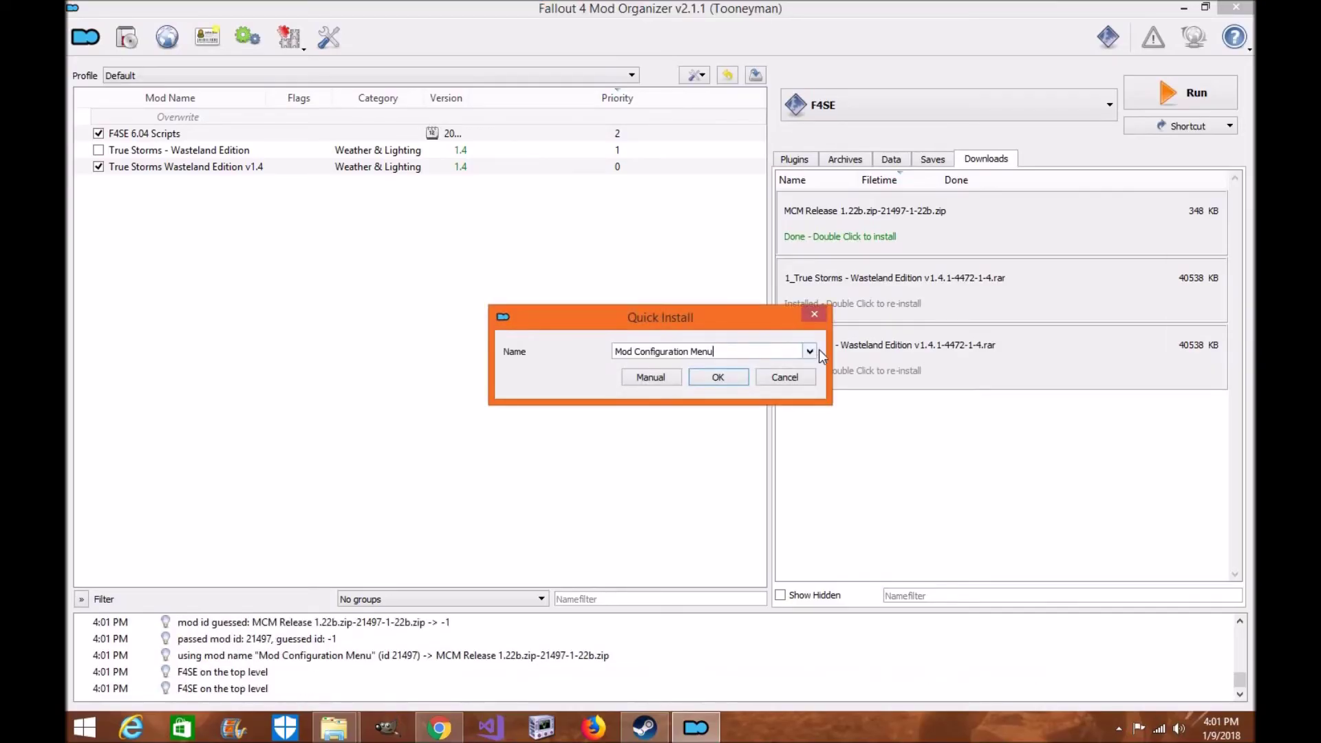
{"action": "left_click", "coordinate": [809, 351]}
{"action": "left_click", "coordinate": [810, 351]}
{"action": "left_click", "coordinate": [810, 351]}
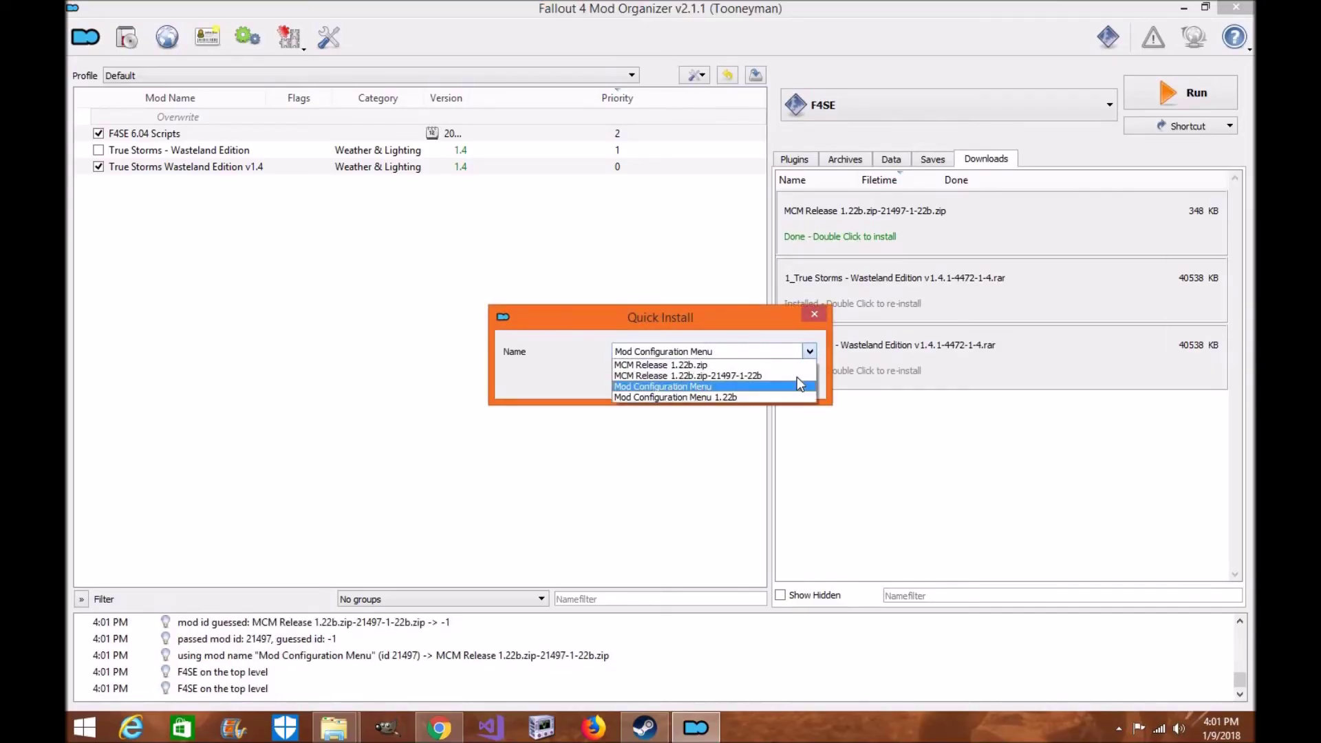
{"action": "left_click", "coordinate": [789, 384]}
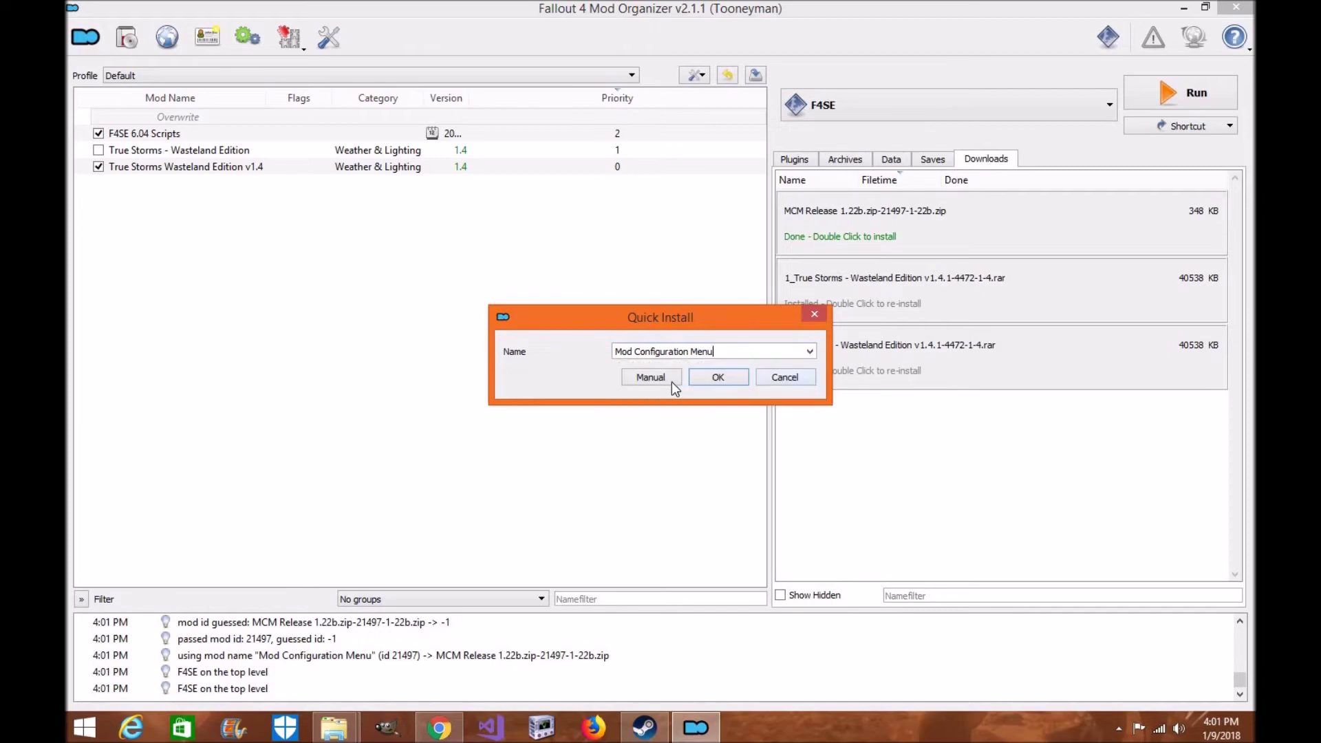
- Switch to manual installation, set the archive's Data folder as the data directory, and install the mod
{"action": "left_click", "coordinate": [661, 378]}
{"action": "left_click", "coordinate": [541, 283]}
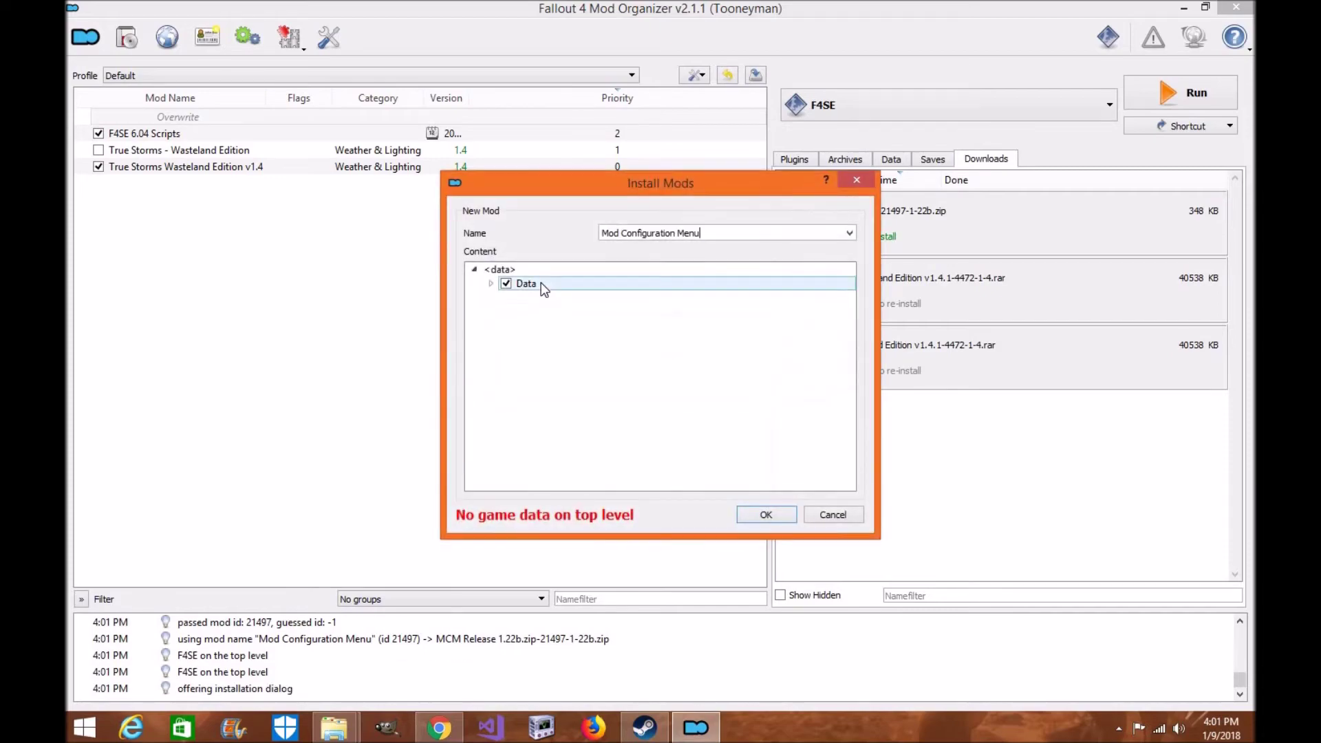
{"action": "right_click", "coordinate": [541, 284]}
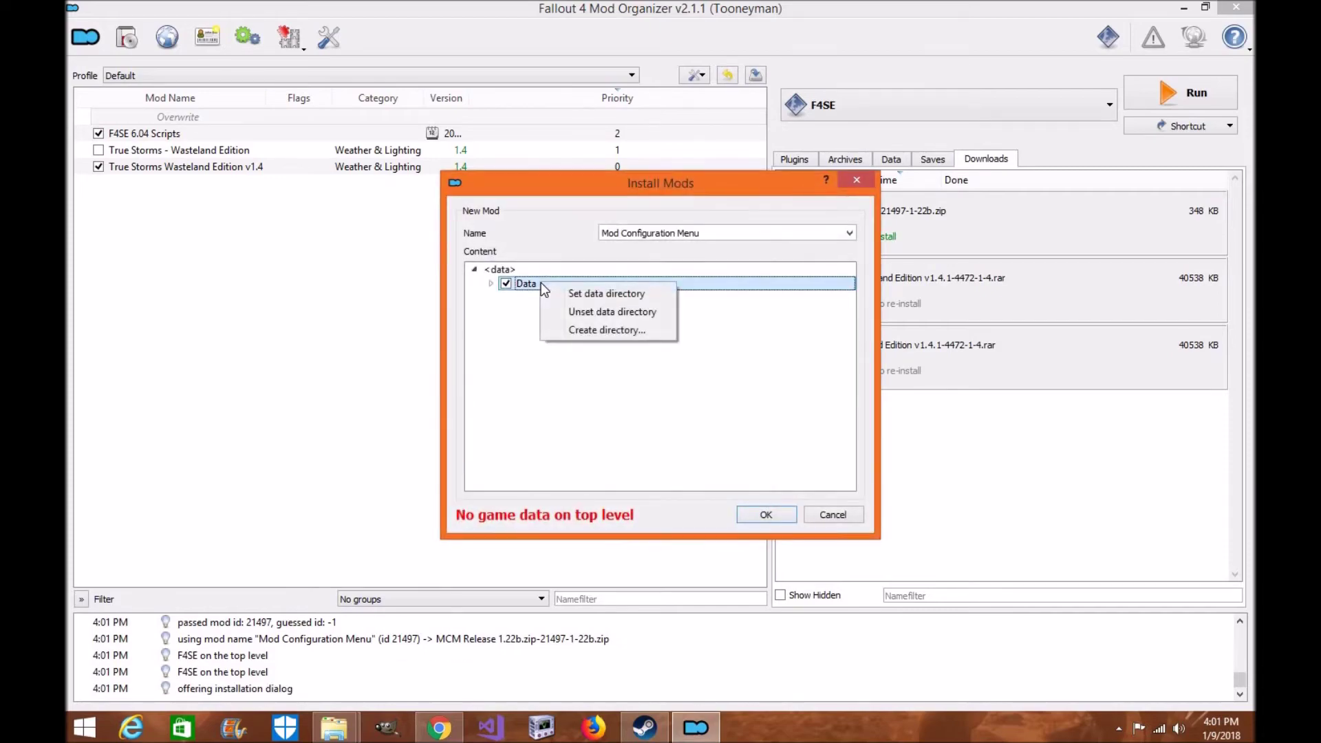
{"action": "left_click", "coordinate": [579, 294]}
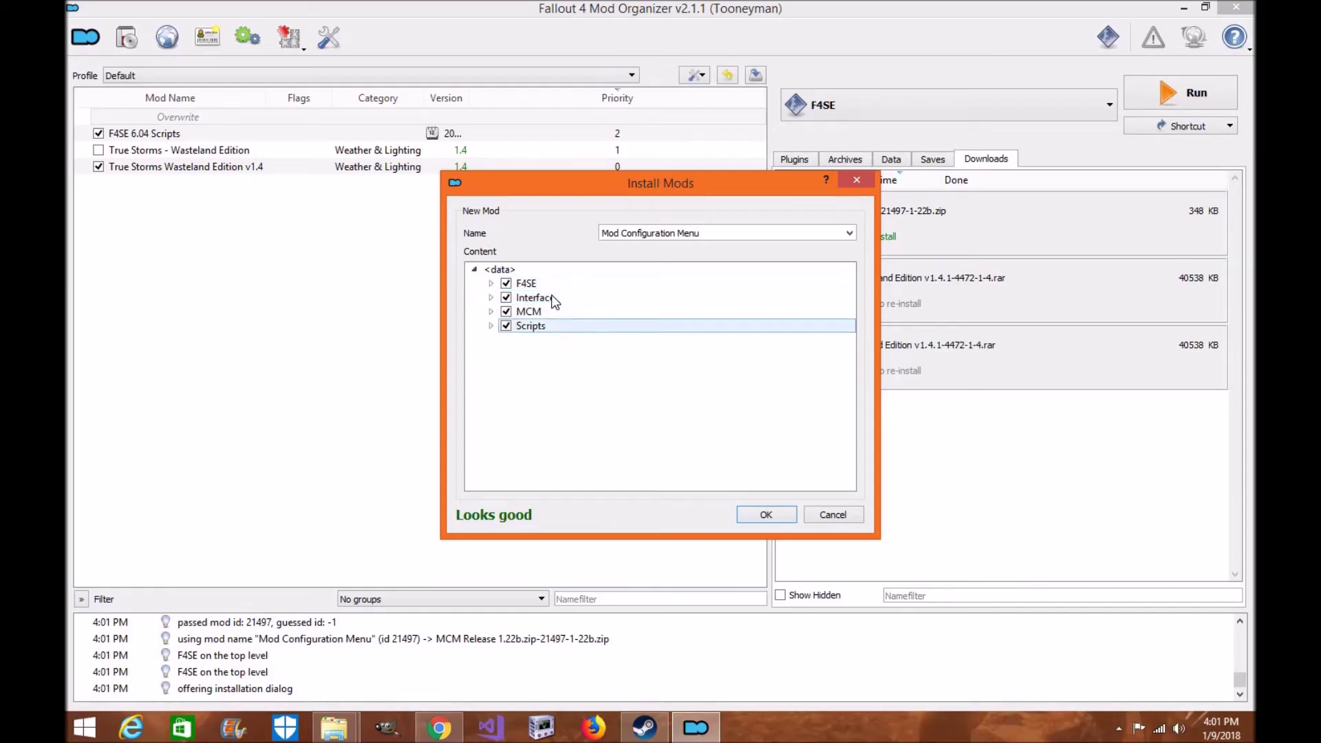
{"action": "left_click", "coordinate": [765, 515]}
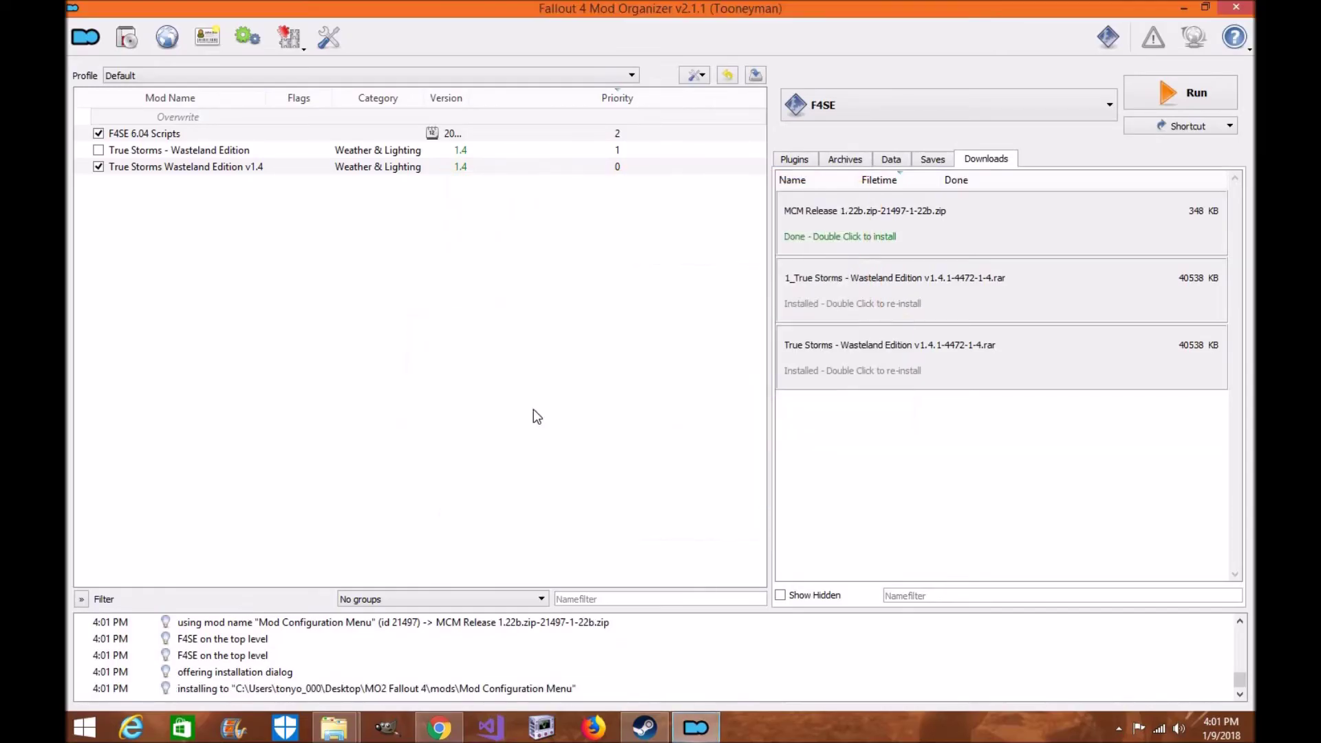
- Enable Mod Configuration Menu in the mod list and show the plugins list
{"action": "left_click", "coordinate": [98, 133]}
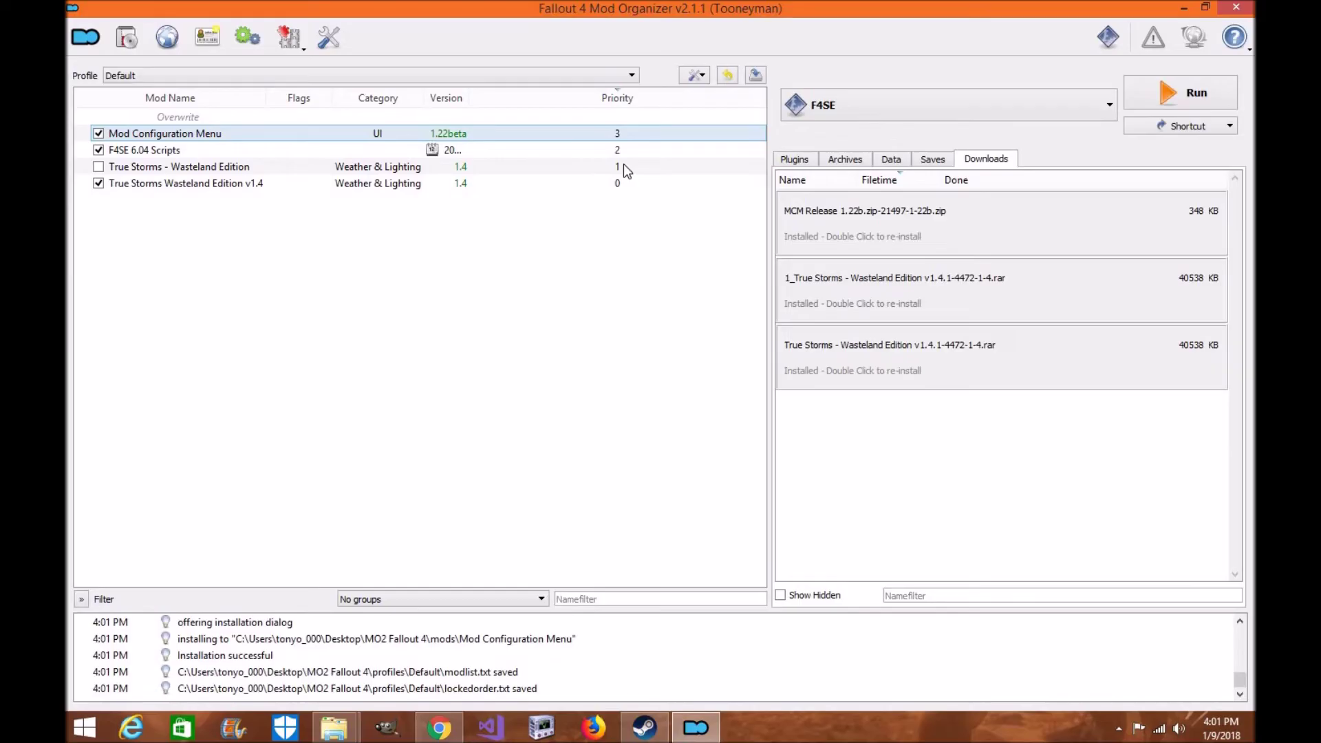
{"action": "left_click", "coordinate": [794, 159]}
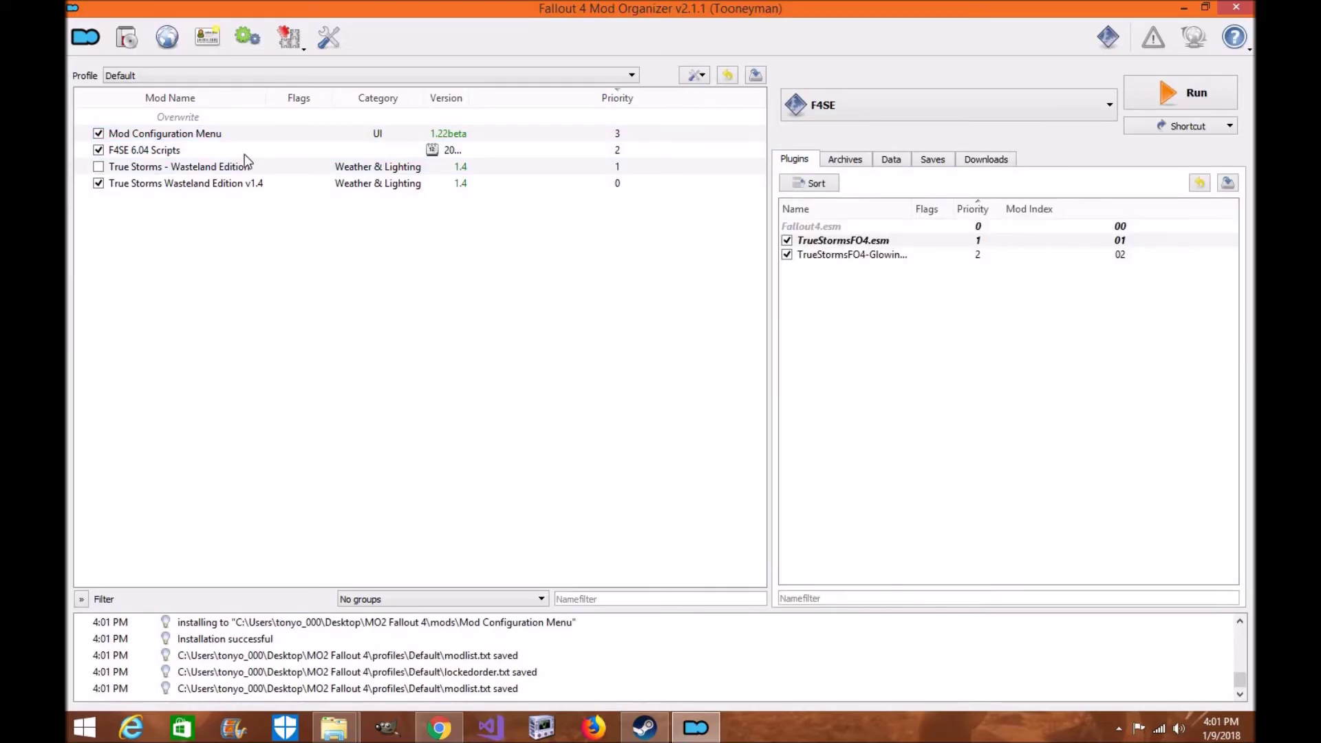
{"action": "left_click", "coordinate": [543, 134]}
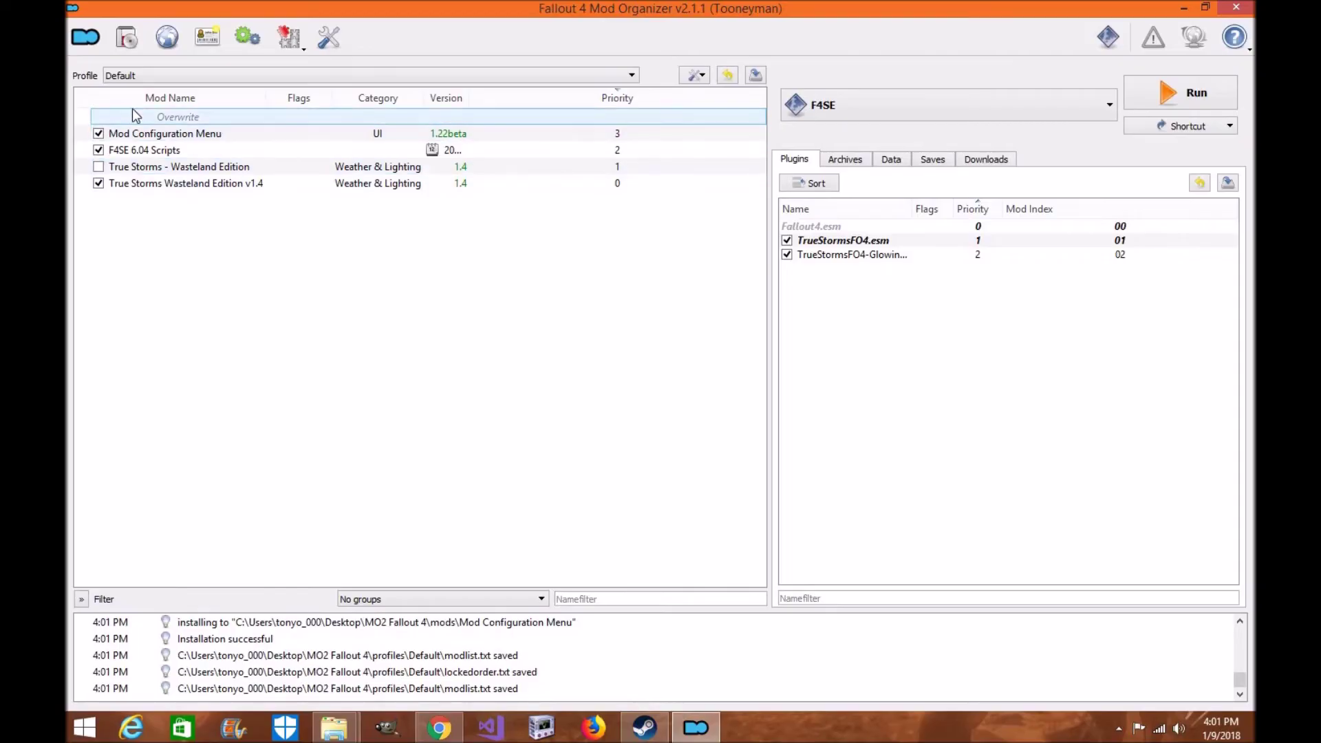
- Show the category filters and limit the mod list to checked mods
{"action": "left_click", "coordinate": [85, 599]}
{"action": "left_click", "coordinate": [159, 86]}
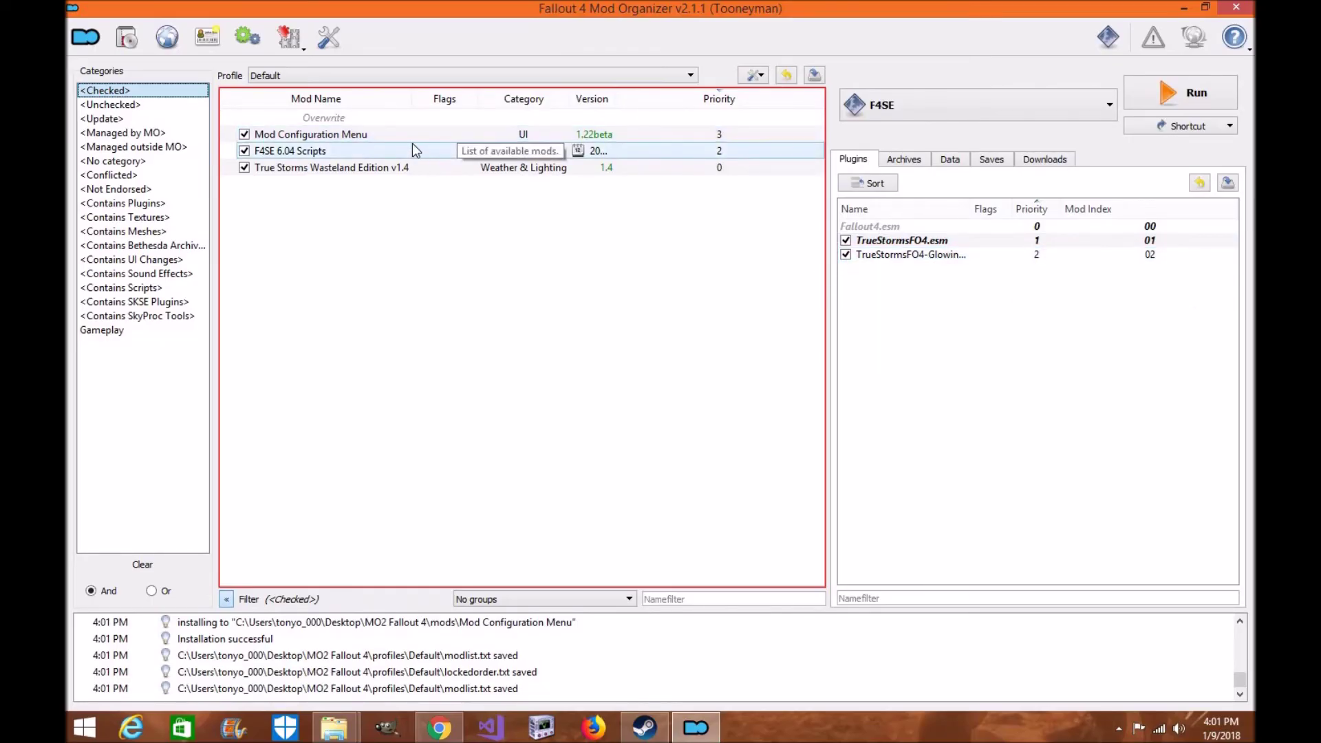
{"action": "left_click_drag", "start_coordinate": [396, 146], "coordinate": [399, 132]}
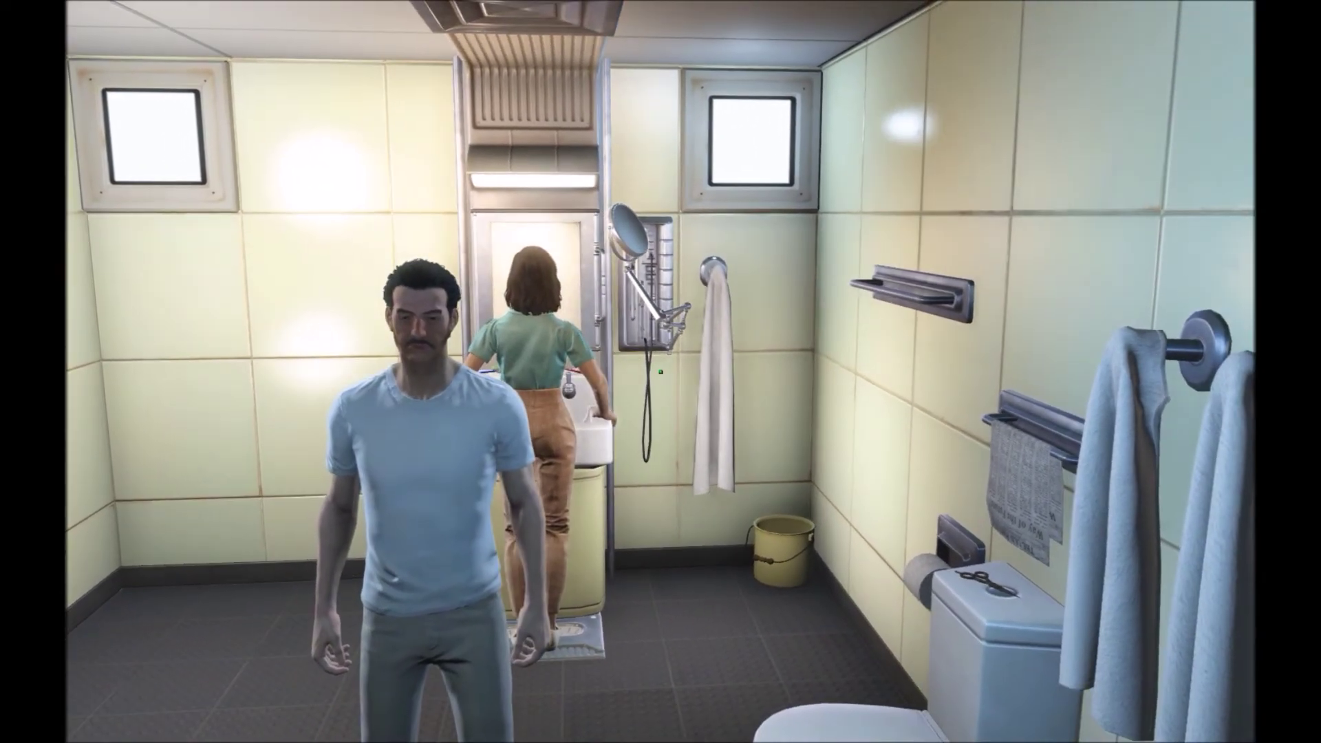
- Check the running script extender's version in the Fallout 4 console with the command getf4seversion
{"action": "key", "text": "grave"}
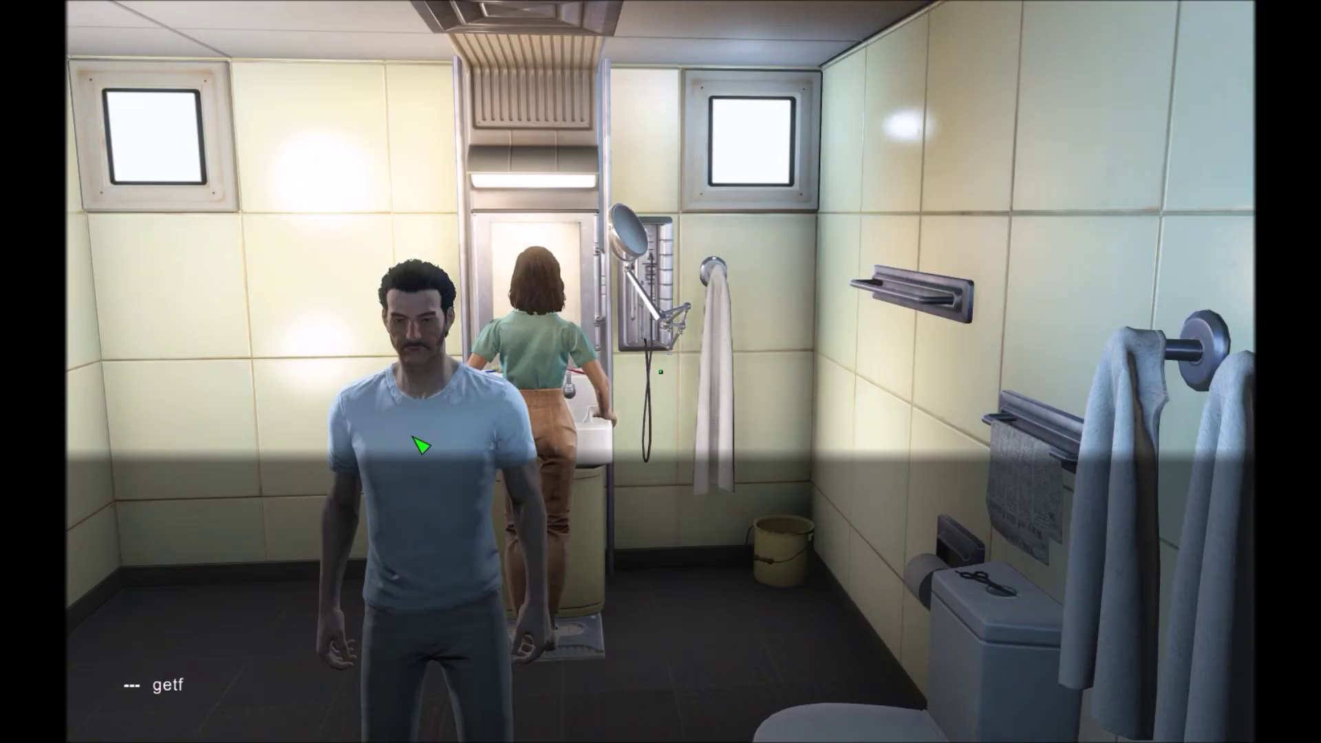
{"action": "type", "text": "getf4seversion"}
{"action": "key", "text": "Return"}
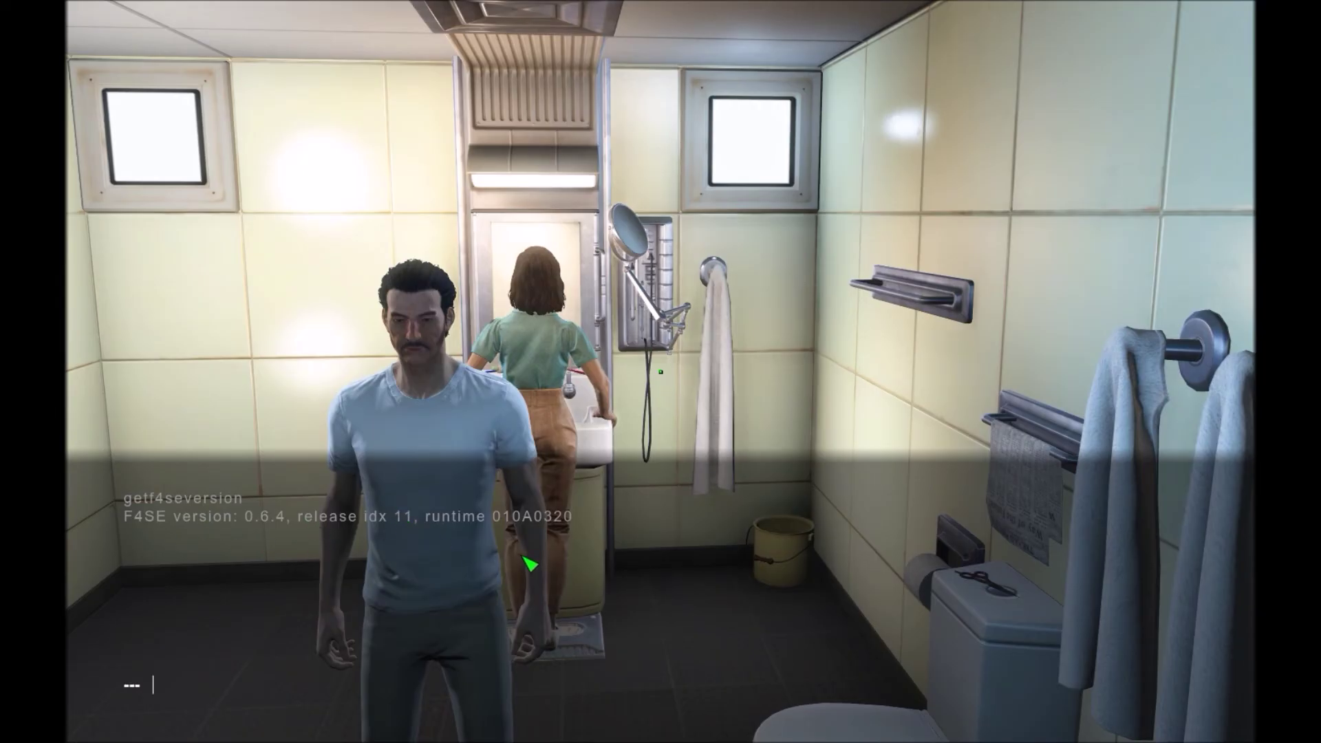
- Close the console and open the MCM Settings page of the mod configuration from the game's pause menu
{"action": "key", "text": "grave"}
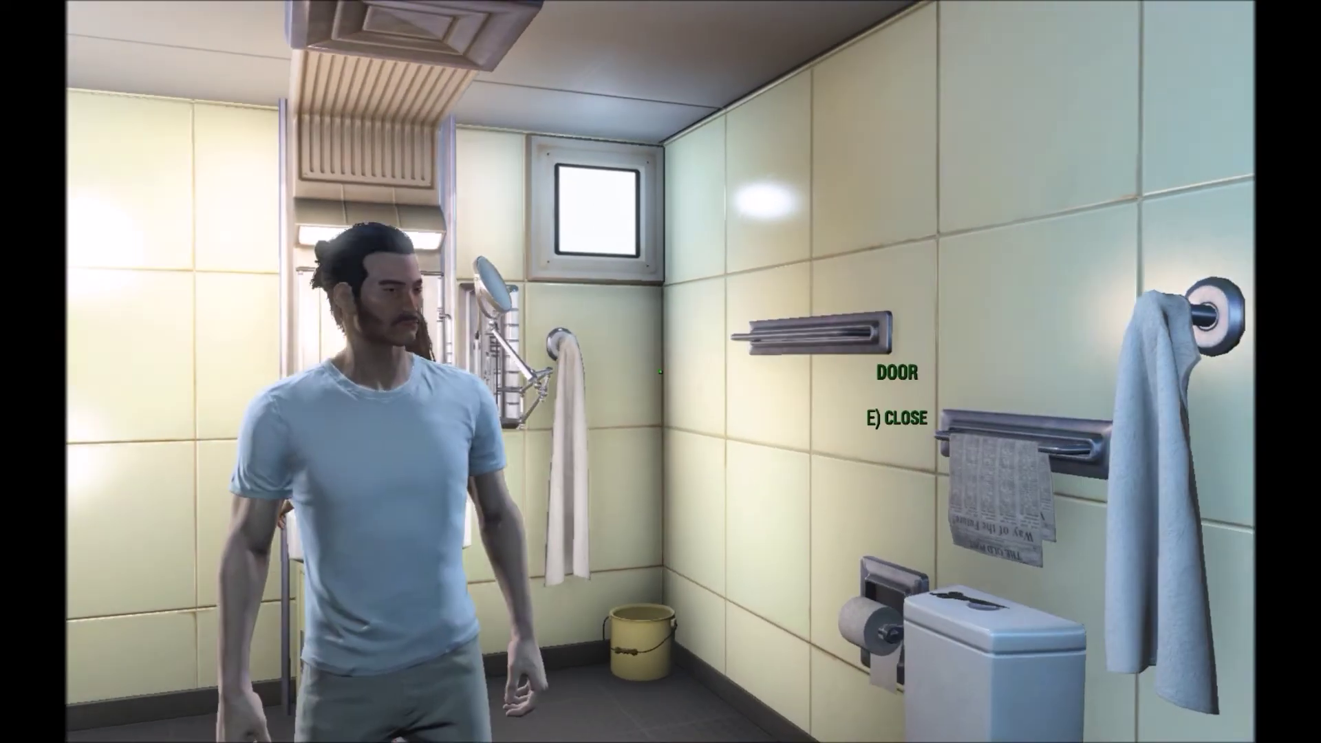
{"action": "key", "text": "Escape"}
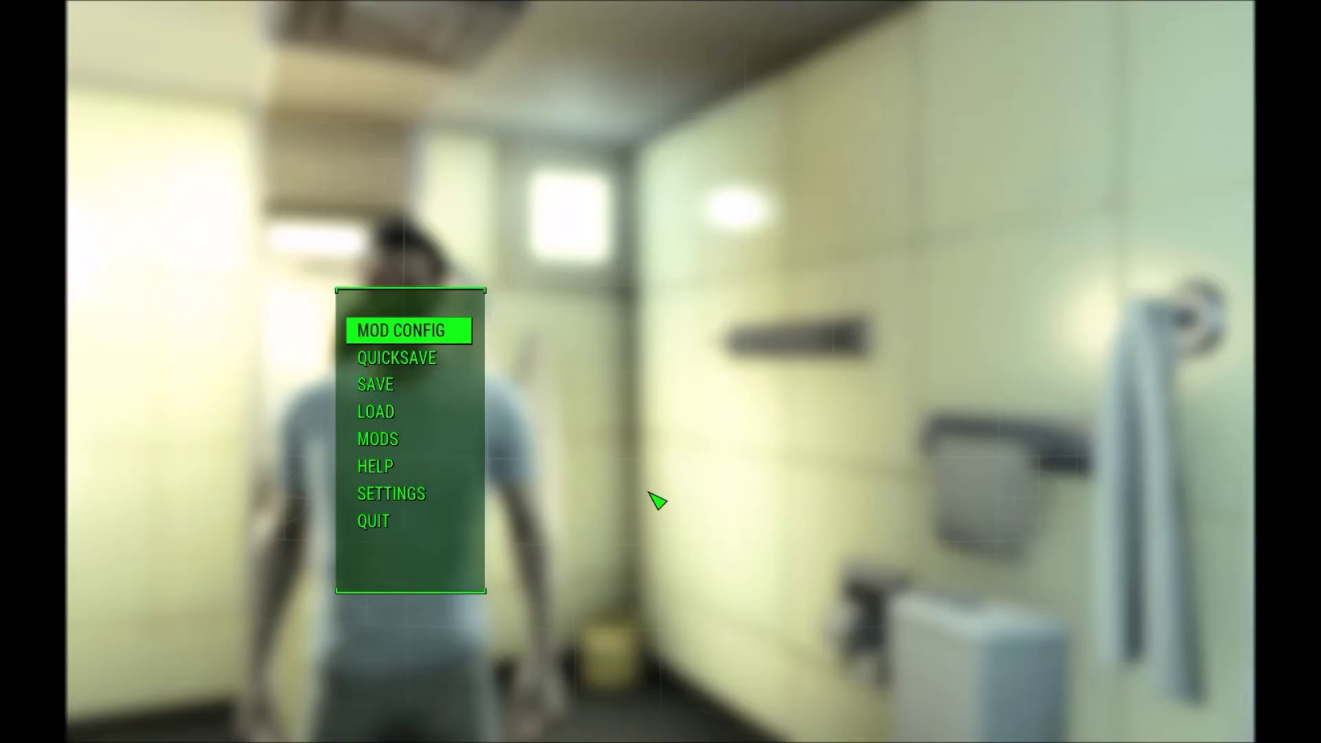
{"action": "left_click", "coordinate": [435, 332]}
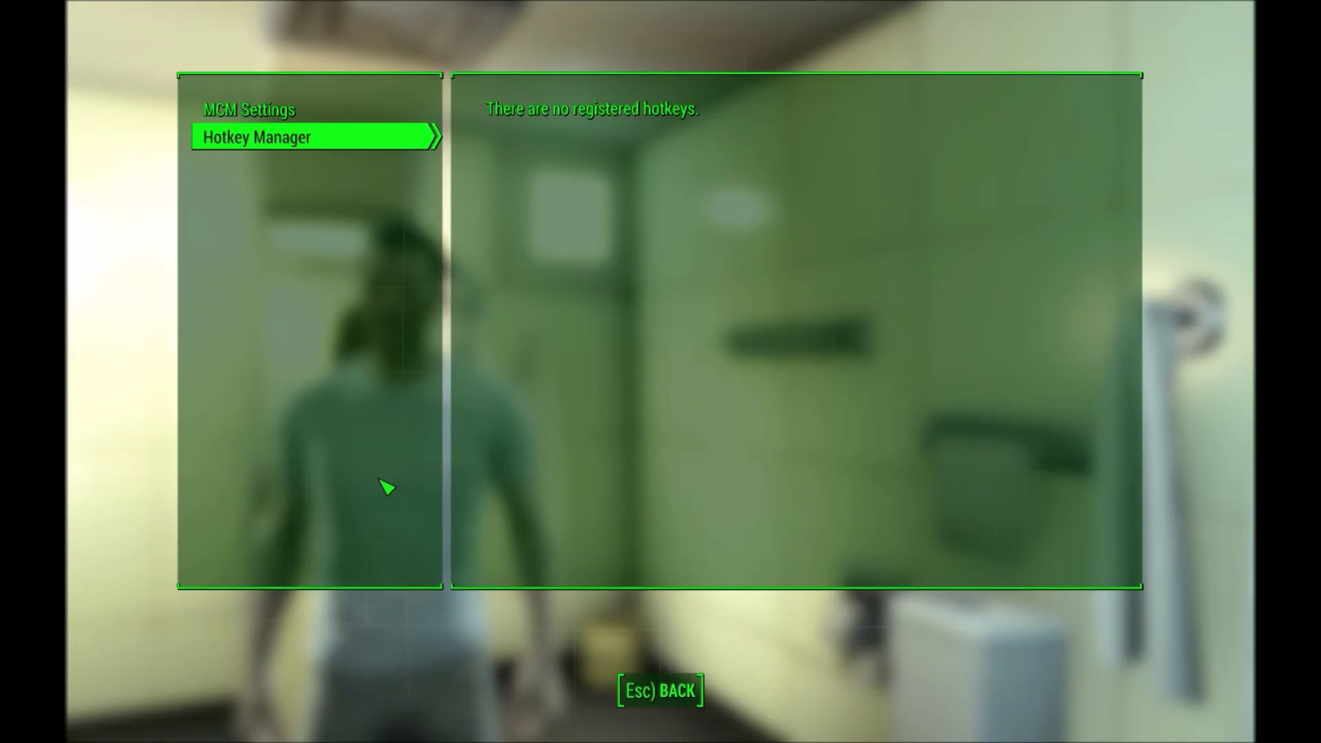
{"action": "left_click", "coordinate": [298, 109]}
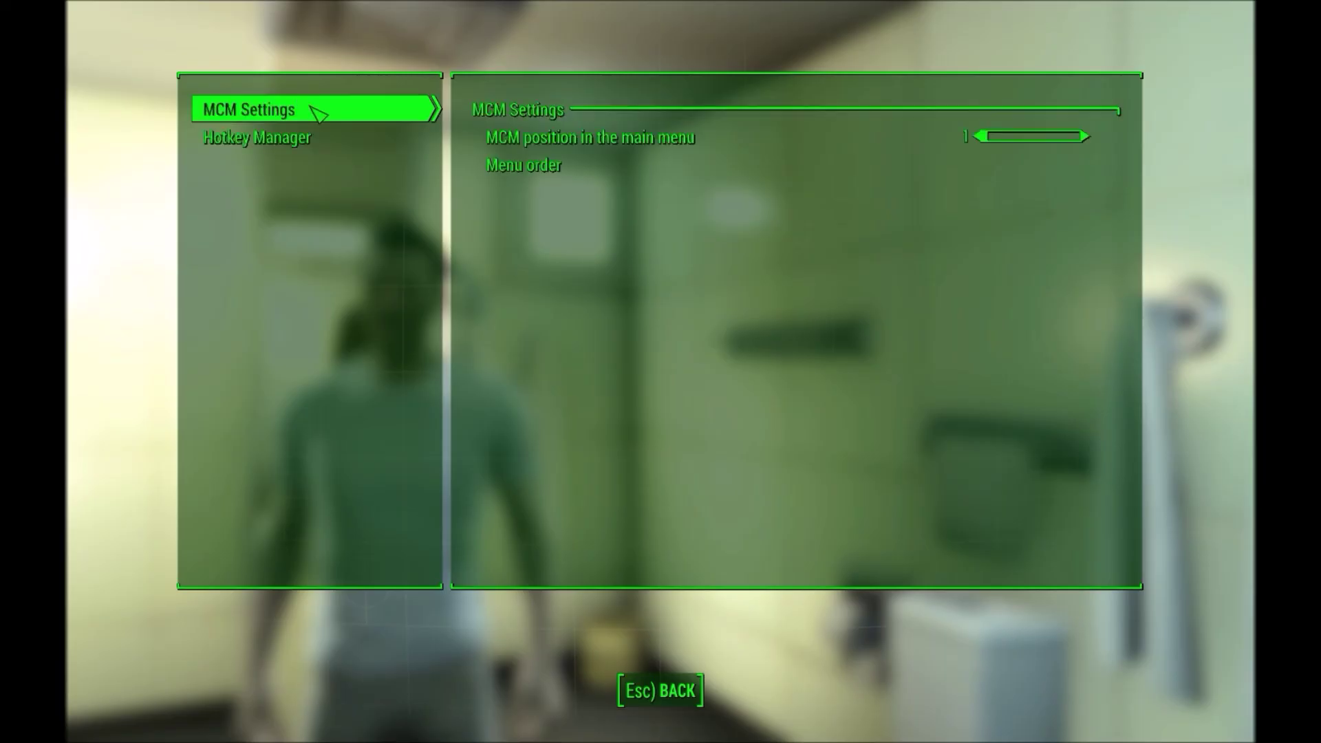
- Try position 6 for MCM in the main menu, and set the position to 3
{"action": "left_click_drag", "start_coordinate": [1015, 138], "coordinate": [1052, 138]}
{"action": "left_click", "coordinate": [688, 169]}
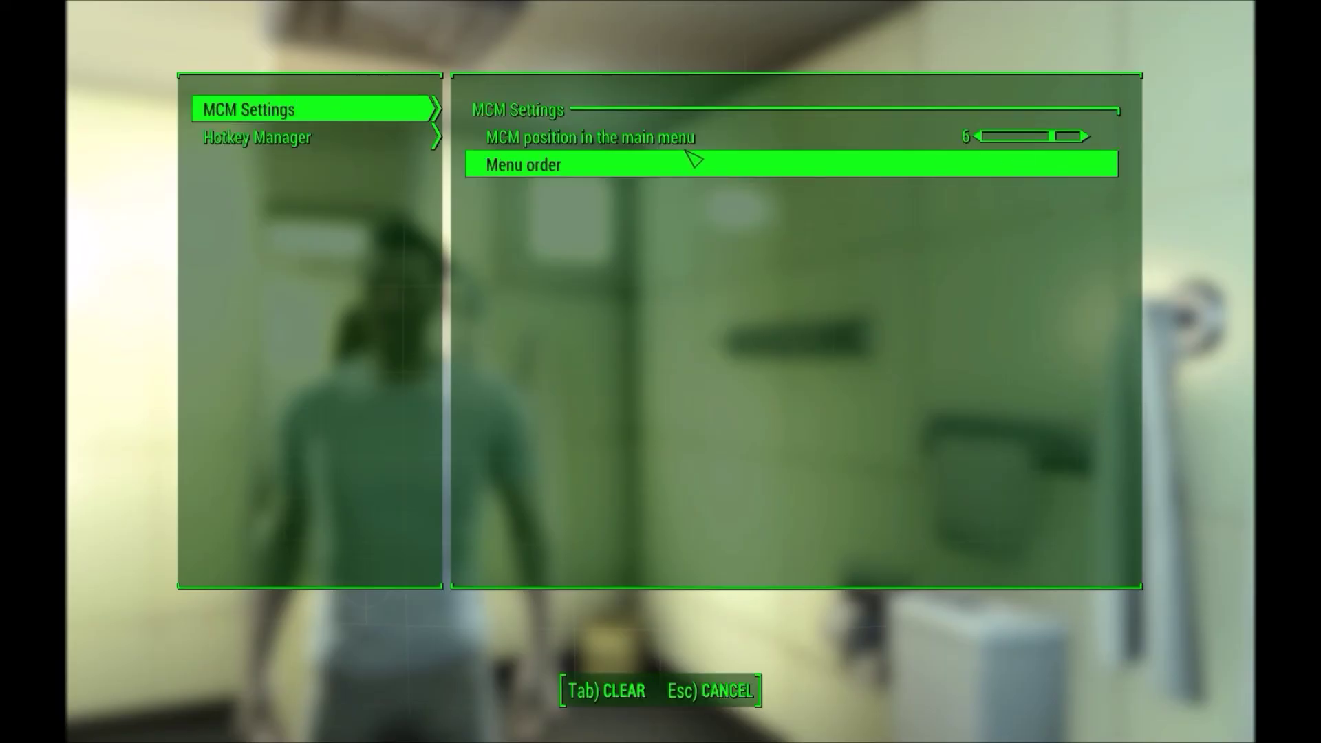
{"action": "left_click", "coordinate": [1025, 141]}
{"action": "key", "text": "Escape"}
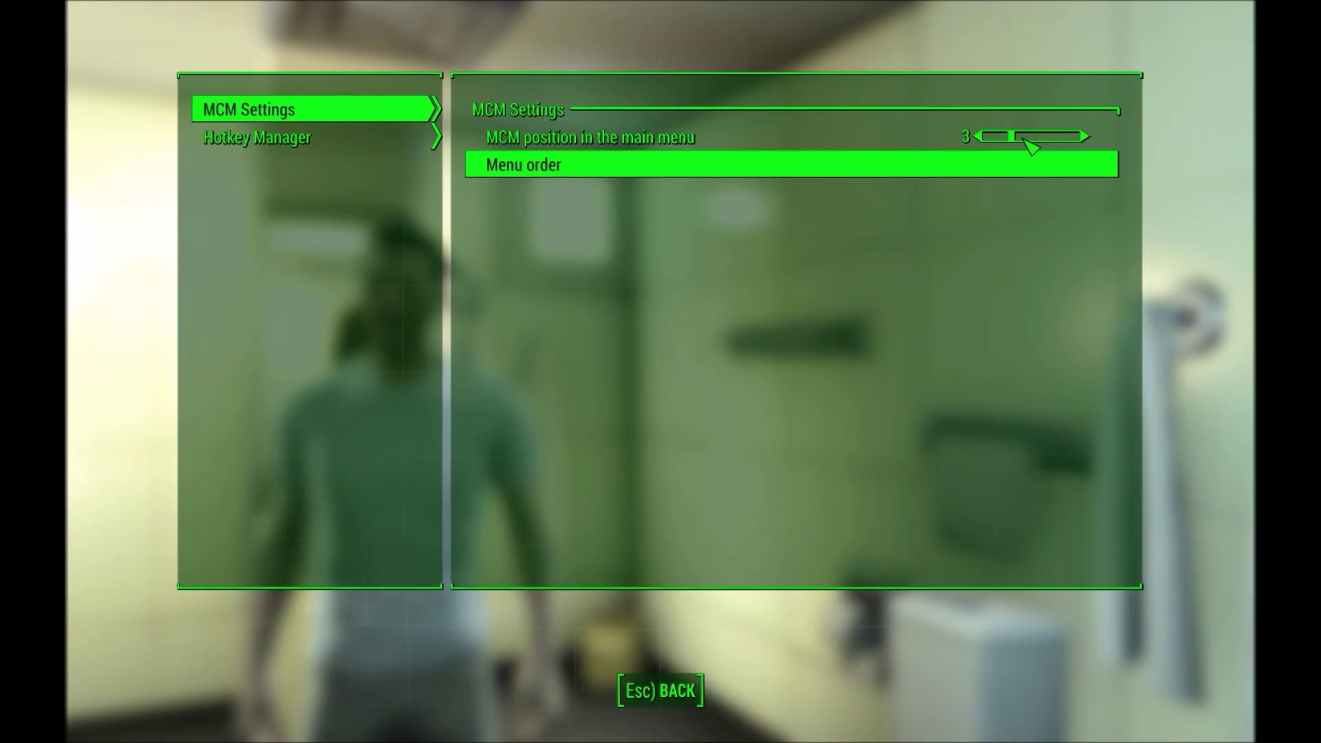
- Leave the mod configuration and pause menus, and resume playing by walking the character out of the bathroom
{"action": "key", "text": "Escape"}
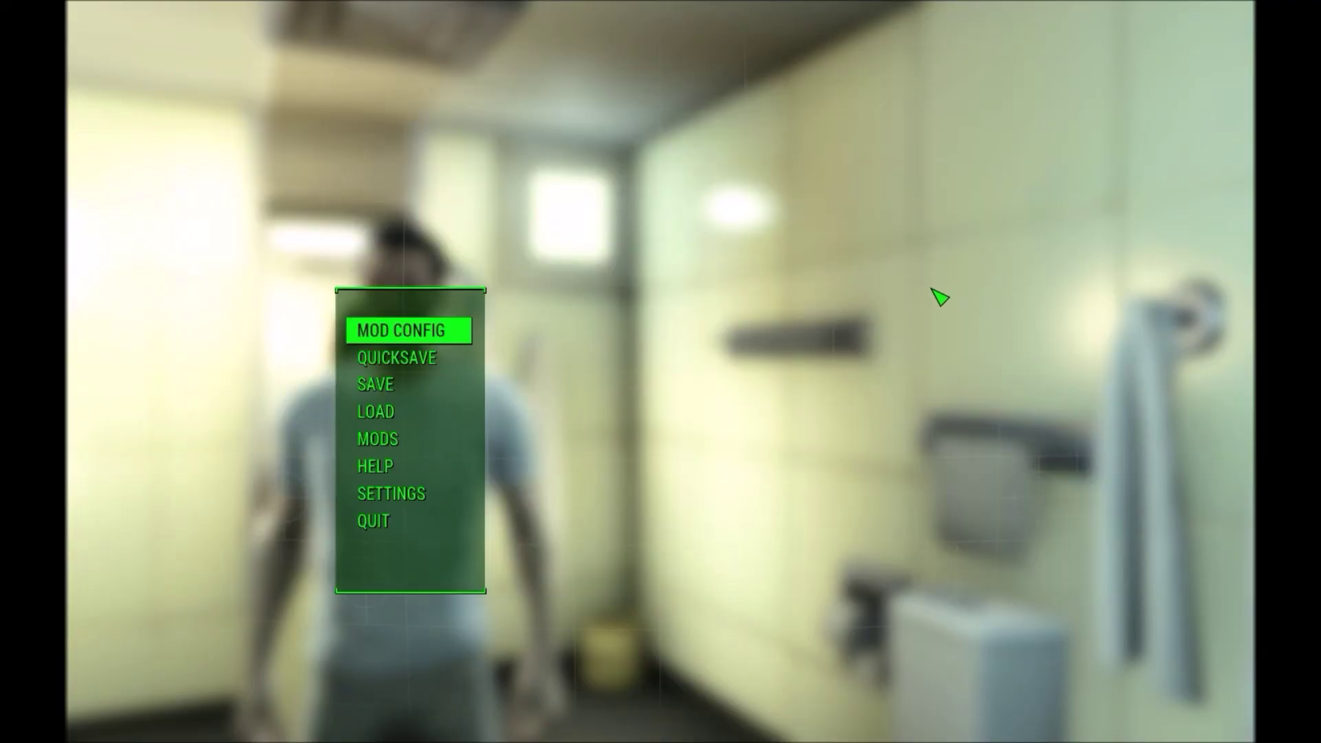
{"action": "key", "text": "Escape"}
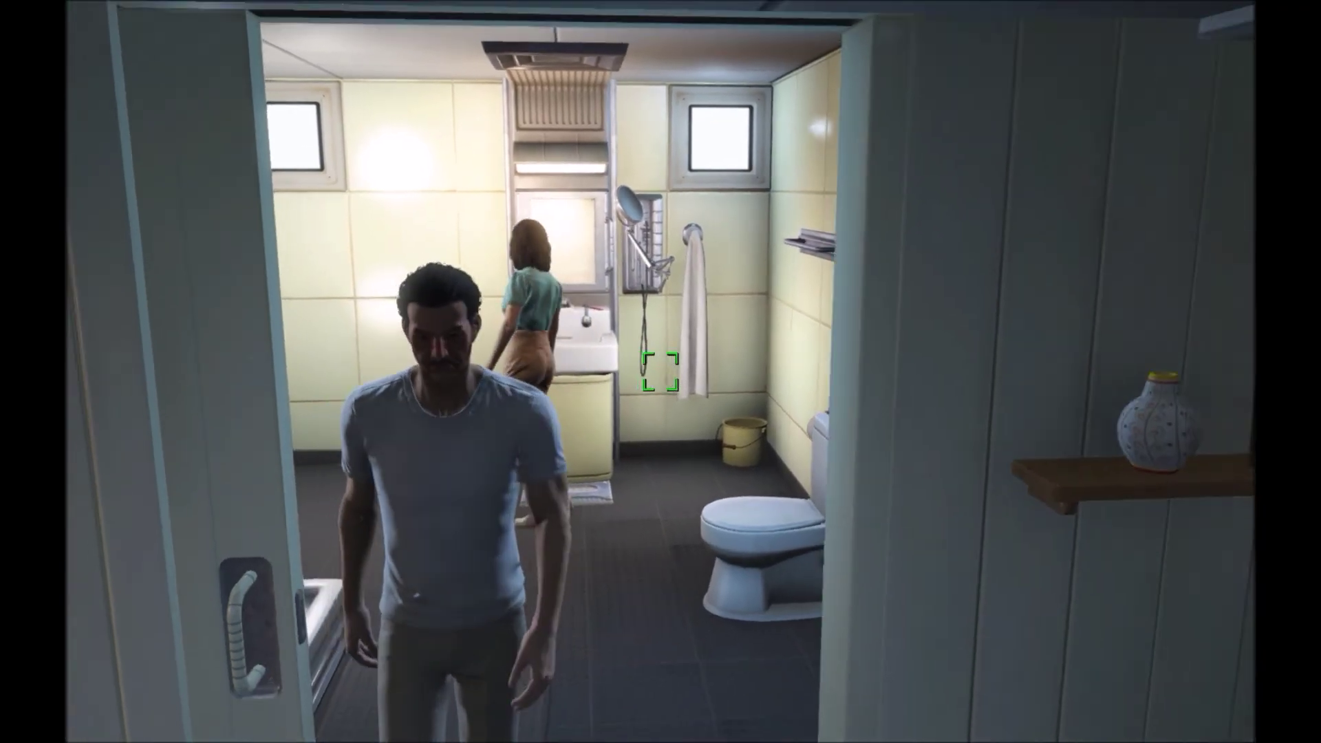
{"action": "key", "text": "w"}
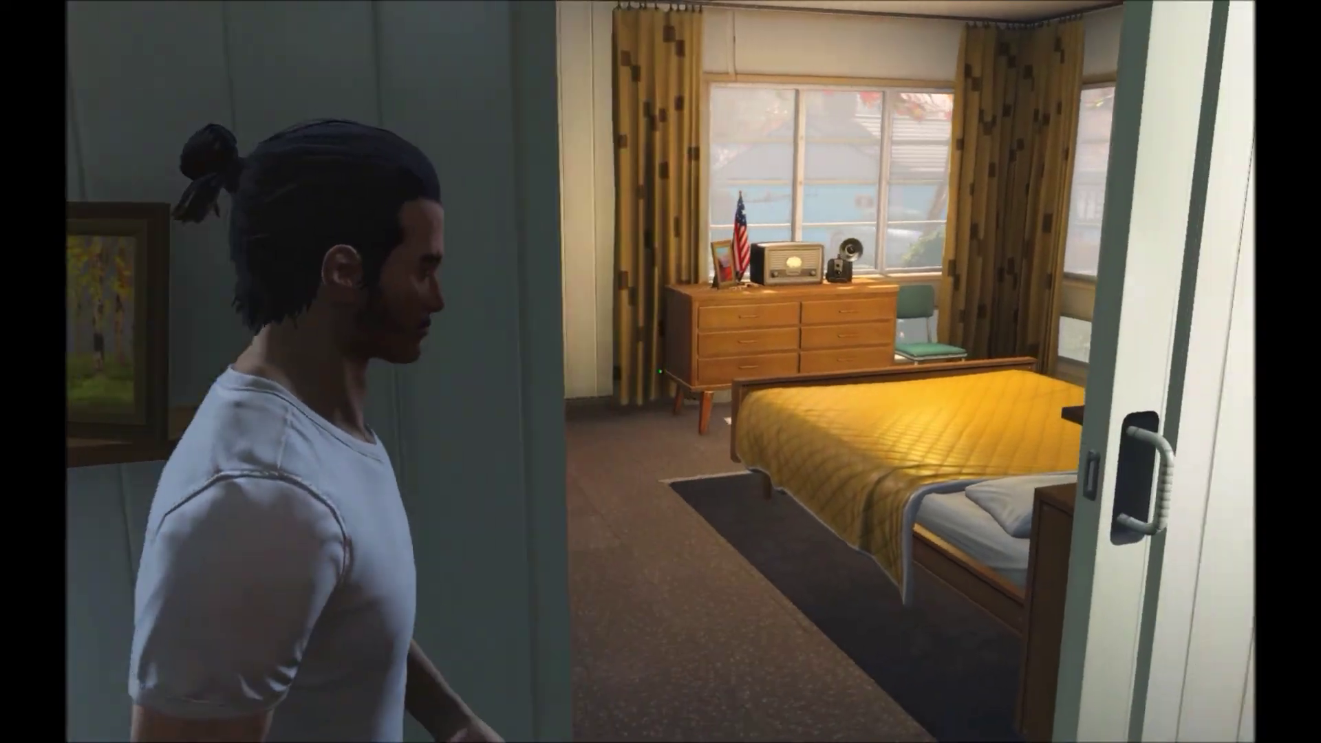